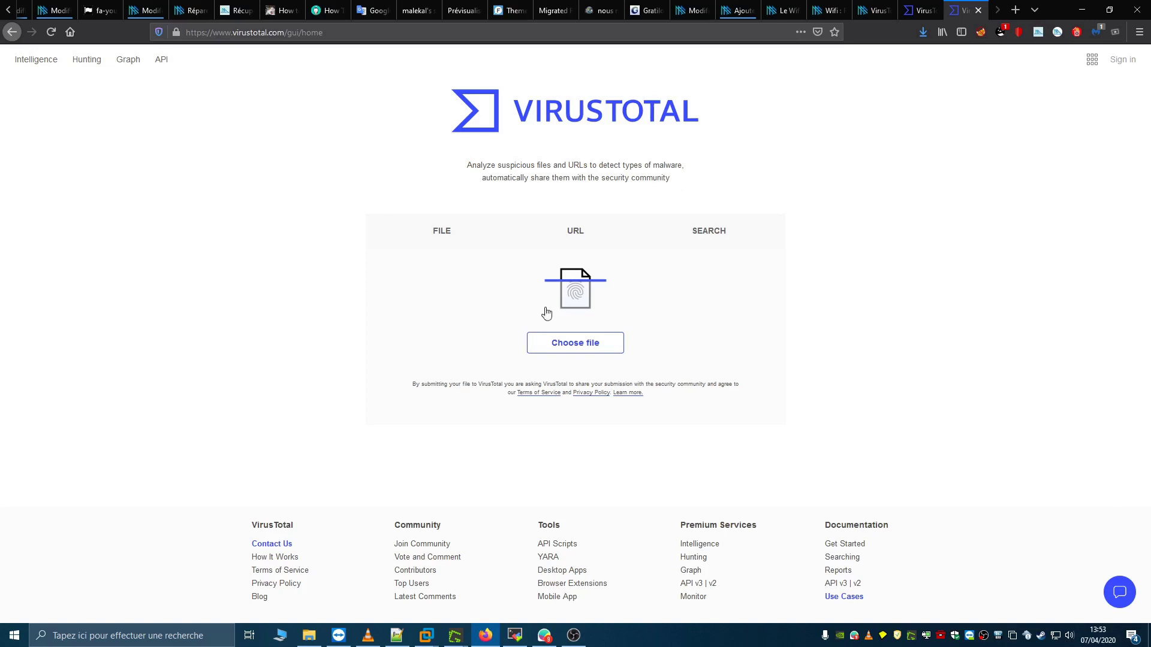
- Look at the malekal.com article on VirusTotal false positives, then return to the VirusTotal home page
{"action": "left_click", "coordinate": [875, 10]}
{"action": "scroll", "coordinate": [484, 453], "scroll_direction": "up", "scroll_amount": 12}
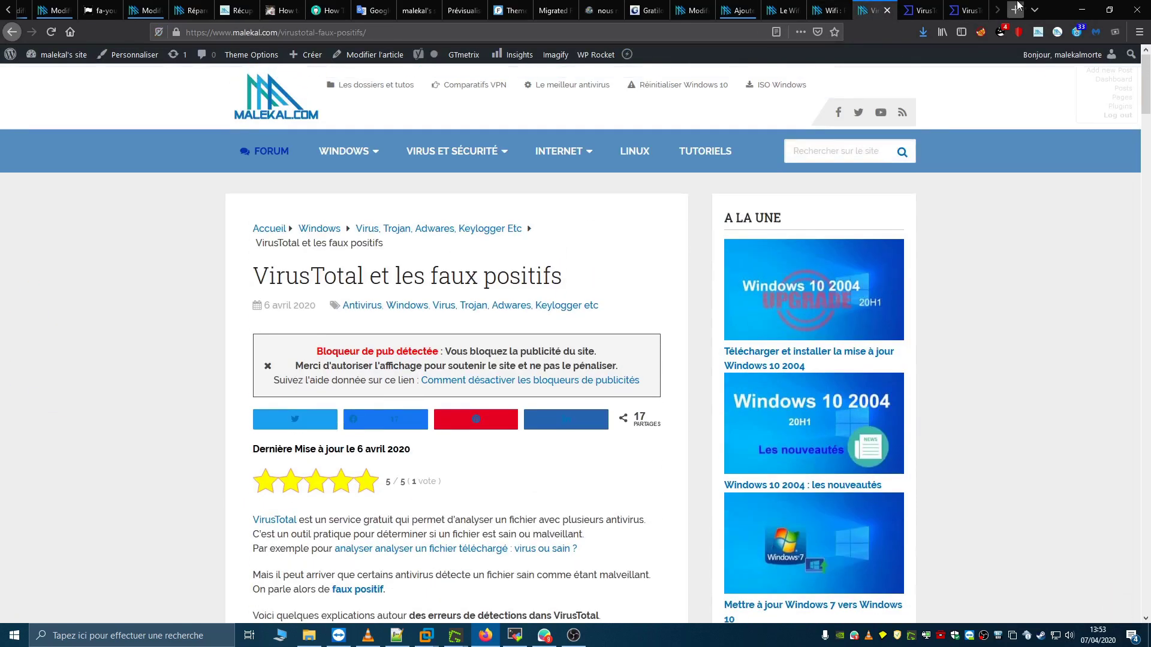
{"action": "left_click", "coordinate": [966, 10]}
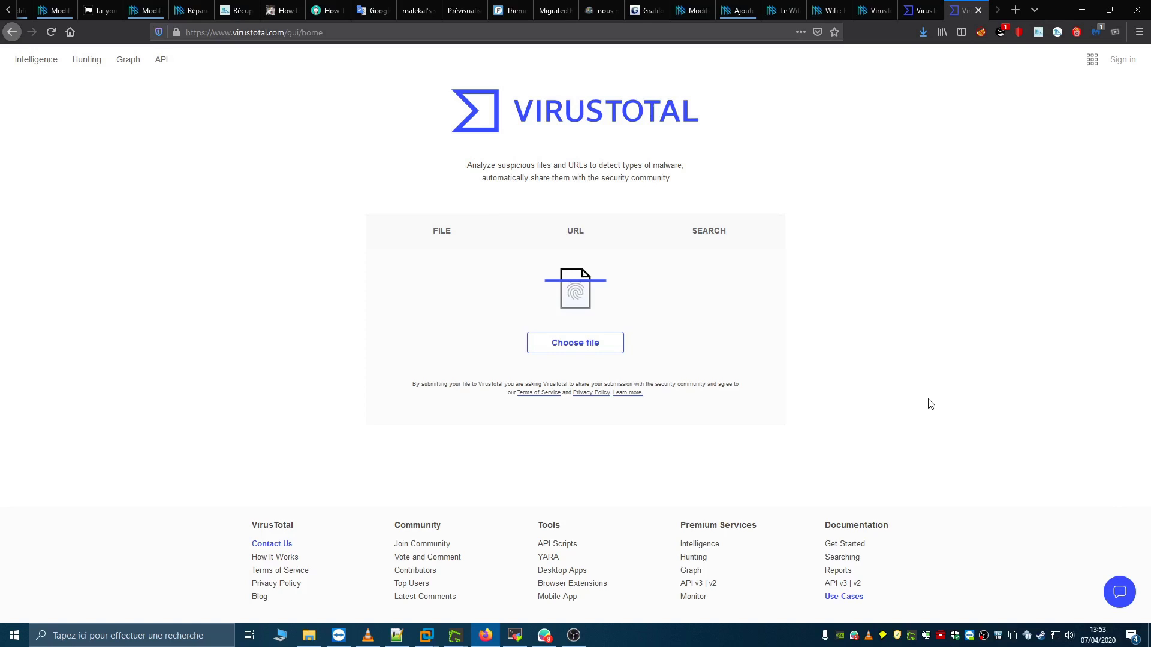
- Submit rufus-3.8.exe from the outils folder to VirusTotal for analysis
{"action": "left_click_drag", "start_coordinate": [285, 33], "coordinate": [186, 32]}
{"action": "left_click", "coordinate": [379, 269]}
{"action": "left_click", "coordinate": [571, 353]}
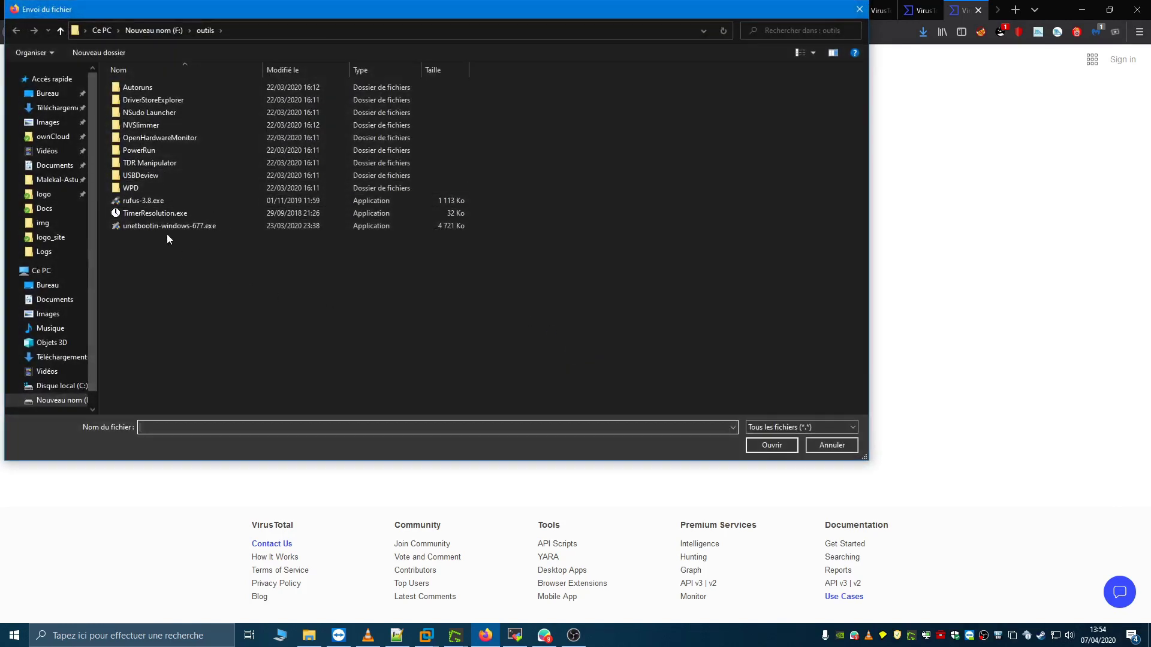
{"action": "double_click", "coordinate": [142, 200]}
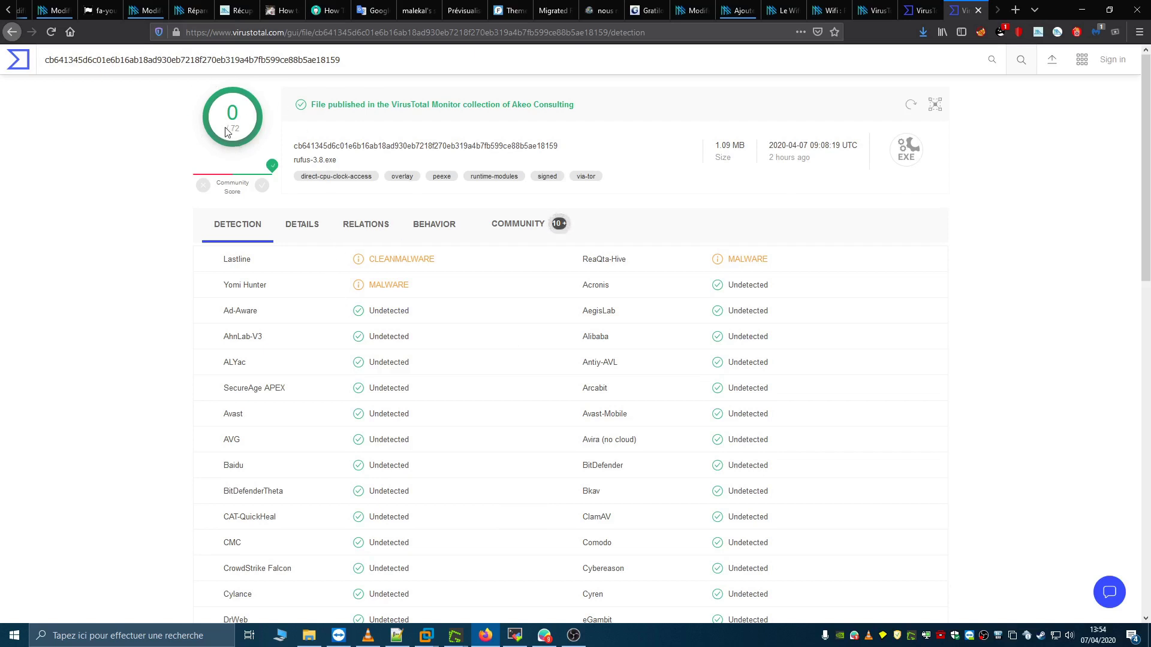
- Examine the rufus-3.8.exe report: detection score, community score and the verdicts of the individual antivirus engines
{"action": "left_click_drag", "start_coordinate": [231, 128], "coordinate": [240, 134]}
{"action": "left_click", "coordinate": [238, 111]}
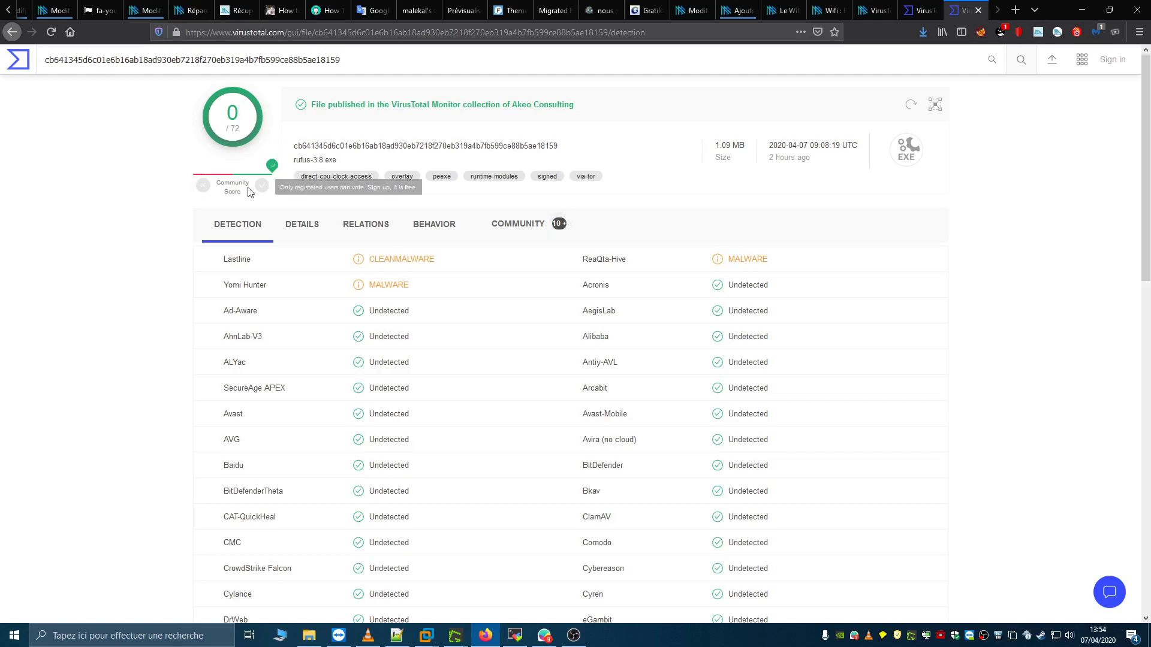
{"action": "mouse_move", "coordinate": [271, 173]}
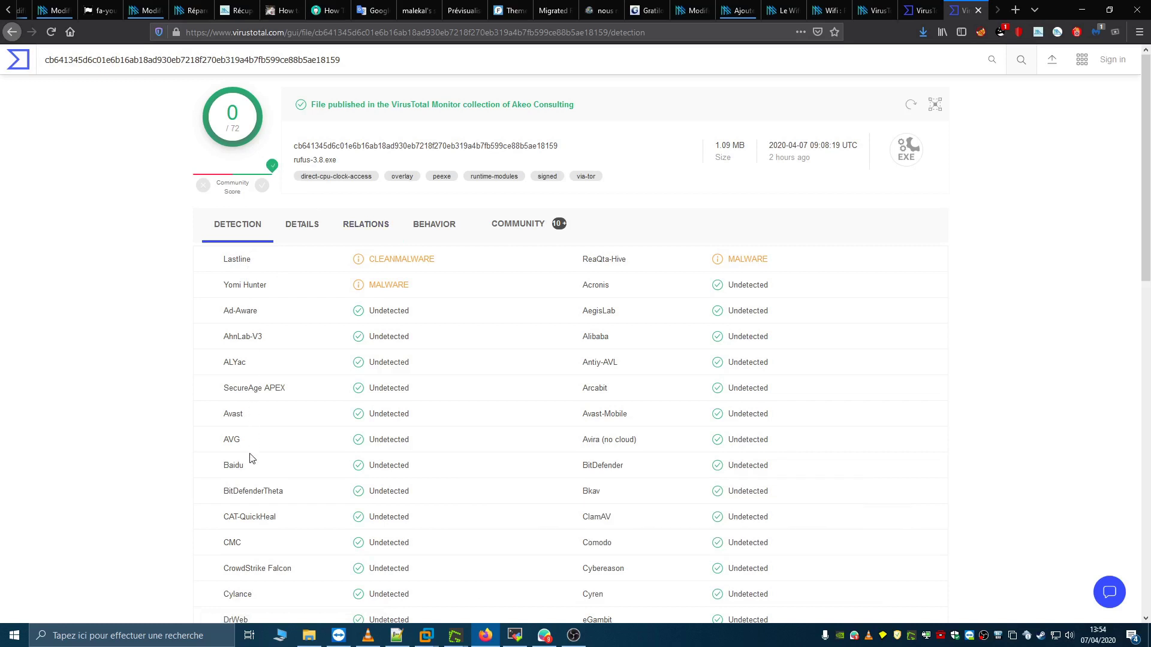
{"action": "left_click_drag", "start_coordinate": [217, 415], "coordinate": [316, 452]}
{"action": "scroll", "coordinate": [599, 371], "scroll_direction": "down", "scroll_amount": 2}
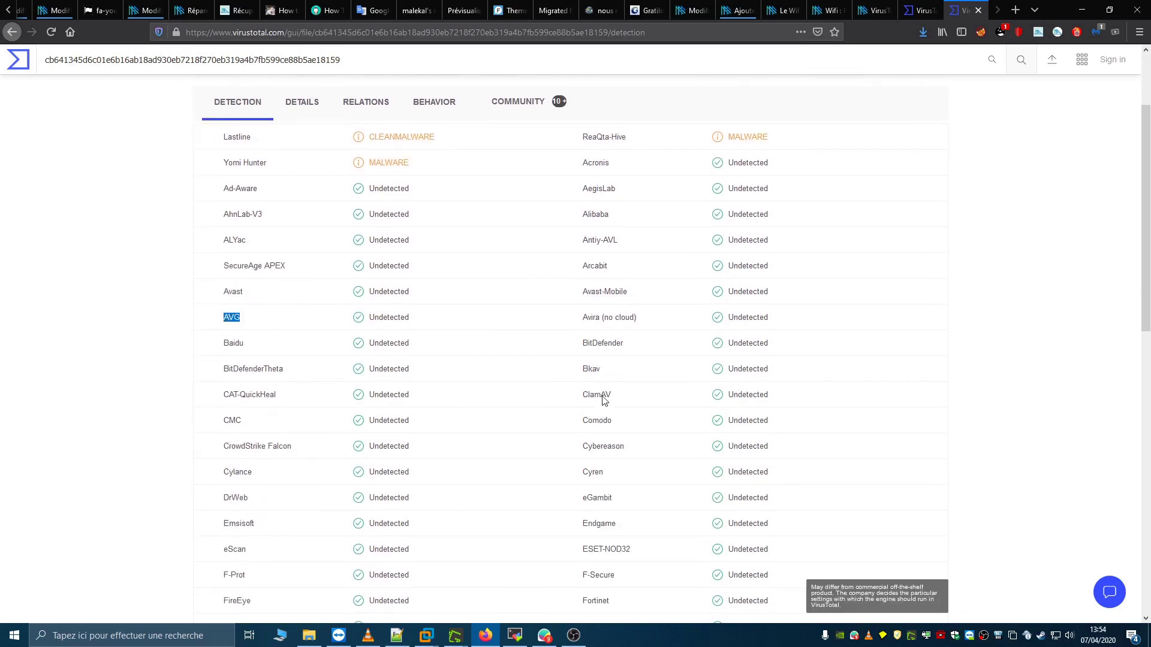
{"action": "scroll", "coordinate": [605, 396], "scroll_direction": "down", "scroll_amount": 2}
{"action": "scroll", "coordinate": [557, 416], "scroll_direction": "down", "scroll_amount": 1}
{"action": "scroll", "coordinate": [557, 416], "scroll_direction": "up", "scroll_amount": 5}
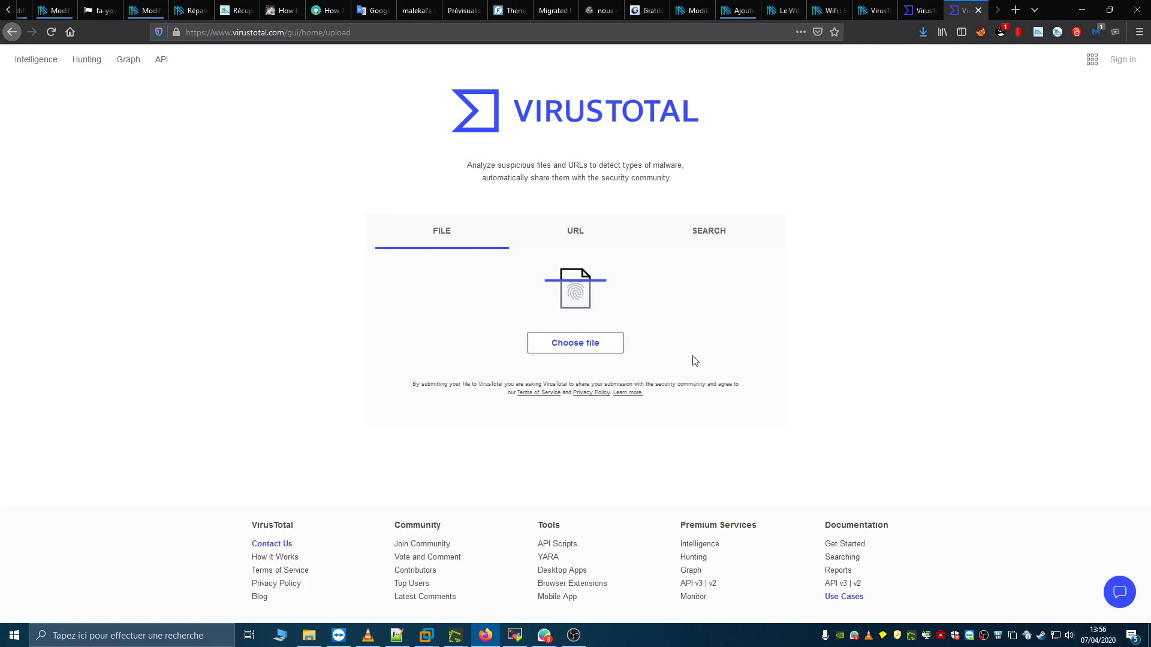
- Submit Norton AntiVirus 22.19.8.65.exe from the Téléchargements folder to VirusTotal for analysis
{"action": "left_click", "coordinate": [604, 347]}
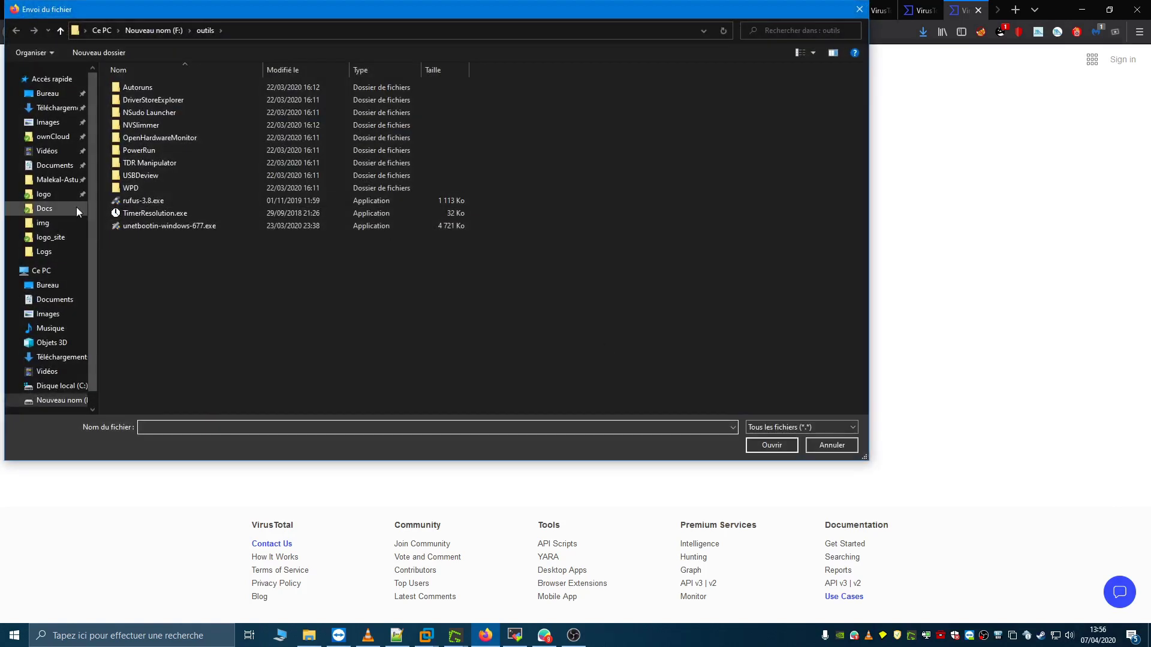
{"action": "left_click", "coordinate": [55, 108]}
{"action": "double_click", "coordinate": [171, 116]}
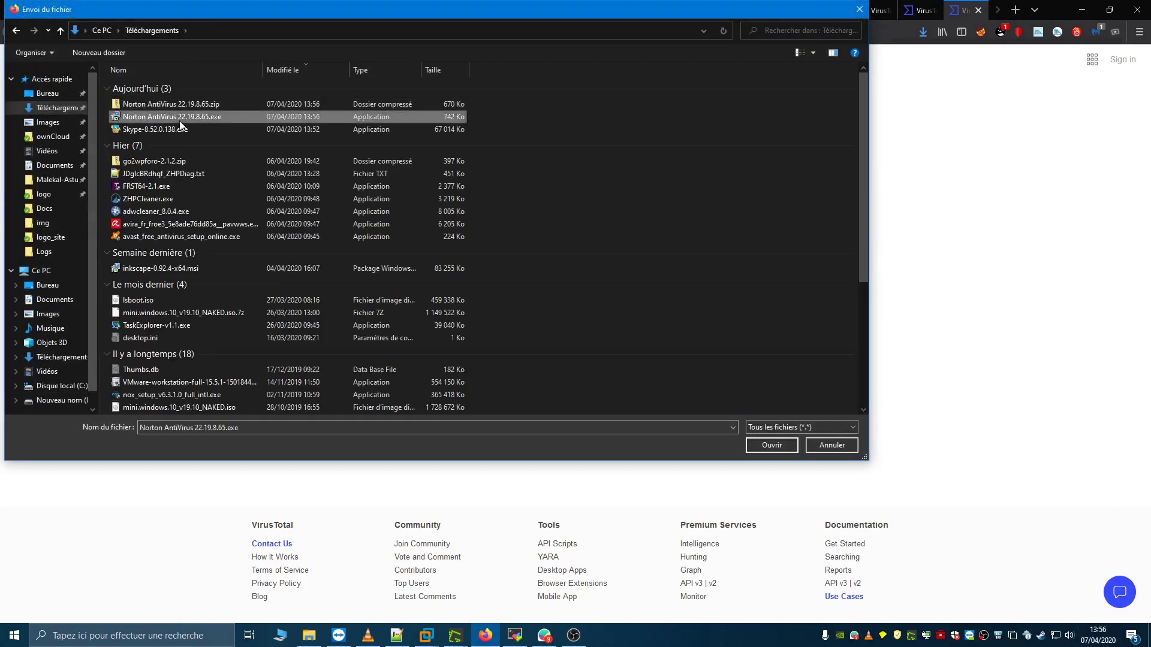
{"action": "left_click", "coordinate": [617, 355]}
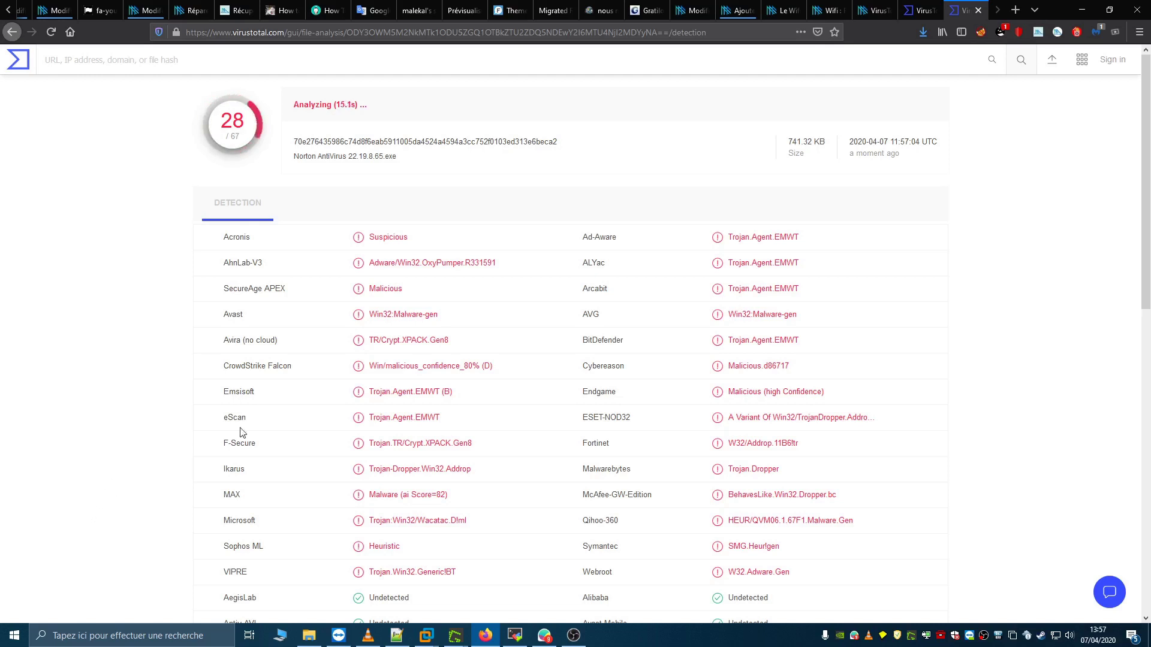
- Review the engine detections for Norton AntiVirus 22.19.8.65.exe, including the malware name given by Avast
{"action": "left_click_drag", "start_coordinate": [439, 314], "coordinate": [393, 314]}
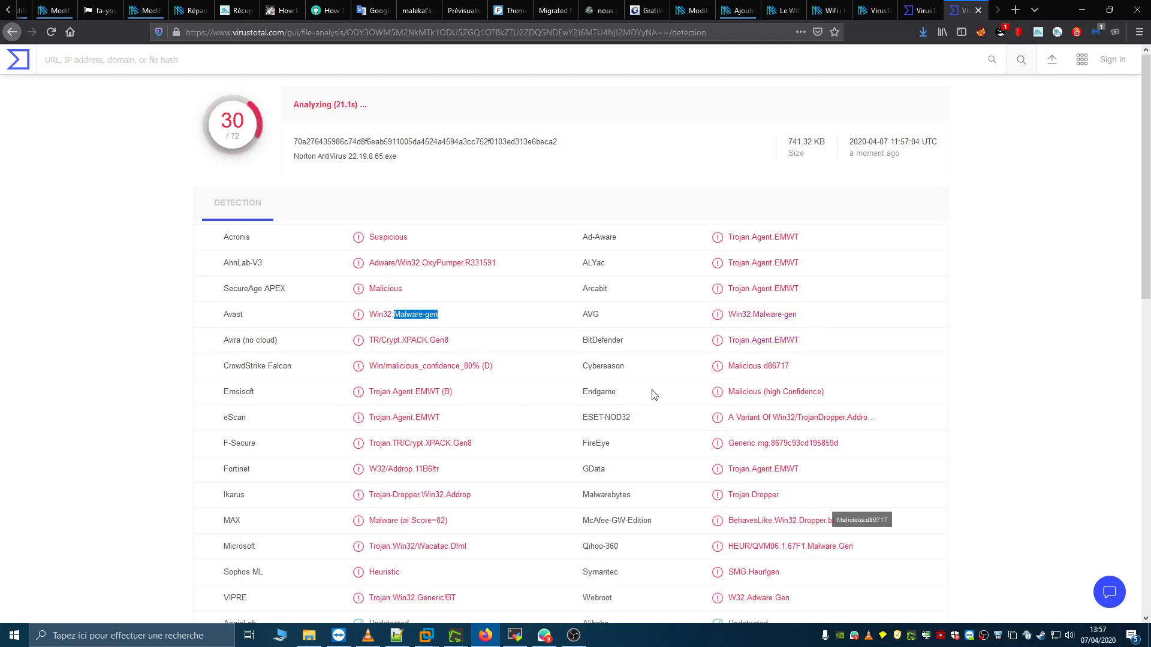
{"action": "scroll", "coordinate": [456, 522], "scroll_direction": "down", "scroll_amount": 2}
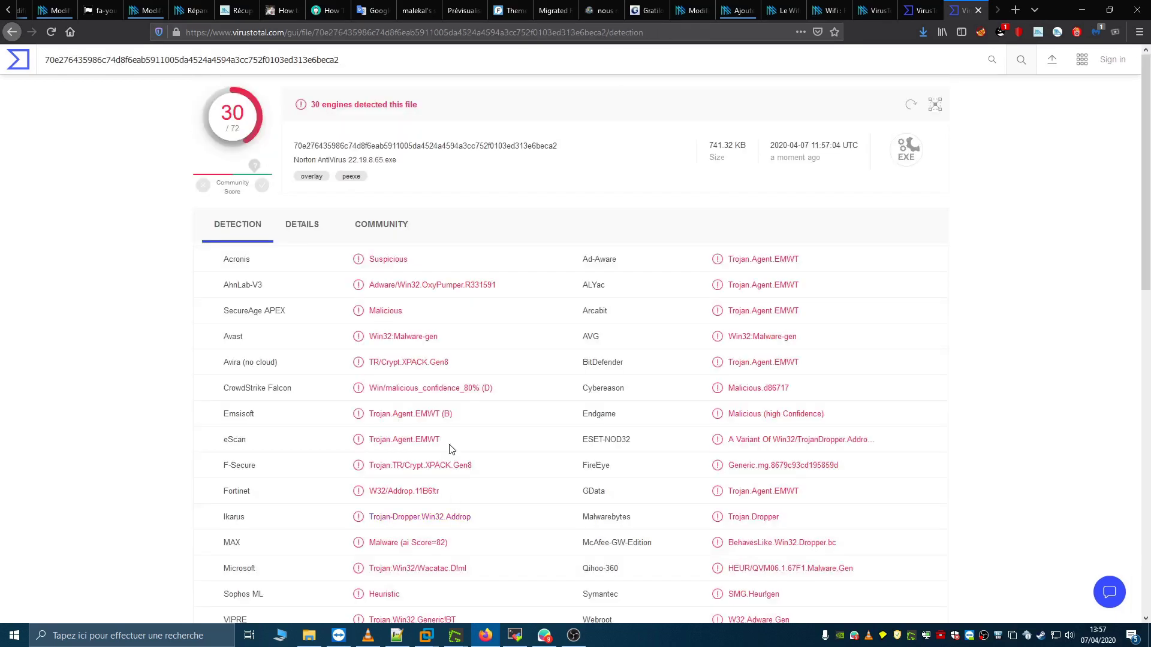
{"action": "scroll", "coordinate": [390, 528], "scroll_direction": "down", "scroll_amount": 5}
{"action": "scroll", "coordinate": [406, 546], "scroll_direction": "up", "scroll_amount": 5}
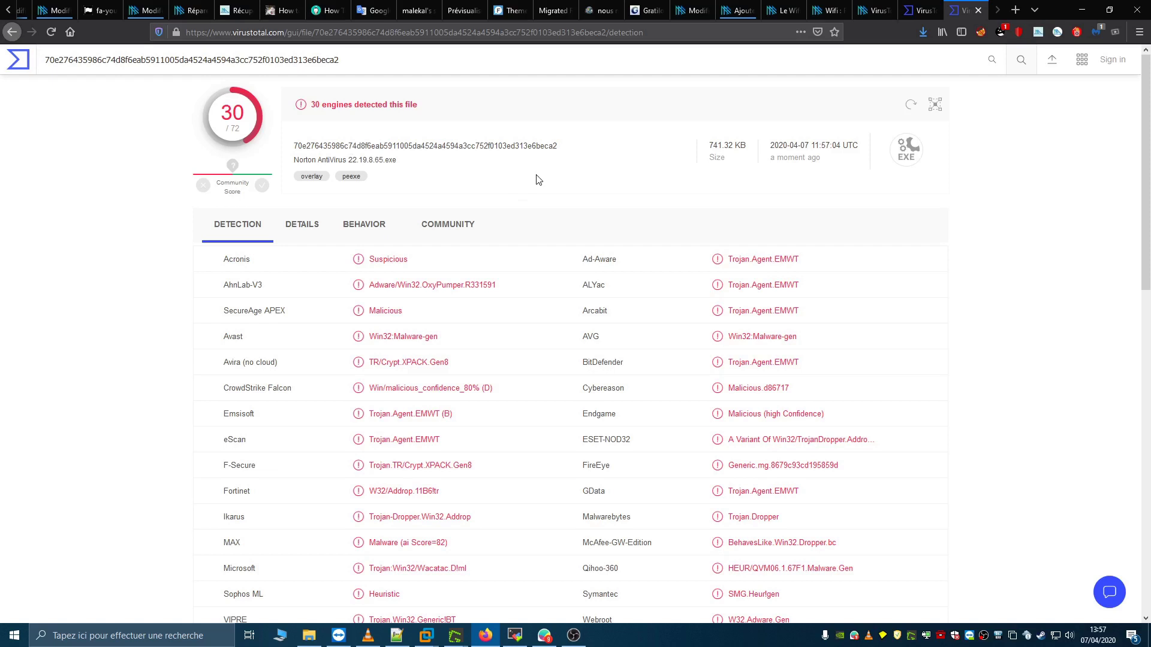
- In the other open VirusTotal page, submit avast_free_antivirus_setup_online.exe from the Téléchargements folder for analysis
{"action": "left_click", "coordinate": [920, 10]}
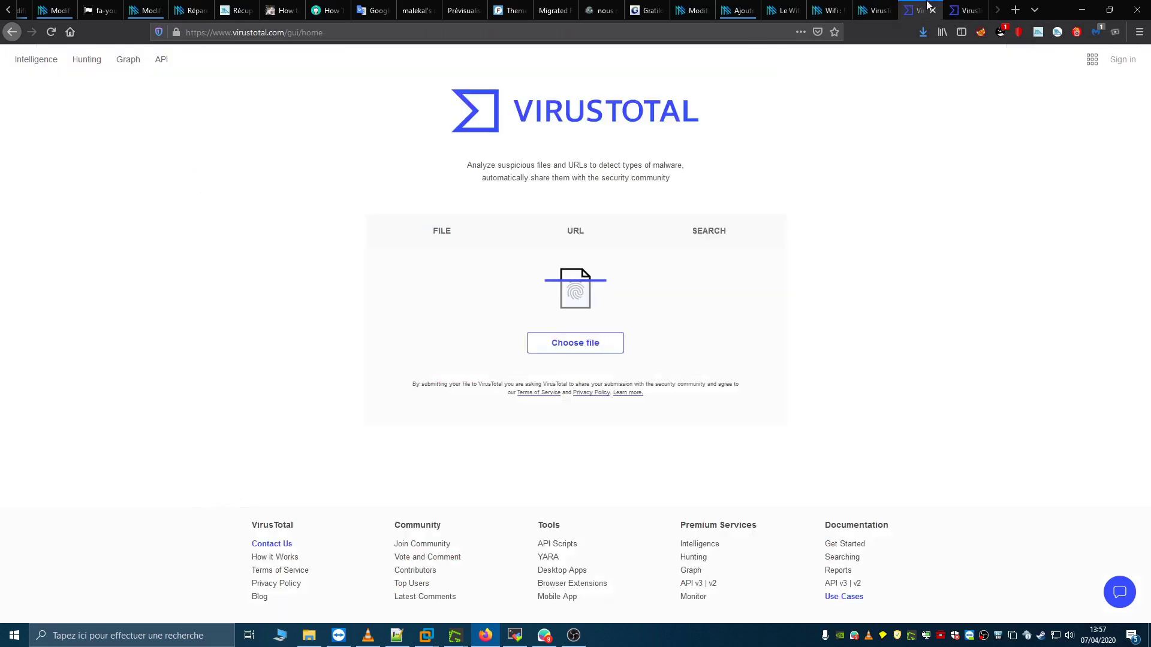
{"action": "left_click", "coordinate": [575, 342]}
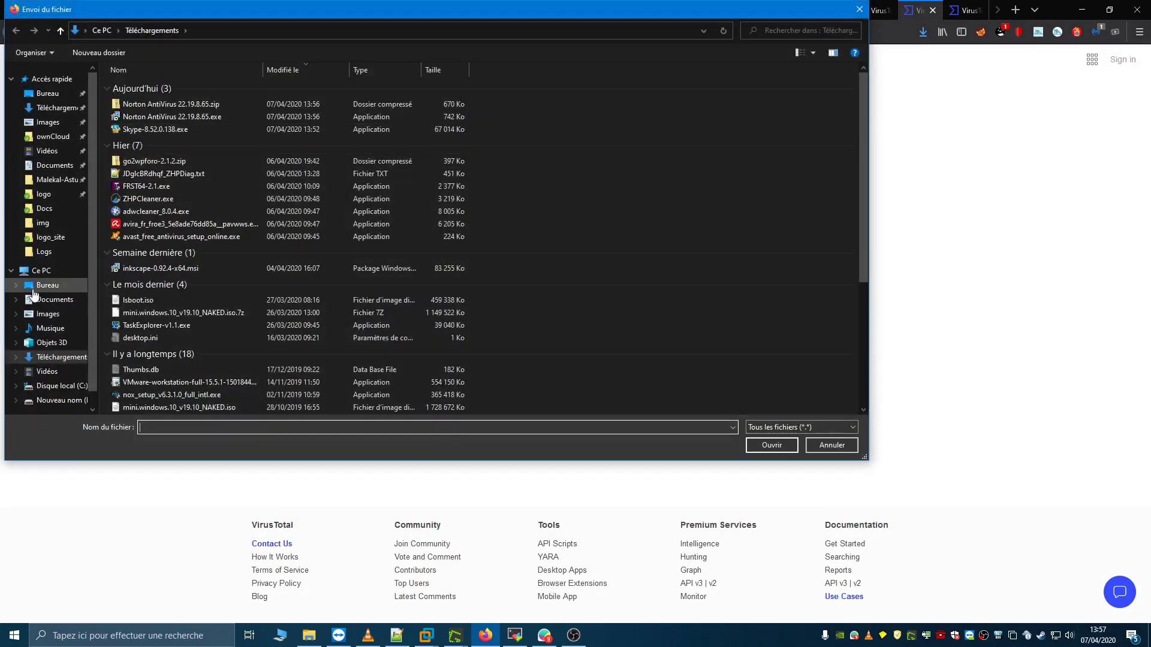
{"action": "double_click", "coordinate": [151, 236]}
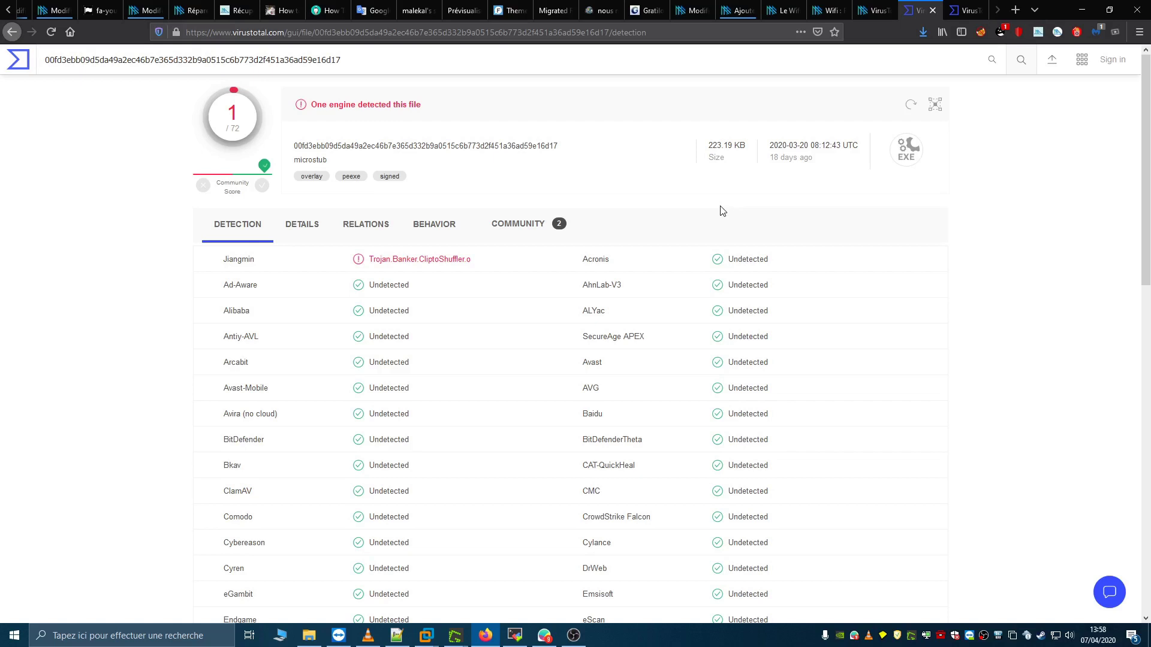
- Open the details of the Avast installer's report and examine its MD5, SHA-1 and SHA-256 hashes
{"action": "left_click", "coordinate": [302, 224]}
{"action": "left_click_drag", "start_coordinate": [202, 278], "coordinate": [517, 345]}
{"action": "left_click", "coordinate": [517, 346]}
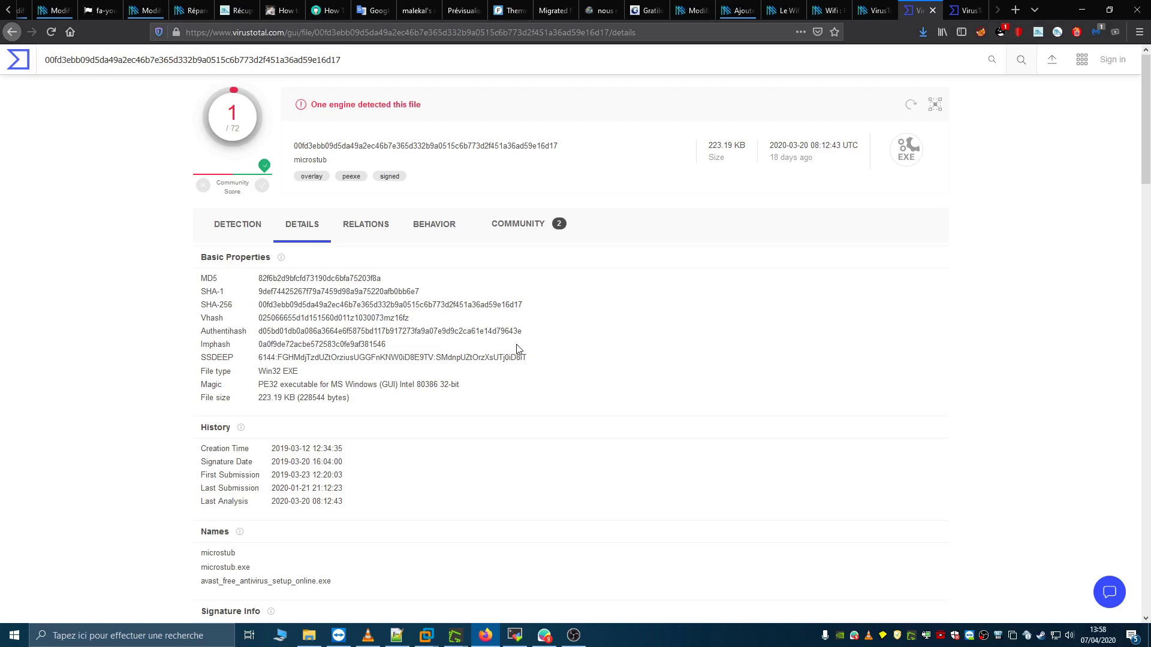
{"action": "double_click", "coordinate": [207, 279]}
{"action": "left_click_drag", "start_coordinate": [201, 292], "coordinate": [224, 292]}
{"action": "double_click", "coordinate": [280, 305]}
{"action": "double_click", "coordinate": [274, 291]}
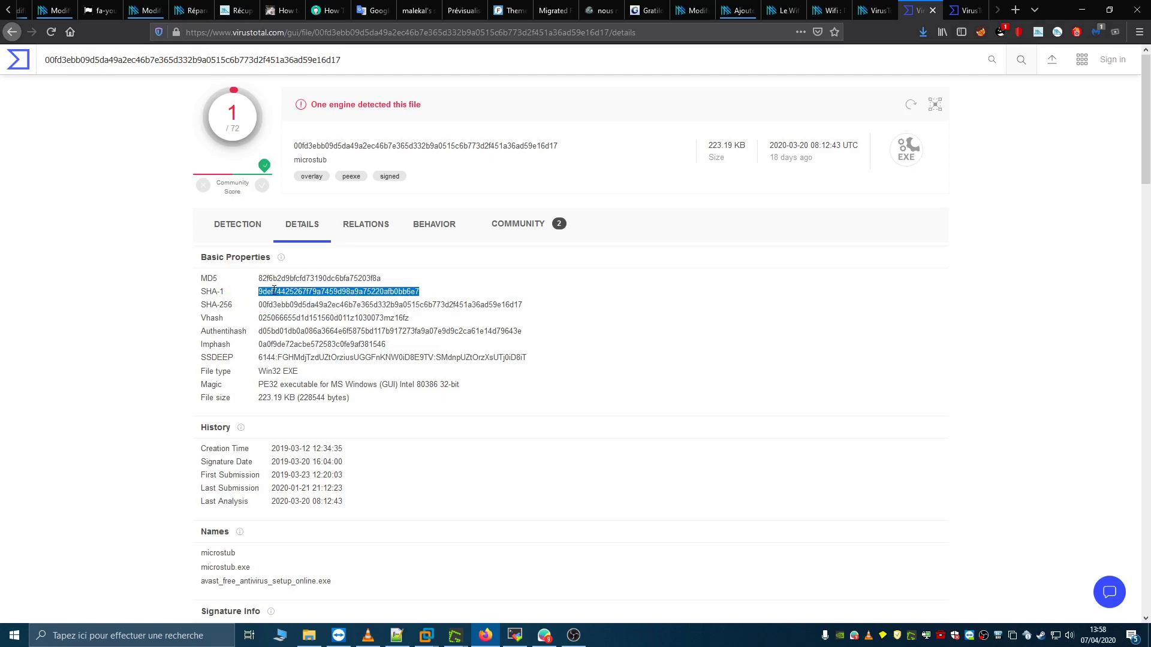
{"action": "double_click", "coordinate": [276, 278]}
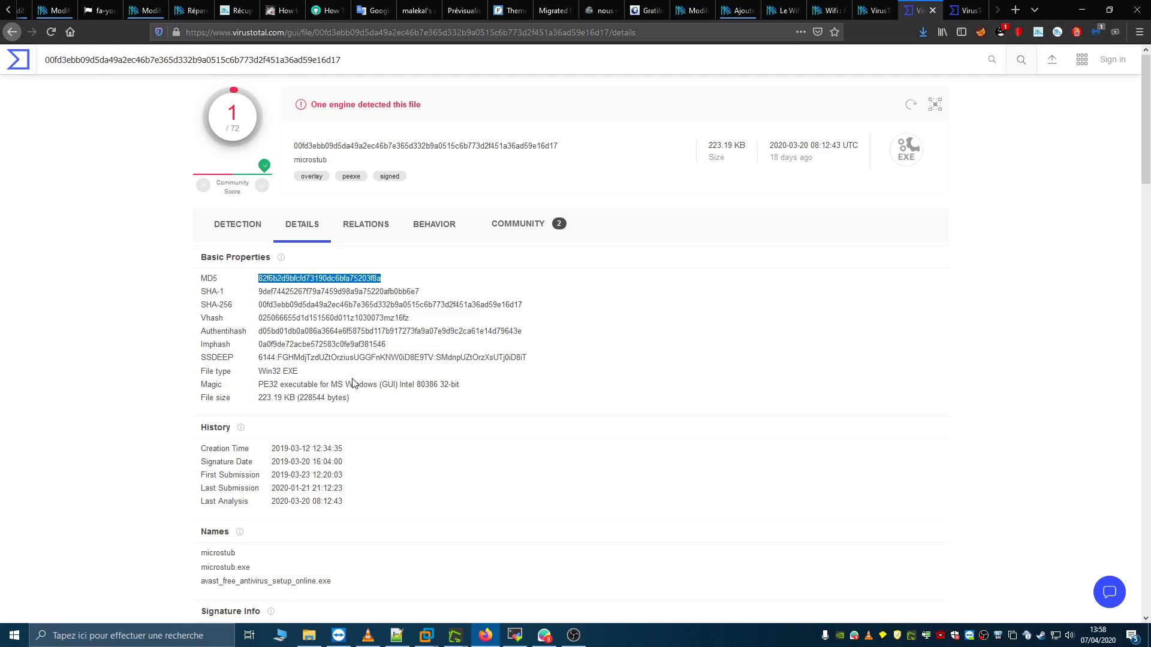
- Check the Avast installer's file type, executable format and architecture, and file size in the basic properties
{"action": "left_click_drag", "start_coordinate": [201, 372], "coordinate": [248, 371]}
{"action": "left_click", "coordinate": [272, 371]}
{"action": "triple_click", "coordinate": [272, 370]}
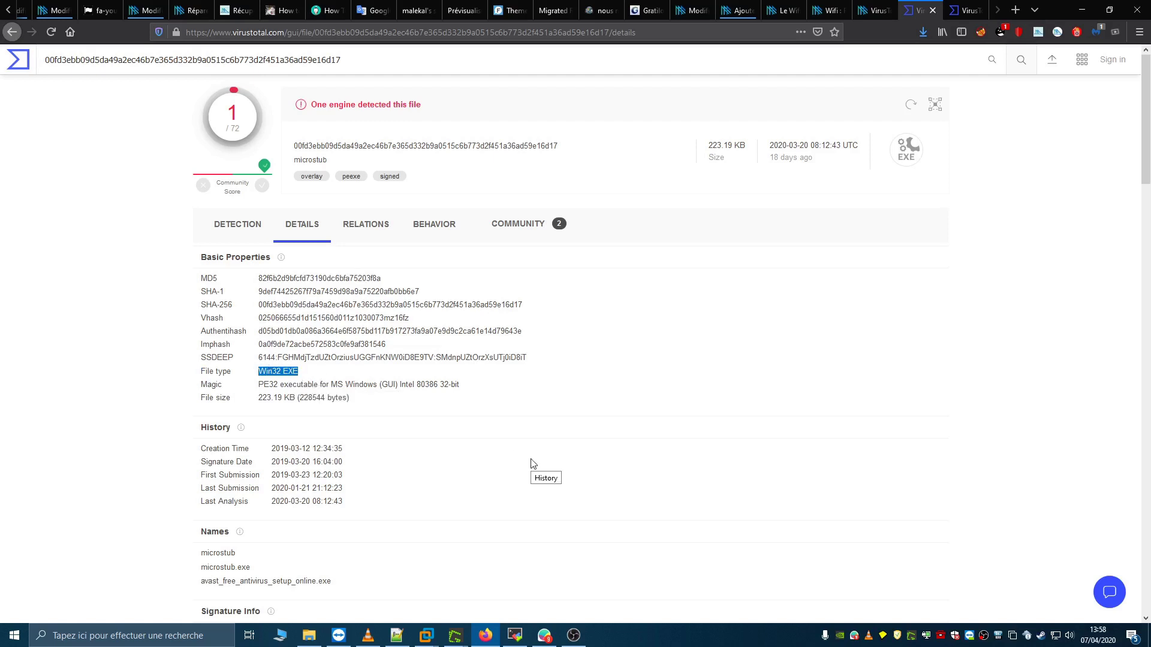
{"action": "double_click", "coordinate": [264, 384]}
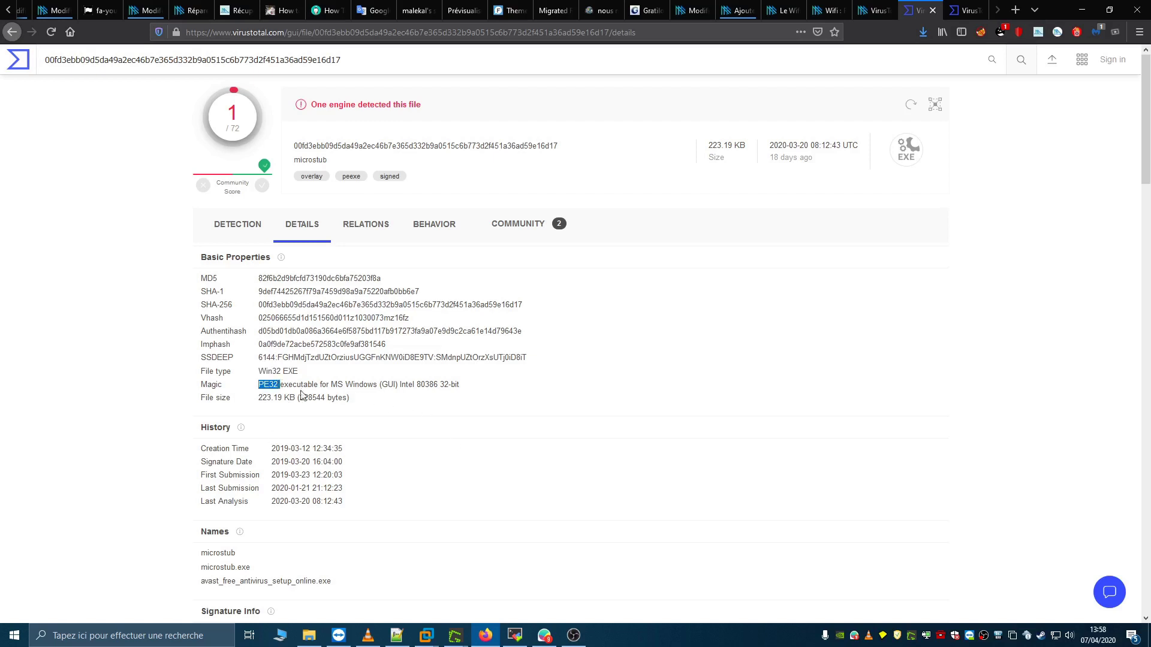
{"action": "double_click", "coordinate": [449, 385]}
{"action": "left_click_drag", "start_coordinate": [259, 398], "coordinate": [343, 398]}
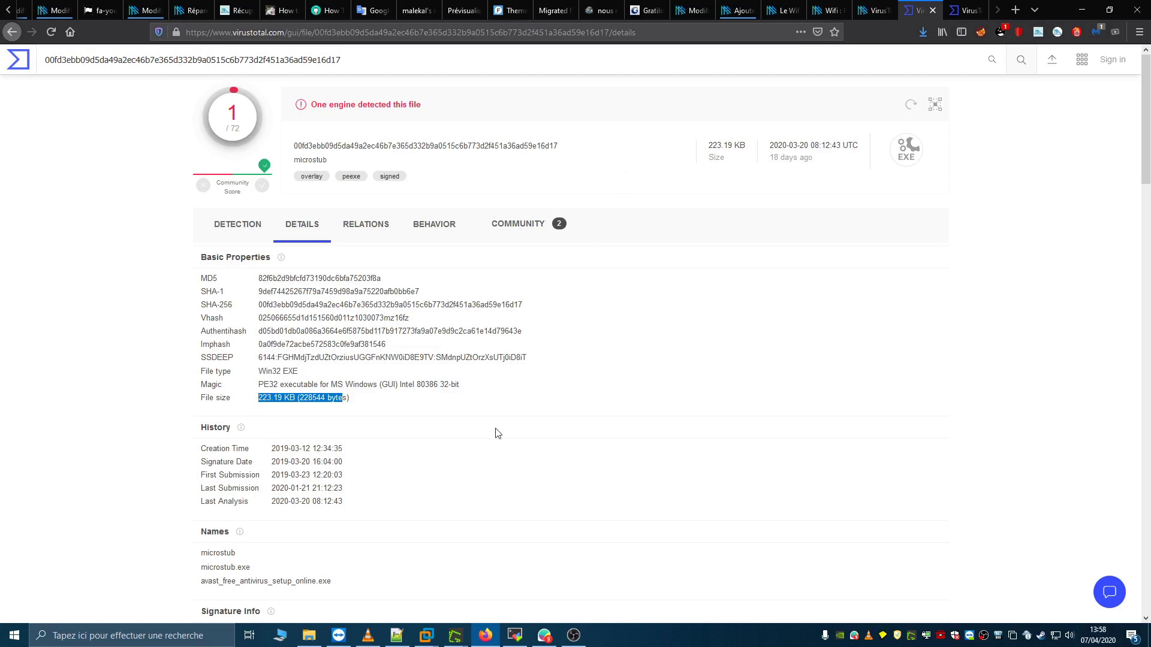
- Check the Avast installer's first submission, last submission and last analysis dates in its history
{"action": "scroll", "coordinate": [496, 431], "scroll_direction": "down", "scroll_amount": 2}
{"action": "mouse_move", "coordinate": [218, 326]}
{"action": "left_mouse_down"}
{"action": "mouse_move", "coordinate": [257, 331]}
{"action": "mouse_move", "coordinate": [221, 351]}
{"action": "mouse_move", "coordinate": [327, 355]}
{"action": "left_mouse_up"}
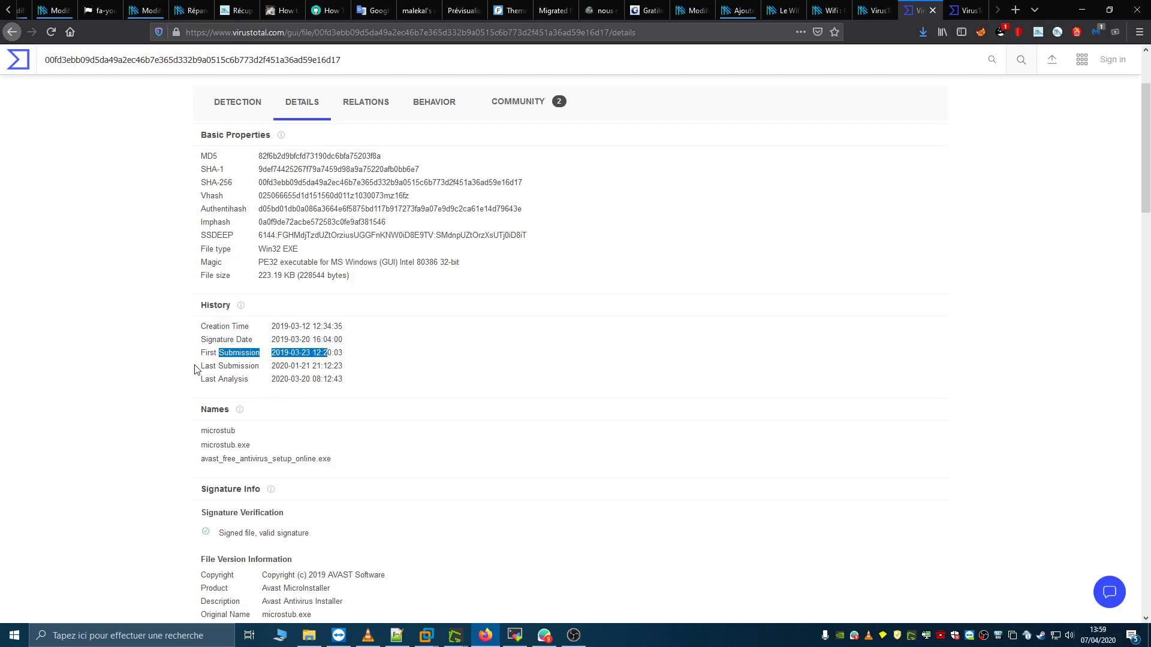
{"action": "left_click_drag", "start_coordinate": [204, 367], "coordinate": [339, 383]}
{"action": "left_click", "coordinate": [312, 368]}
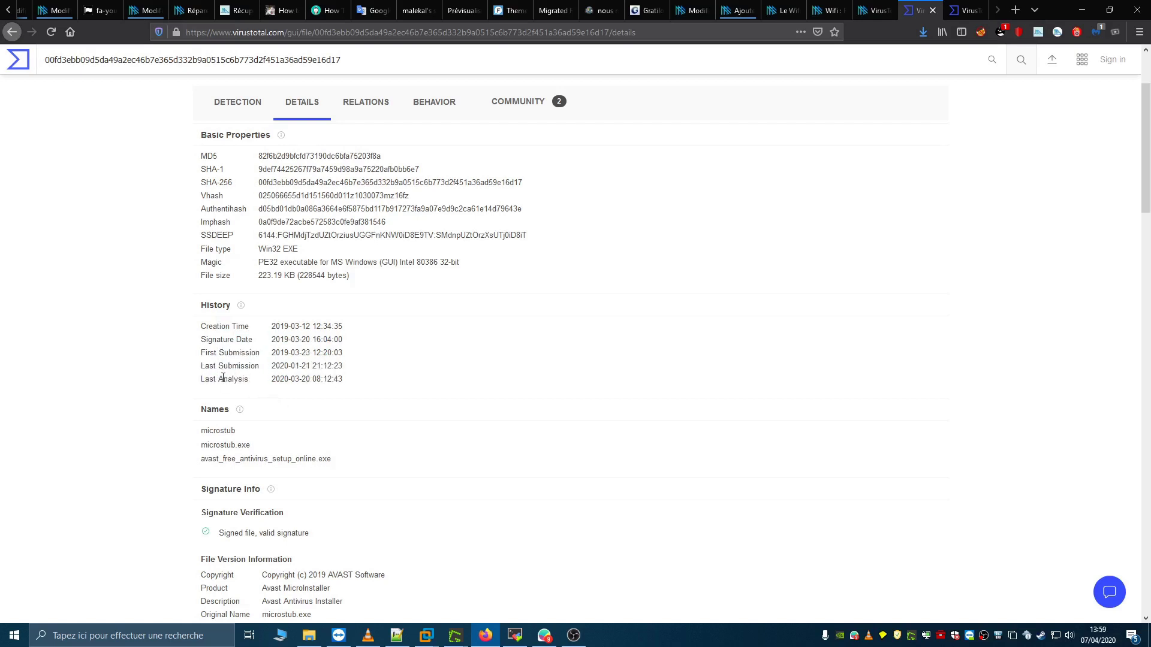
{"action": "left_click_drag", "start_coordinate": [218, 379], "coordinate": [270, 381]}
{"action": "left_click", "coordinate": [387, 371]}
- Review the names under which the Avast installer was submitted and its signature information
{"action": "left_click_drag", "start_coordinate": [200, 428], "coordinate": [354, 472]}
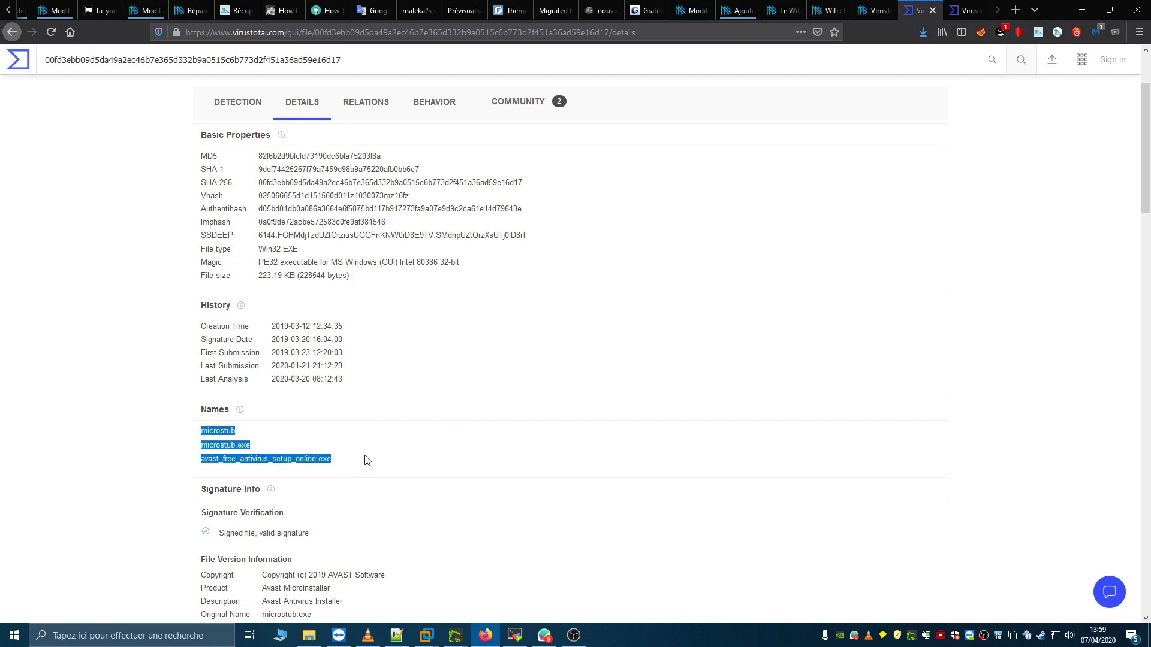
{"action": "left_click", "coordinate": [366, 451]}
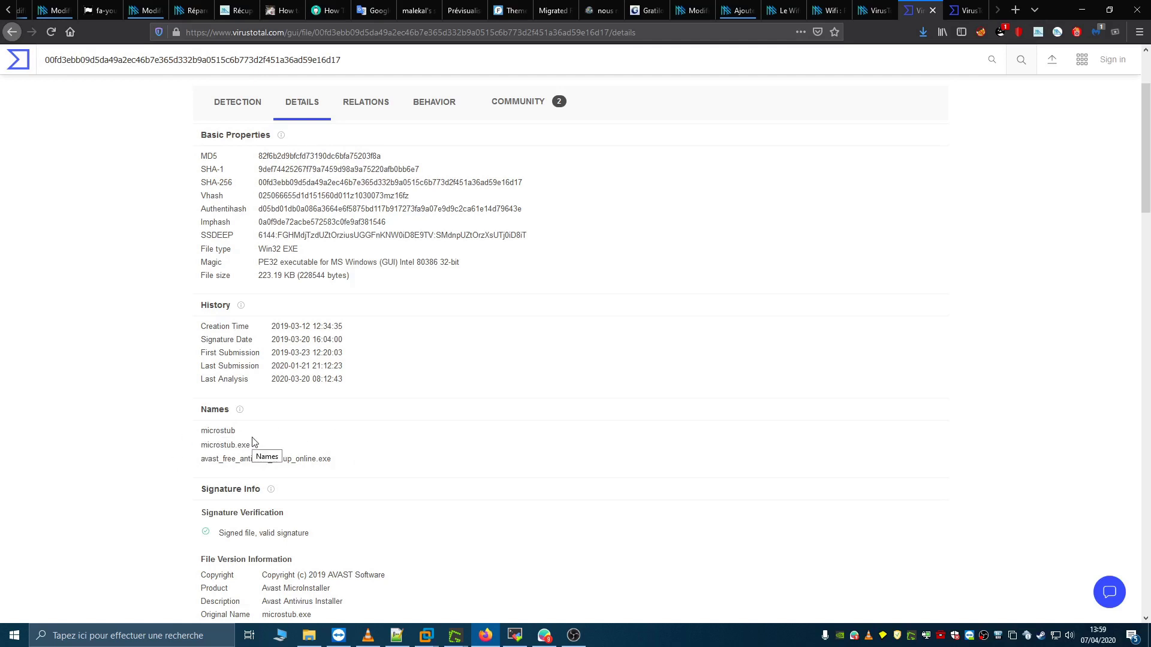
{"action": "scroll", "coordinate": [253, 441], "scroll_direction": "down", "scroll_amount": 3}
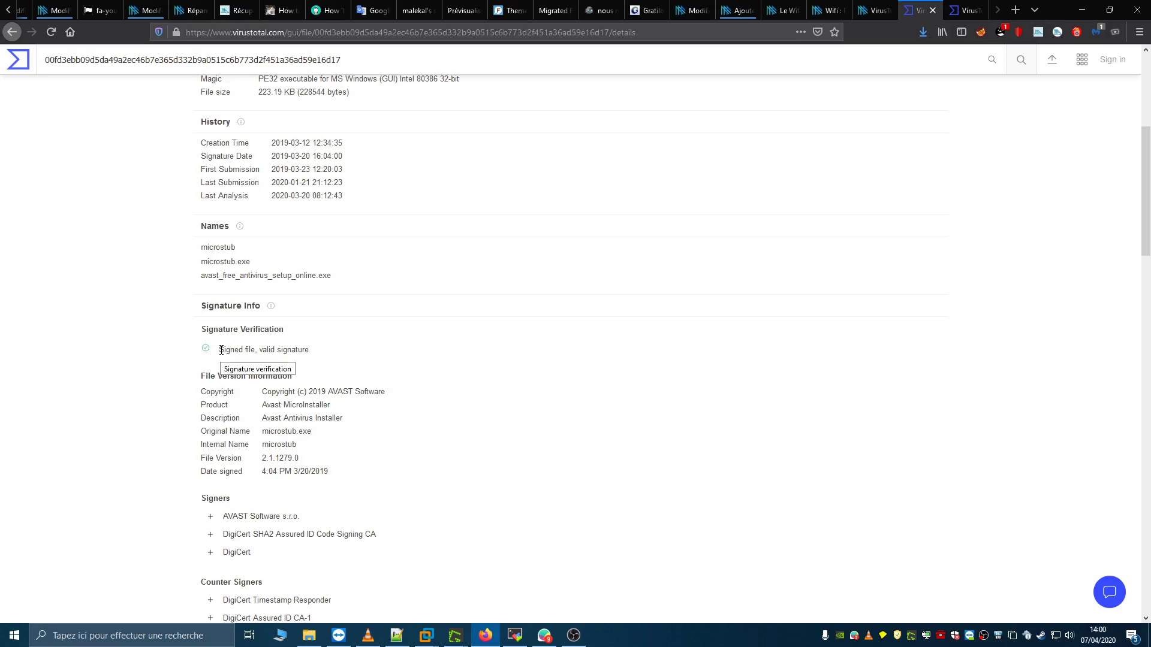
- Return to the Norton AntiVirus 22.19.8.65.exe report and check its signature verification in the details
{"action": "left_click", "coordinate": [972, 4]}
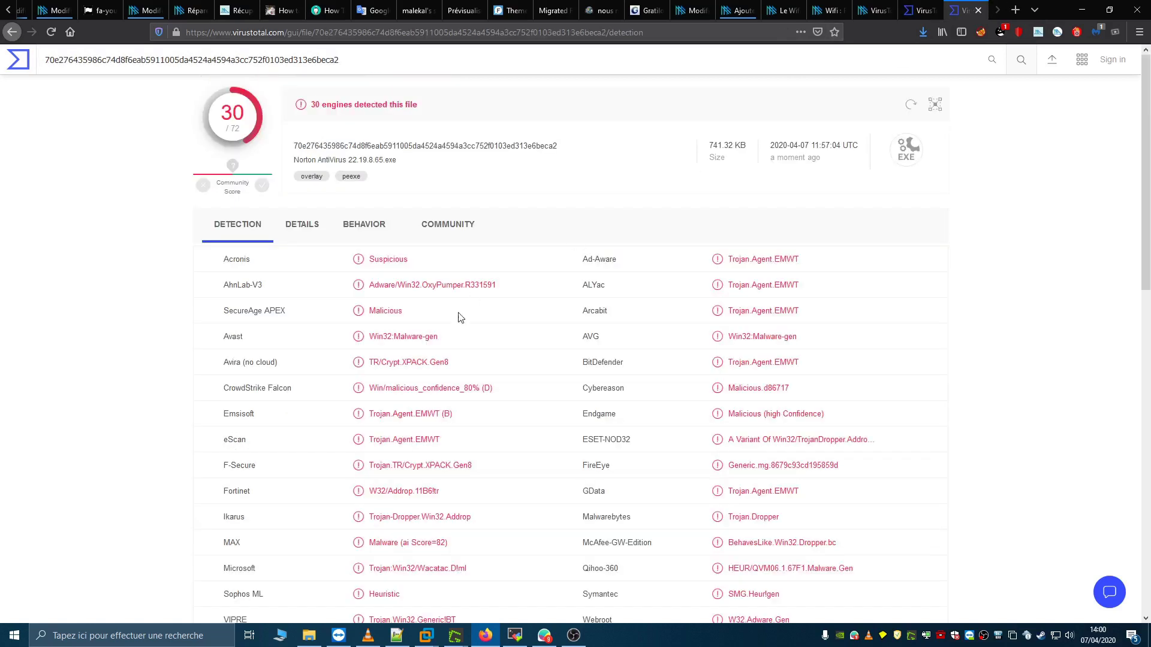
{"action": "left_click", "coordinate": [301, 224]}
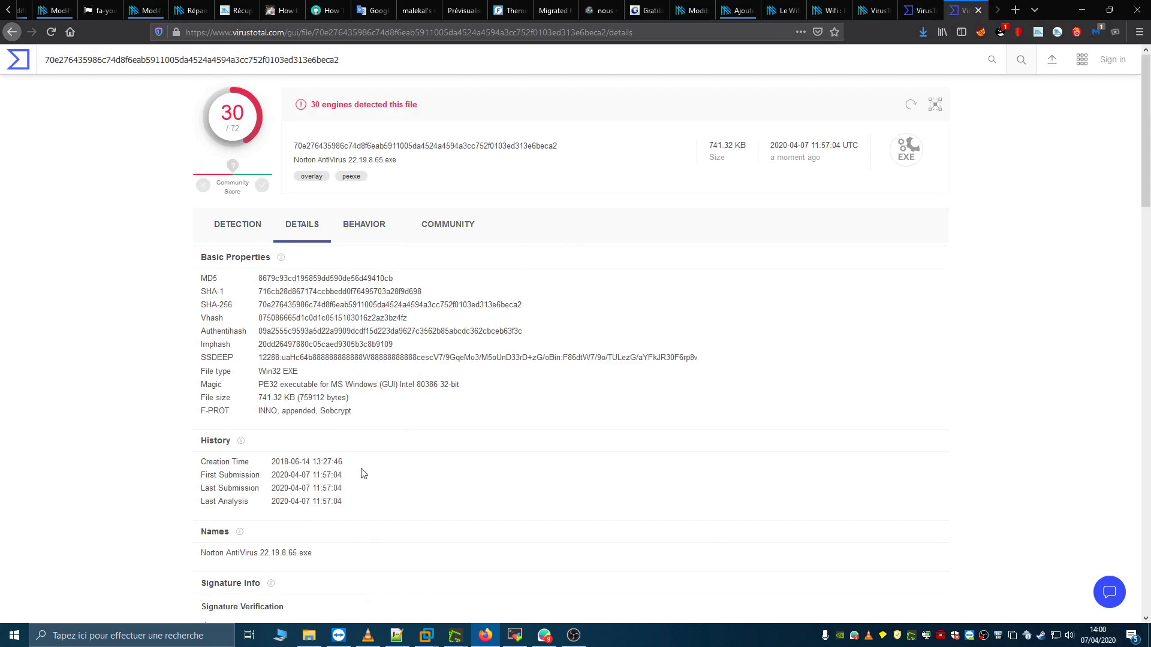
{"action": "scroll", "coordinate": [271, 478], "scroll_direction": "down", "scroll_amount": 2}
{"action": "scroll", "coordinate": [271, 478], "scroll_direction": "down", "scroll_amount": 3}
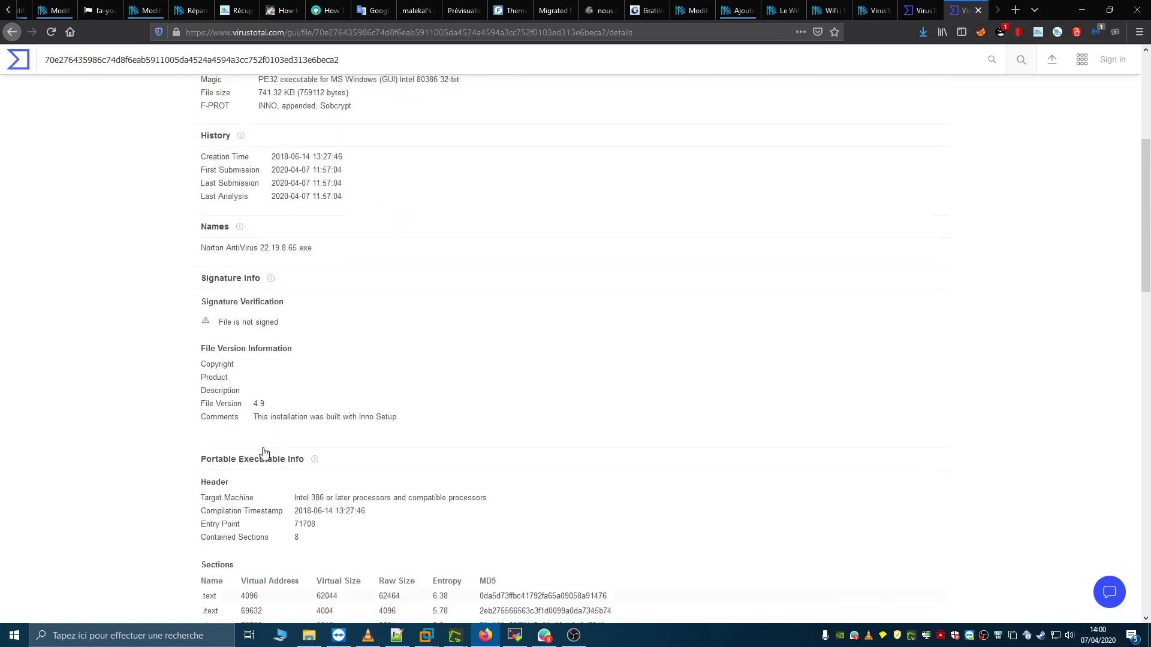
{"action": "left_click_drag", "start_coordinate": [218, 322], "coordinate": [341, 322]}
{"action": "left_click", "coordinate": [294, 414]}
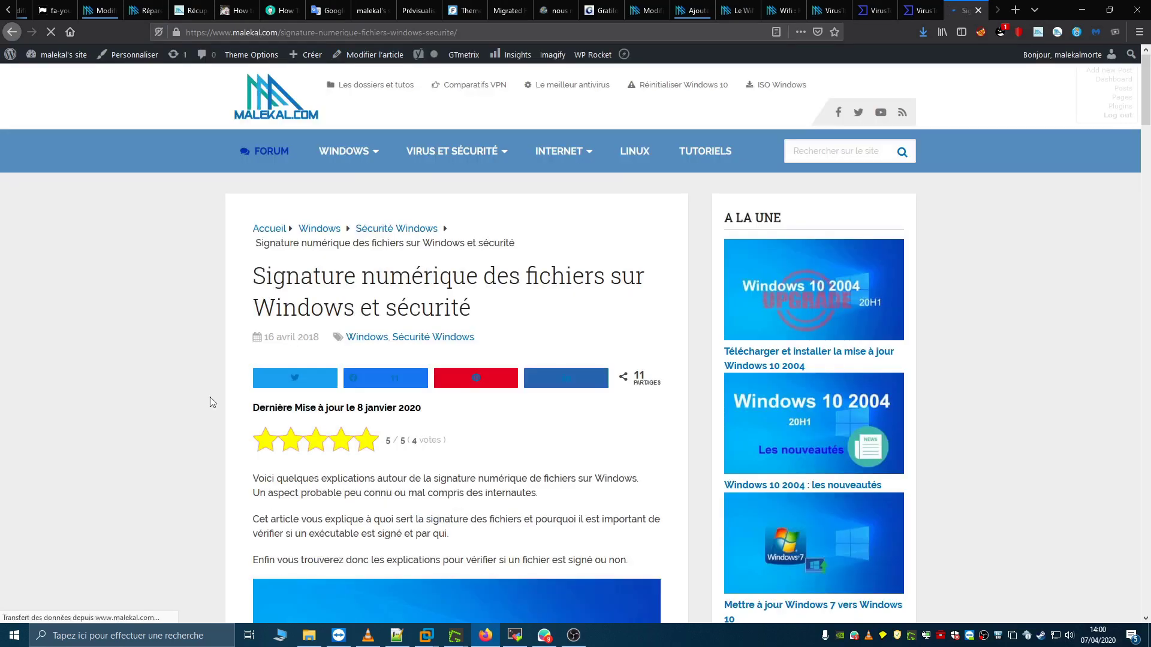
- Read through the malekal.com article on digital file signatures, down to the section on unknown publishers
{"action": "scroll", "coordinate": [186, 411], "scroll_direction": "down", "scroll_amount": 15}
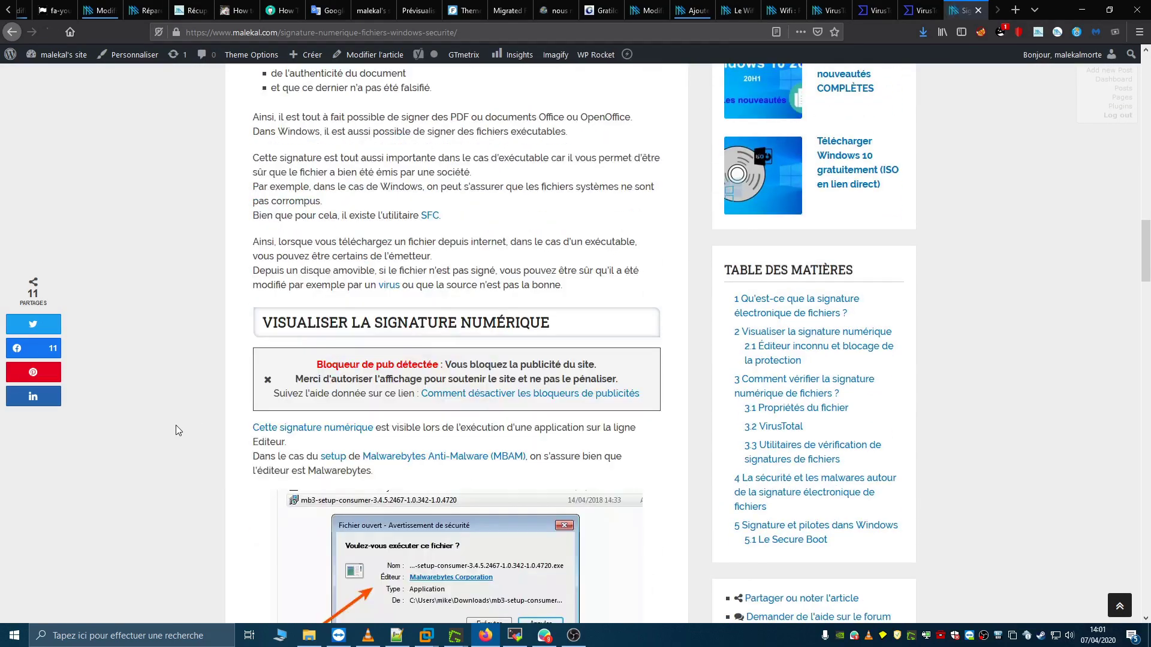
{"action": "scroll", "coordinate": [458, 448], "scroll_direction": "down", "scroll_amount": 2}
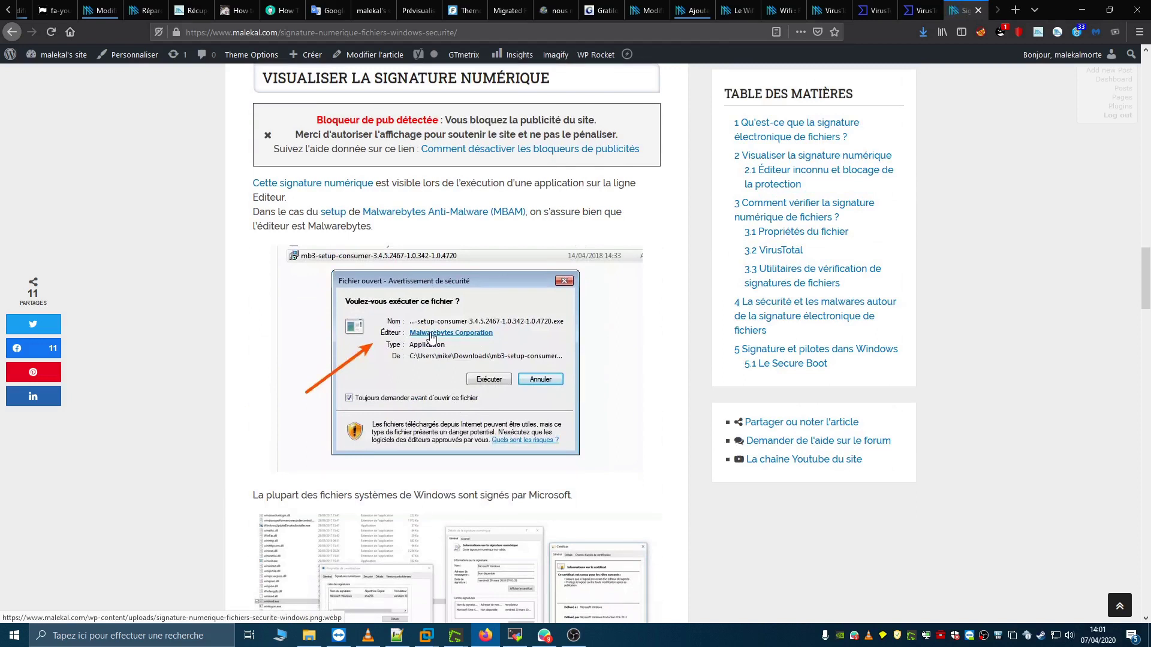
{"action": "scroll", "coordinate": [446, 423], "scroll_direction": "down", "scroll_amount": 12}
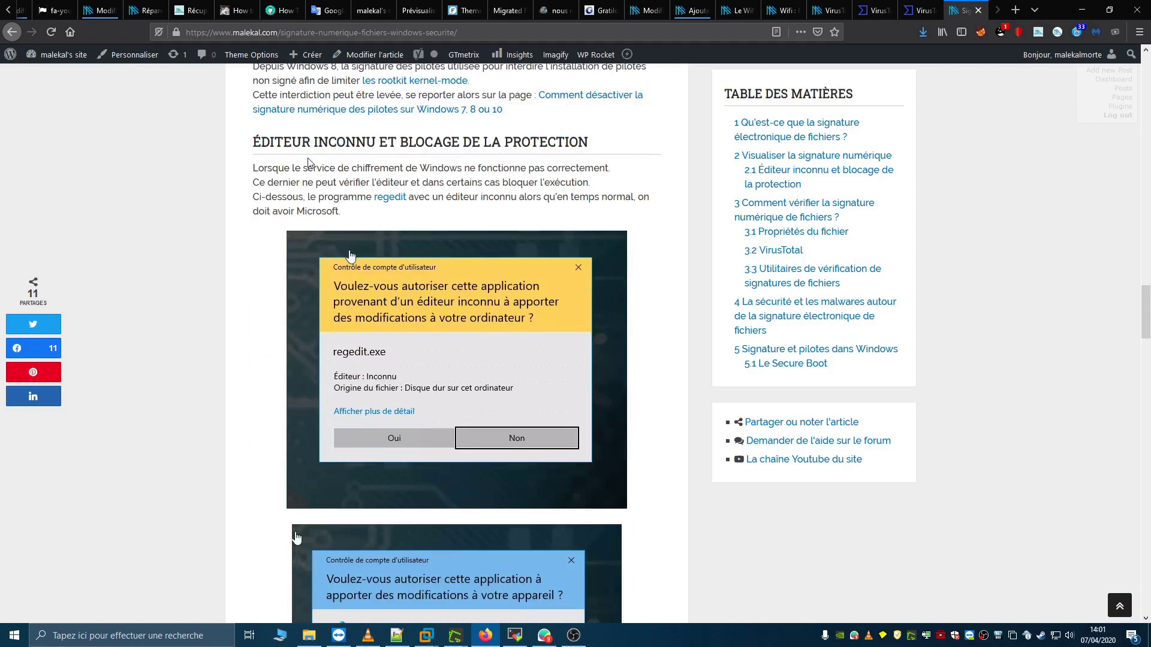
- Read the article's examples of unknown, verified and blocked publisher prompts, and glance at its VirusTotal signature section
{"action": "scroll", "coordinate": [355, 476], "scroll_direction": "down", "scroll_amount": 3}
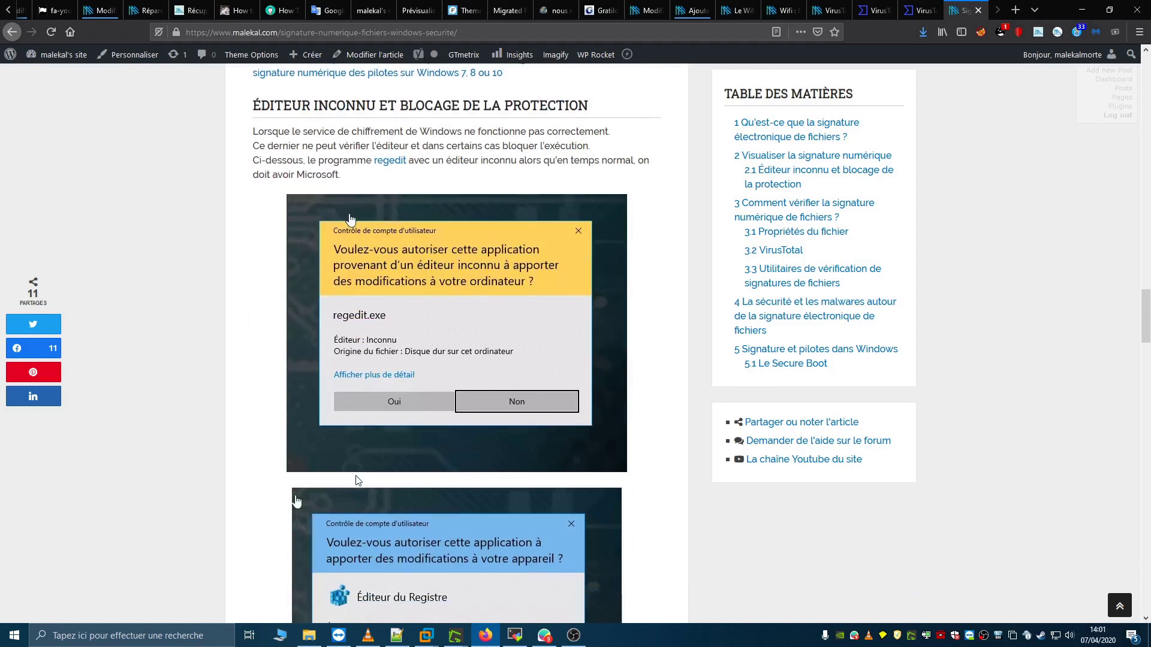
{"action": "scroll", "coordinate": [404, 433], "scroll_direction": "down", "scroll_amount": 6}
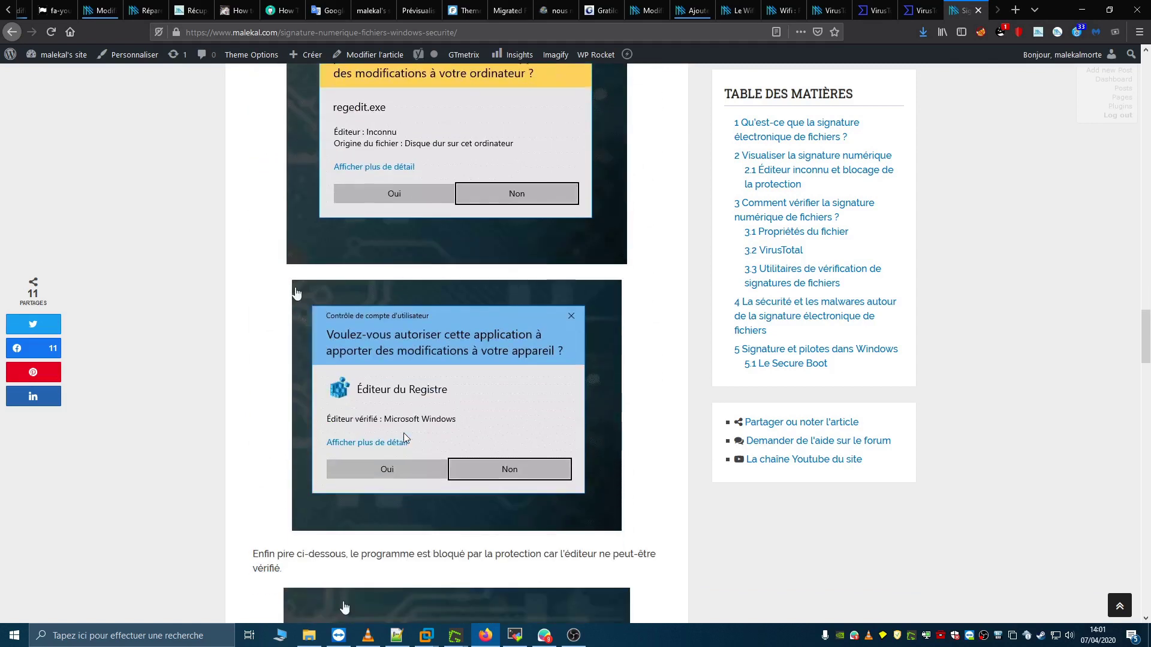
{"action": "scroll", "coordinate": [382, 477], "scroll_direction": "up", "scroll_amount": 4}
{"action": "scroll", "coordinate": [407, 351], "scroll_direction": "up", "scroll_amount": 2}
{"action": "scroll", "coordinate": [386, 523], "scroll_direction": "down", "scroll_amount": 7}
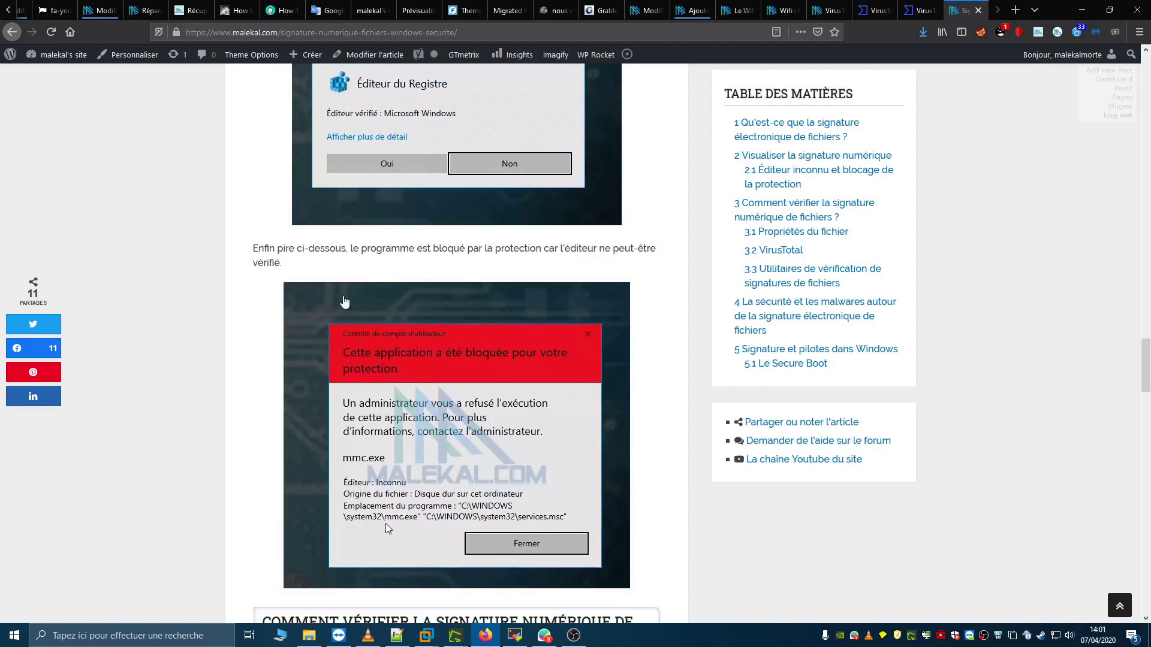
{"action": "left_click_drag", "start_coordinate": [1147, 384], "coordinate": [1147, 440]}
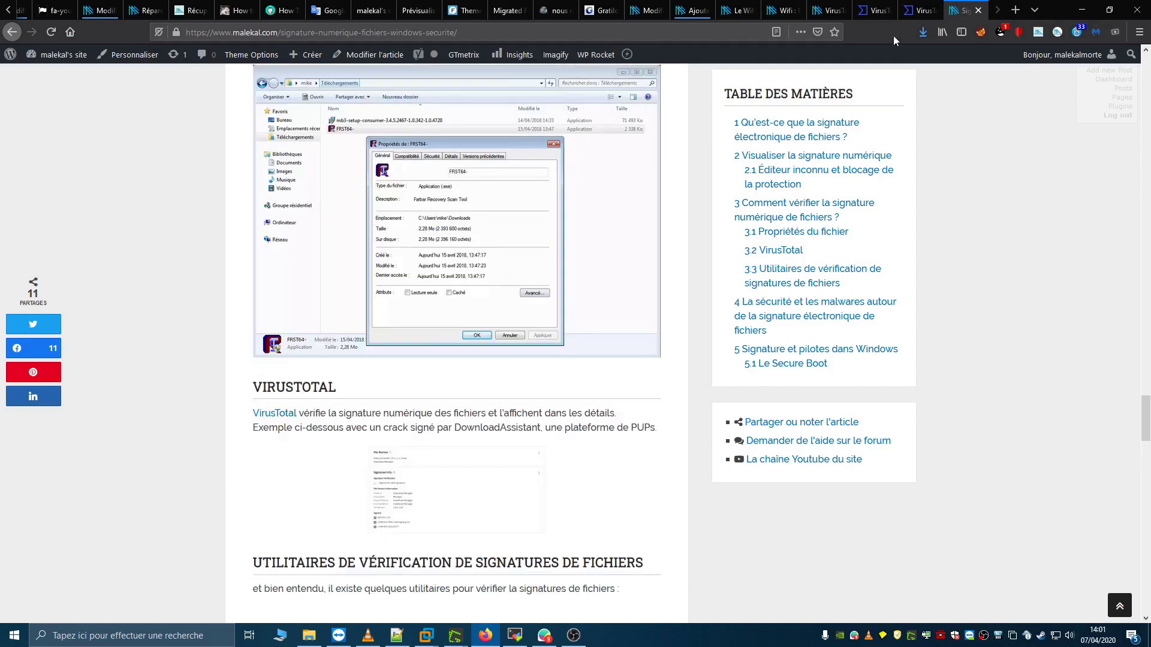
{"action": "left_click_drag", "start_coordinate": [1146, 420], "coordinate": [1146, 184]}
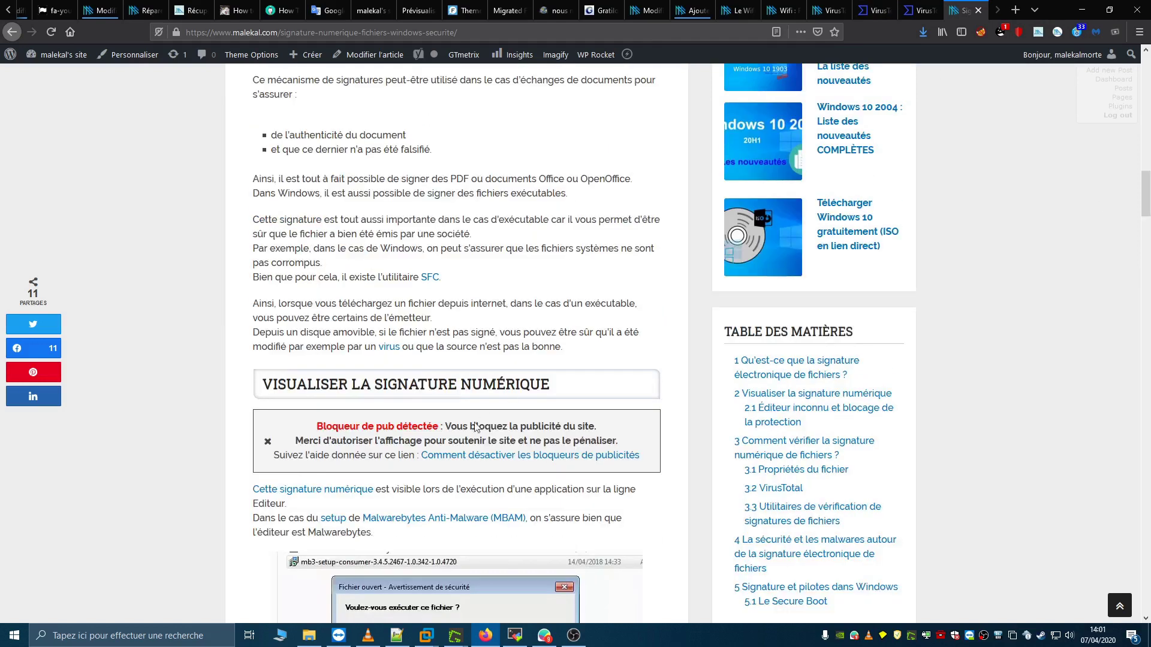
- Review the signers in the Avast installer's VirusTotal report, and open the sha1 signature details of avast_free_antivirus_setup_online.exe in its Windows properties
{"action": "left_click", "coordinate": [870, 9]}
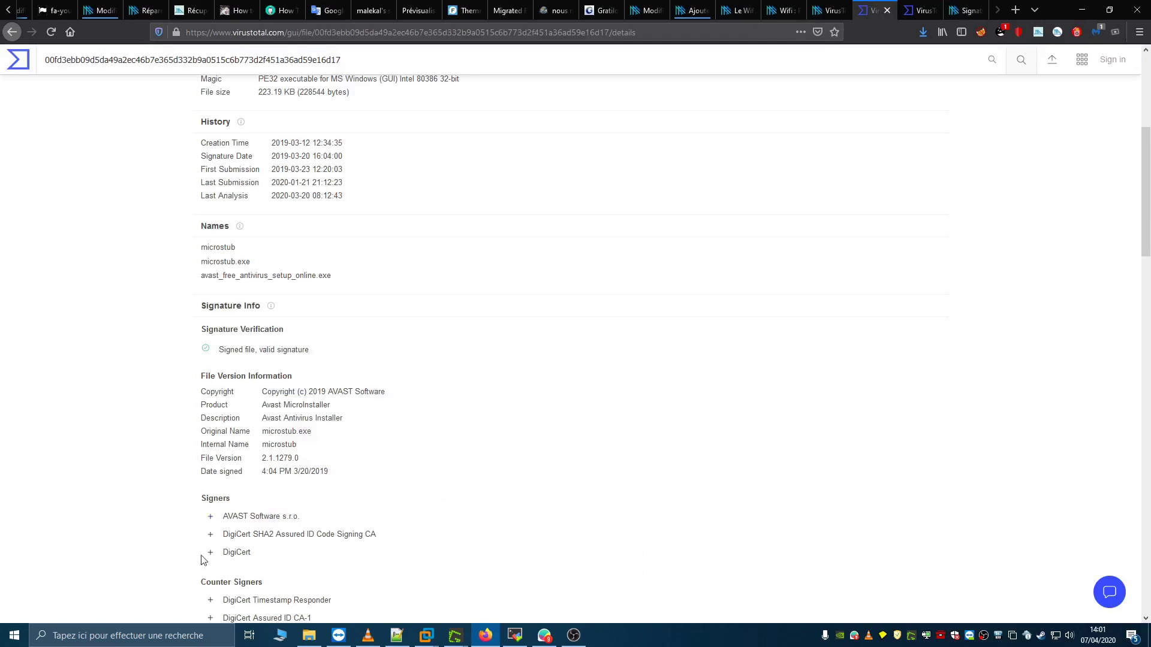
{"action": "scroll", "coordinate": [246, 504], "scroll_direction": "down", "scroll_amount": 4}
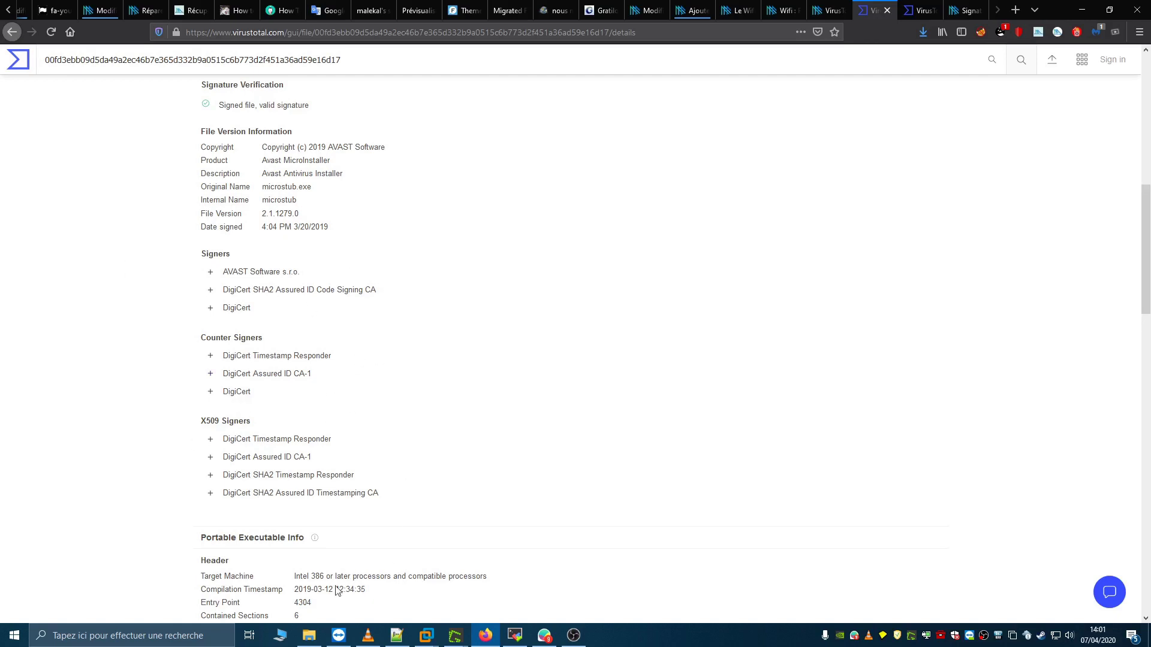
{"action": "left_click", "coordinate": [309, 635]}
{"action": "right_click", "coordinate": [157, 232]}
{"action": "left_click", "coordinate": [225, 532]}
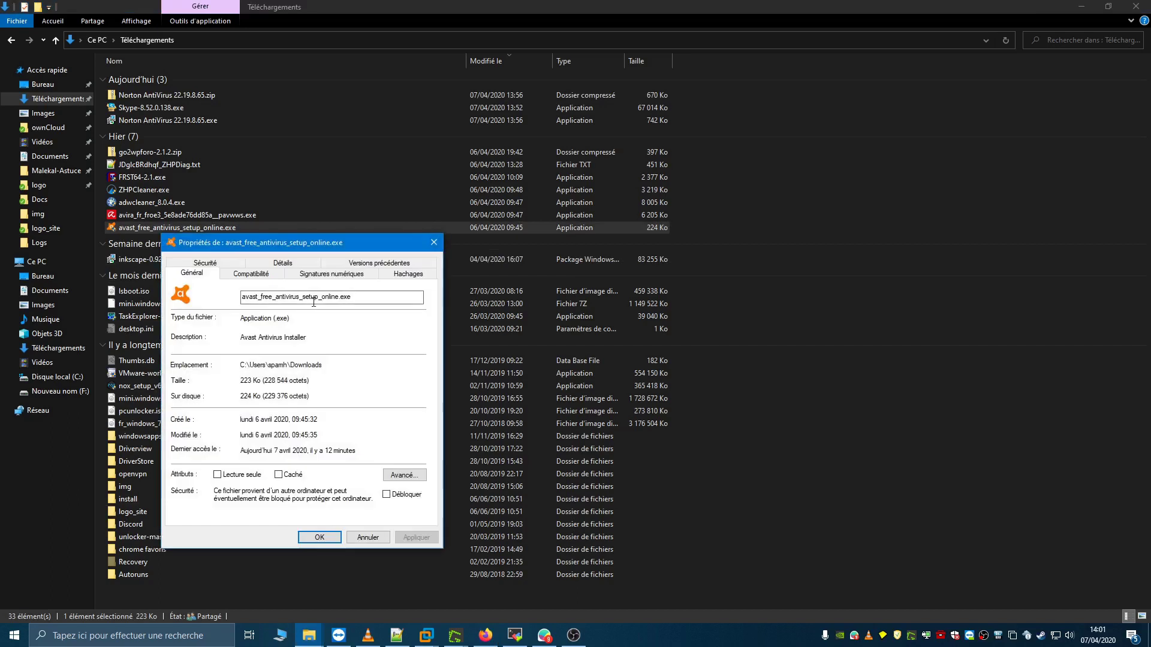
{"action": "left_click", "coordinate": [317, 277]}
{"action": "double_click", "coordinate": [244, 324]}
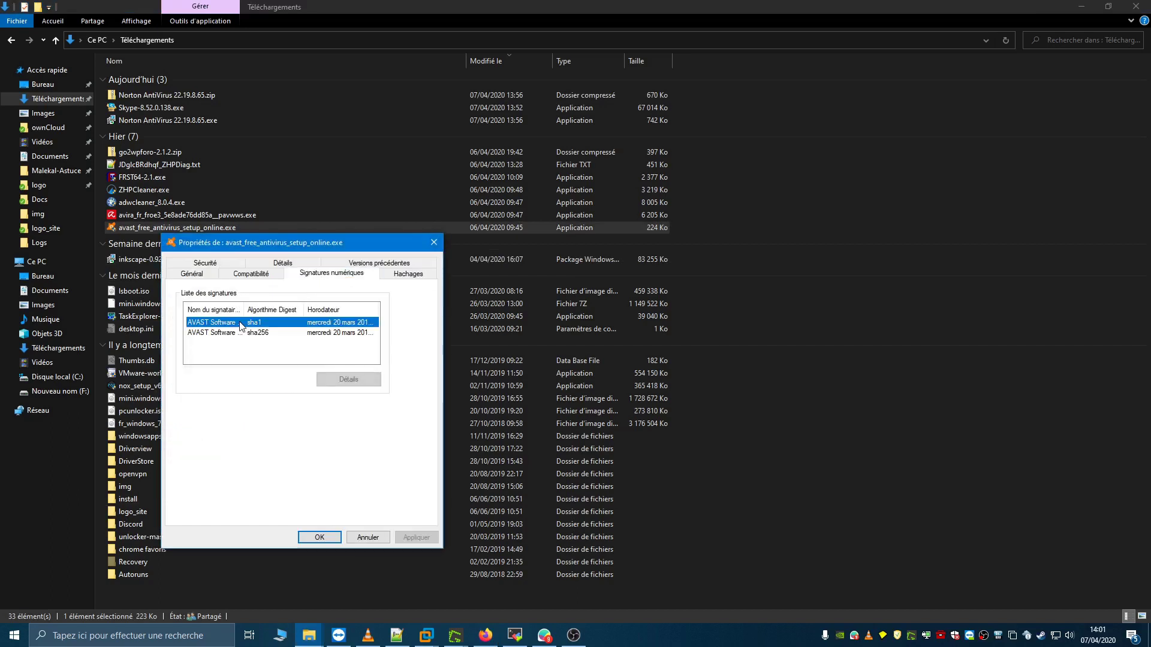
{"action": "left_click_drag", "start_coordinate": [313, 303], "coordinate": [508, 242]}
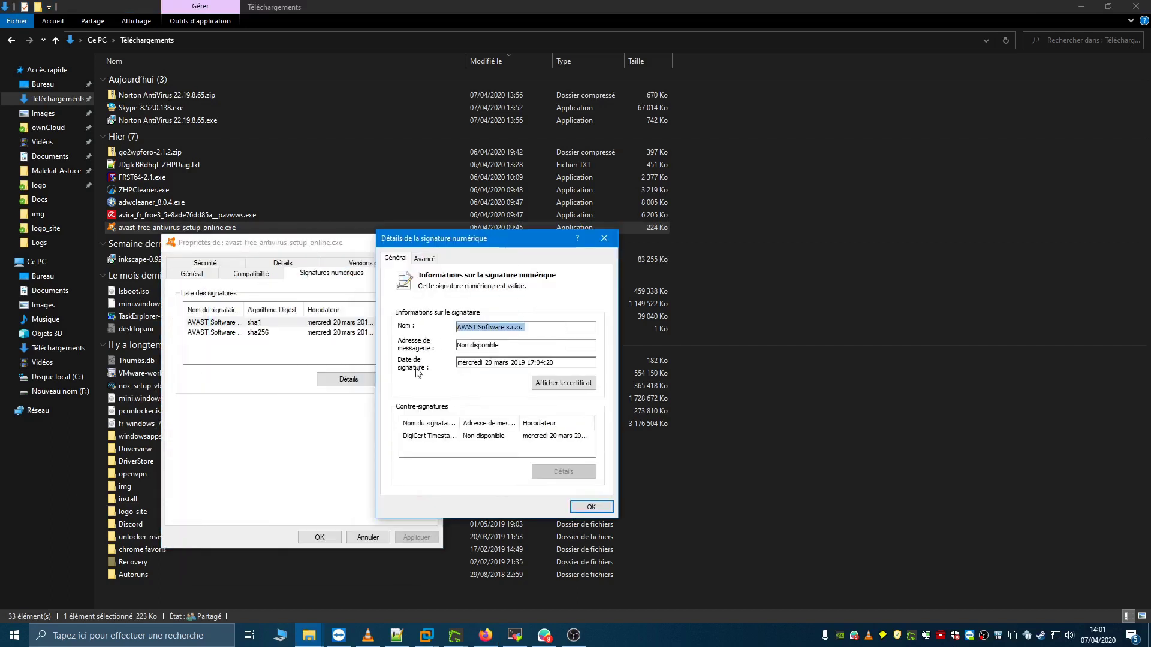
- View the certificate behind the AVAST Software signature, and close the signature details and file properties
{"action": "left_click", "coordinate": [567, 385]}
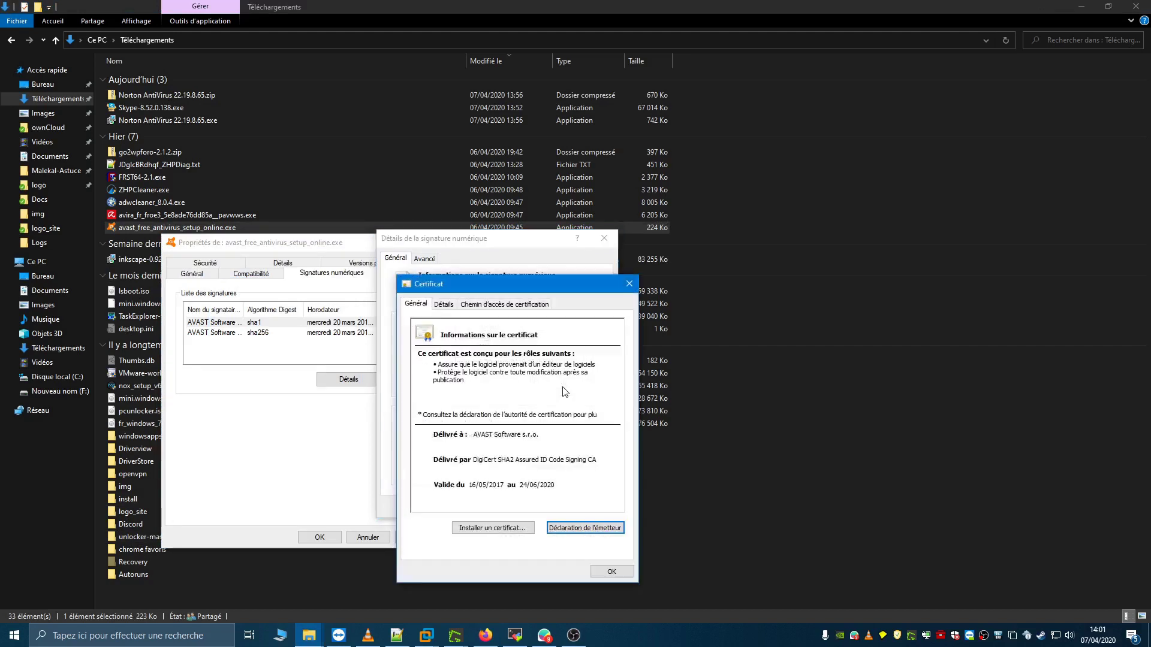
{"action": "left_click", "coordinate": [602, 572]}
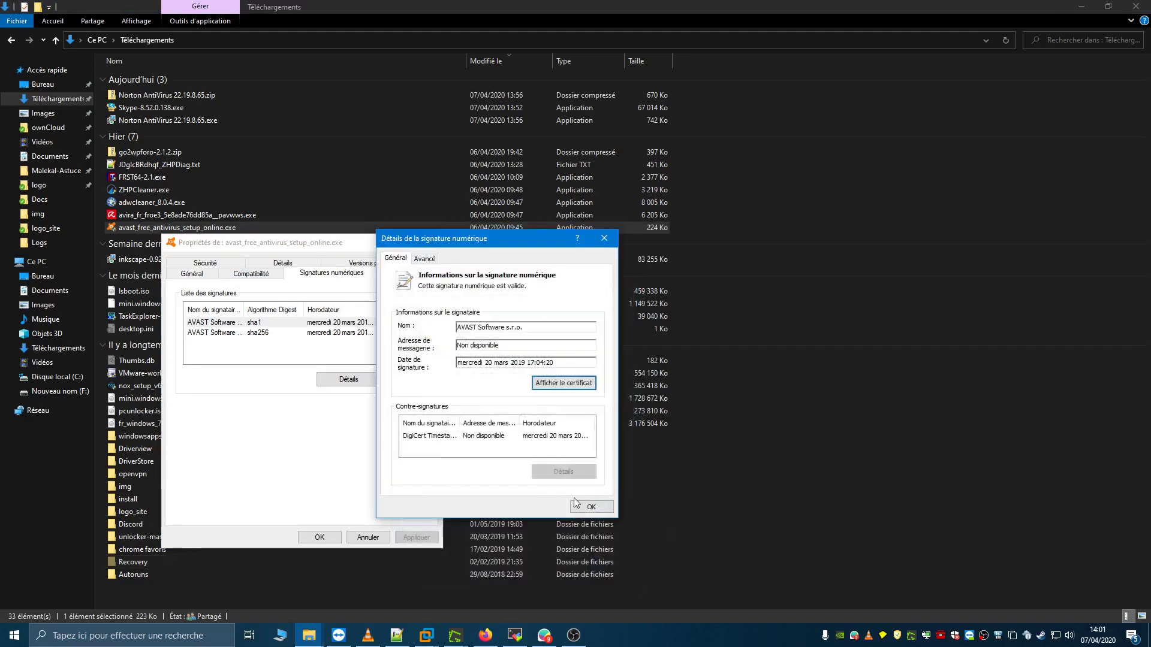
{"action": "left_click", "coordinate": [576, 505]}
{"action": "left_click", "coordinate": [320, 537]}
- Return to the Avast installer's VirusTotal report and examine its Portable Executable info, imports, contained resources and ExifTool file metadata
{"action": "left_click", "coordinate": [485, 636]}
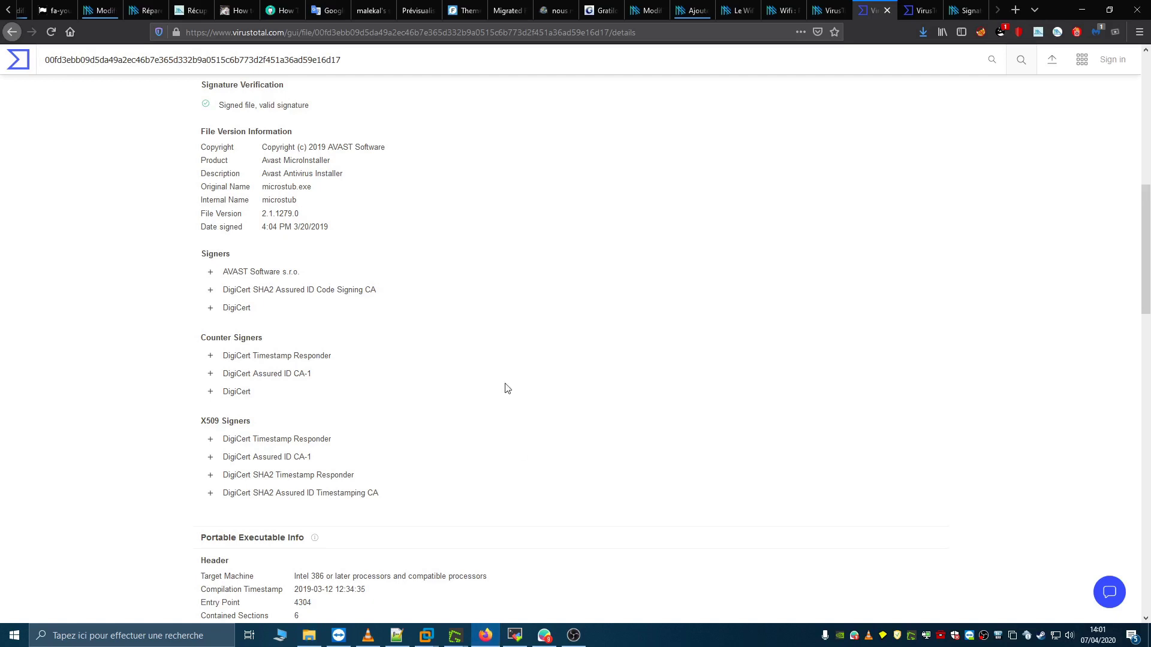
{"action": "scroll", "coordinate": [404, 552], "scroll_direction": "down", "scroll_amount": 4}
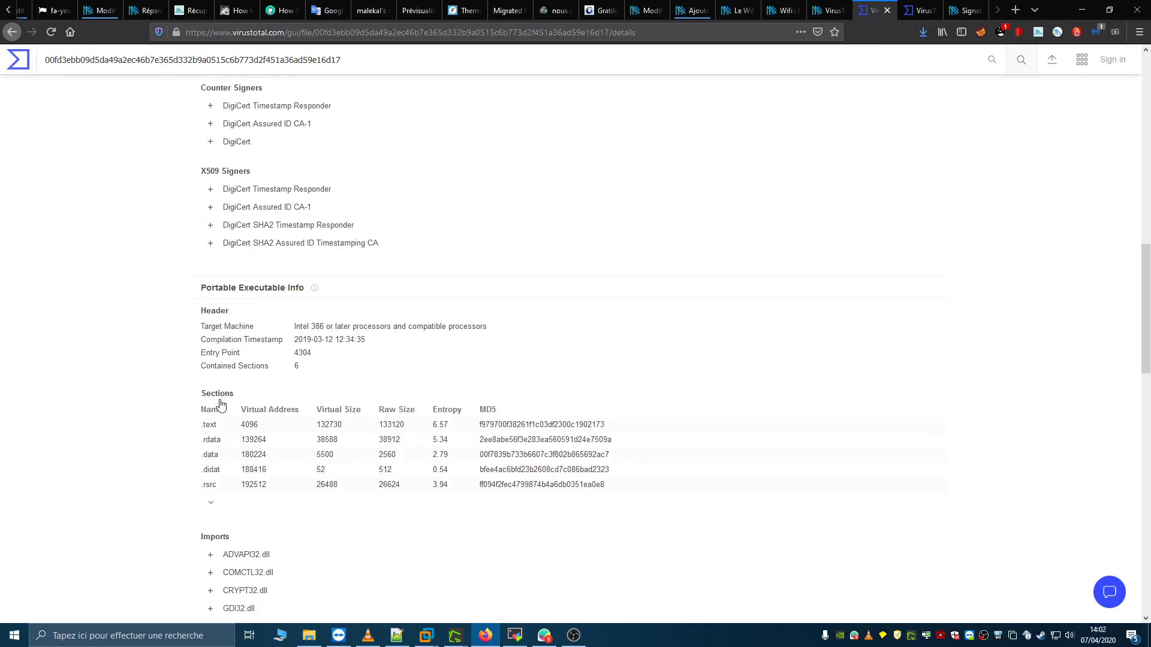
{"action": "scroll", "coordinate": [416, 478], "scroll_direction": "down", "scroll_amount": 4}
{"action": "scroll", "coordinate": [321, 528], "scroll_direction": "down", "scroll_amount": 3}
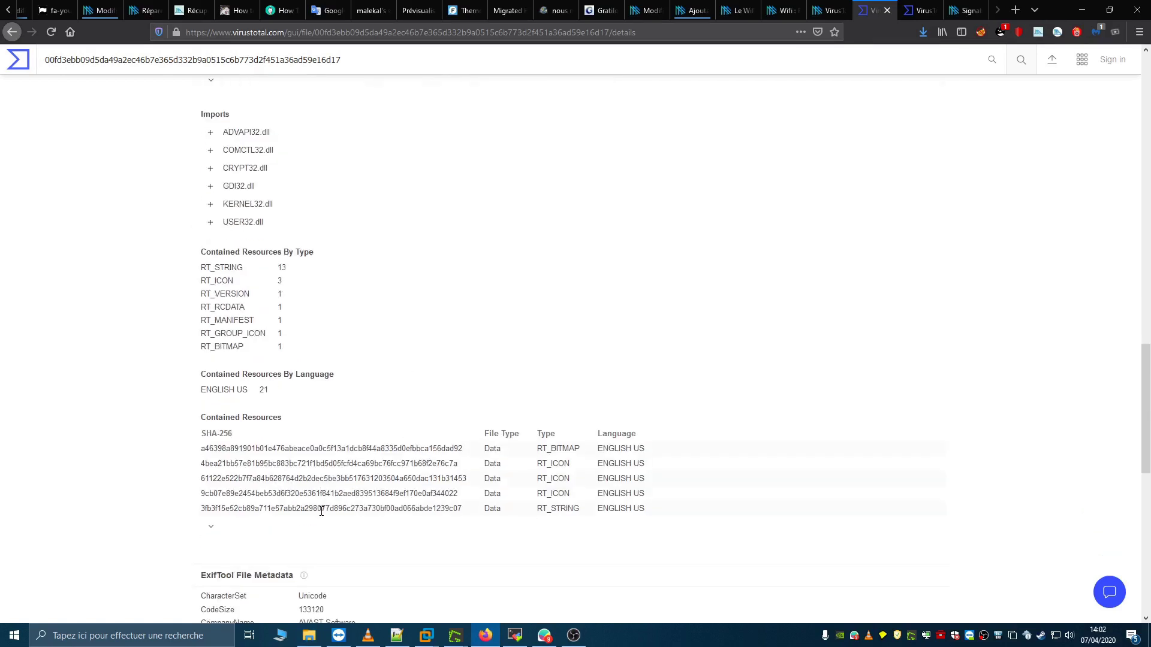
{"action": "scroll", "coordinate": [321, 511], "scroll_direction": "down", "scroll_amount": 5}
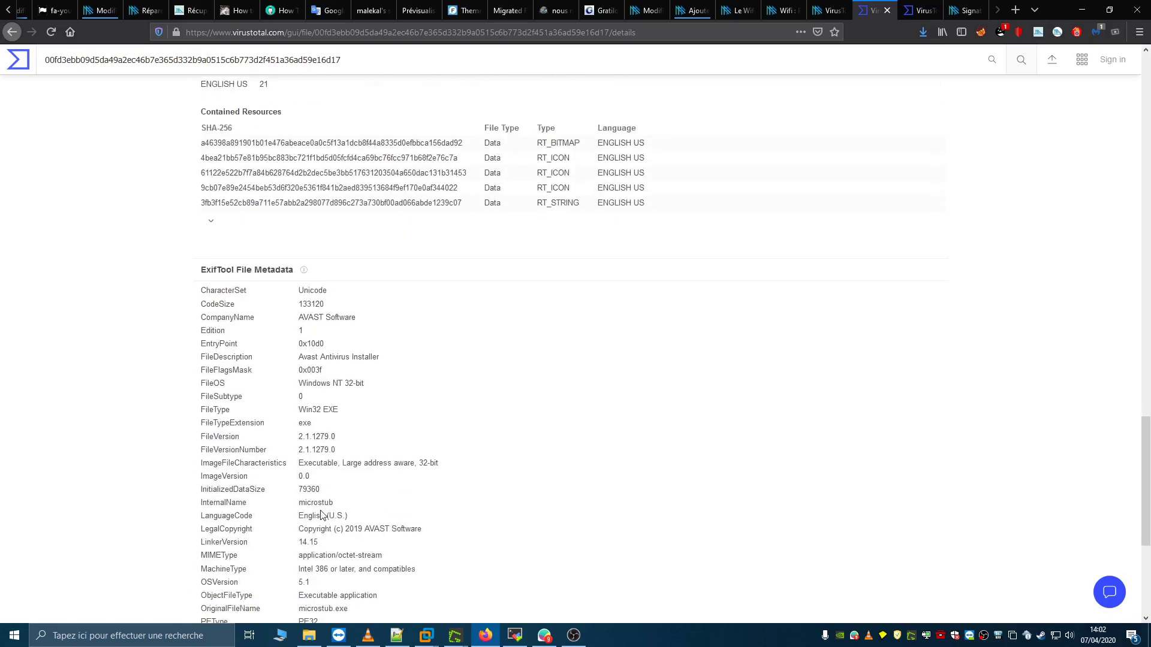
{"action": "scroll", "coordinate": [322, 516], "scroll_direction": "down", "scroll_amount": 1}
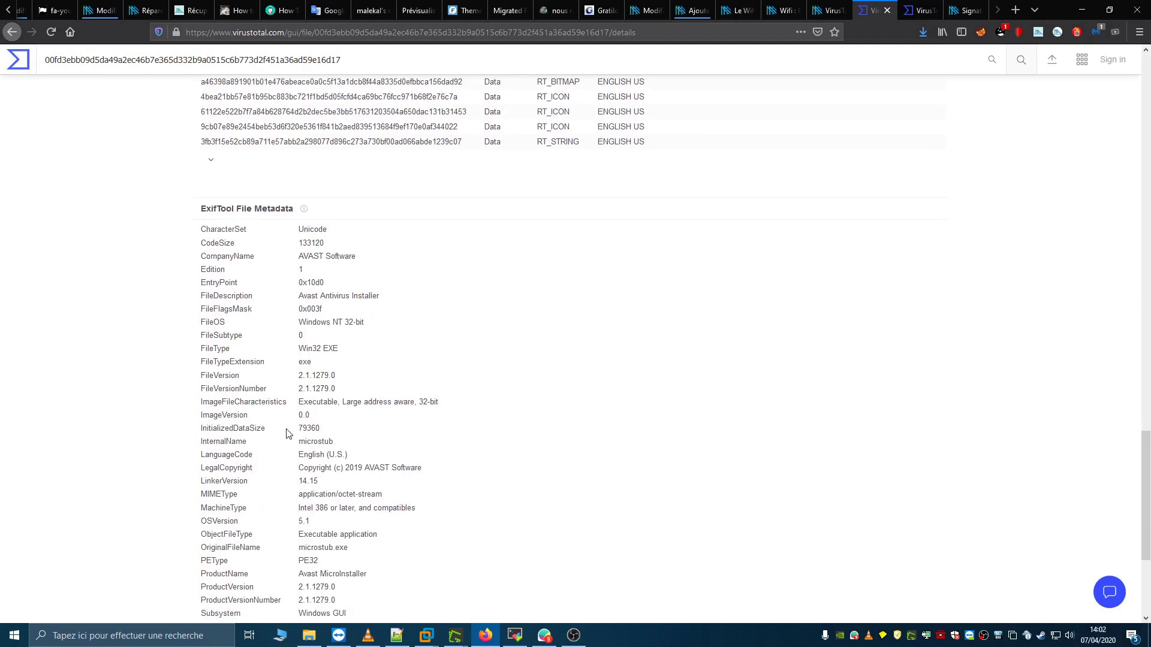
{"action": "scroll", "coordinate": [287, 429], "scroll_direction": "down", "scroll_amount": 3}
{"action": "scroll", "coordinate": [287, 430], "scroll_direction": "up", "scroll_amount": 2}
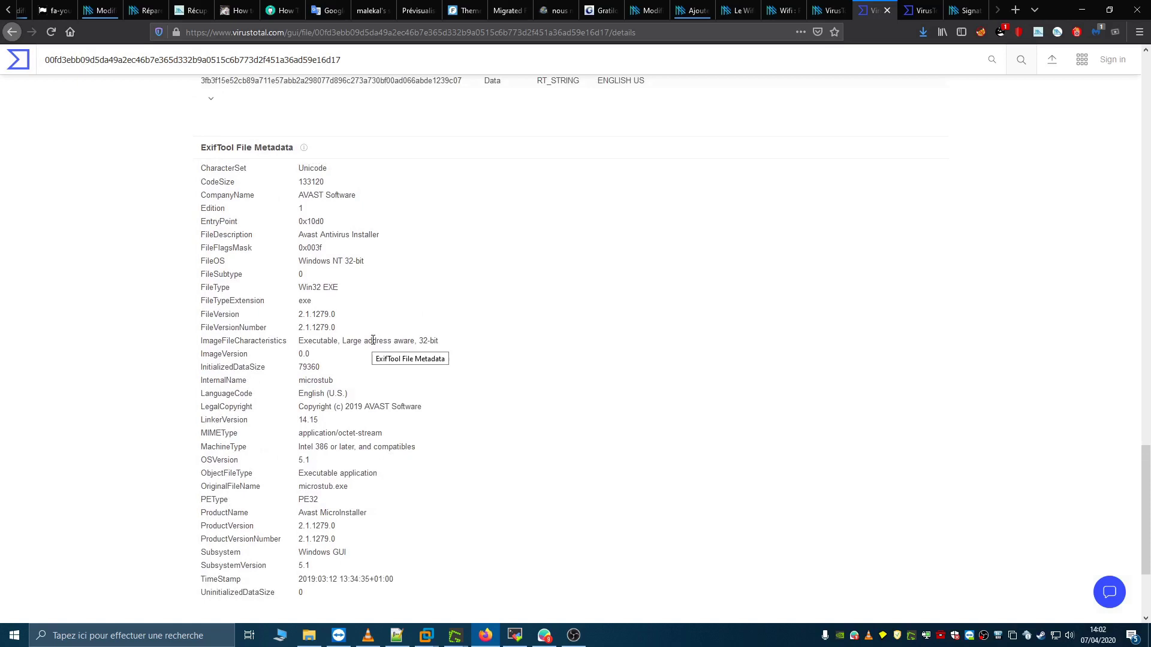
- Check the version, product and copyright details of avast_free_antivirus_setup_online.exe in its Windows file properties, and close them without changes
{"action": "left_click", "coordinate": [310, 639]}
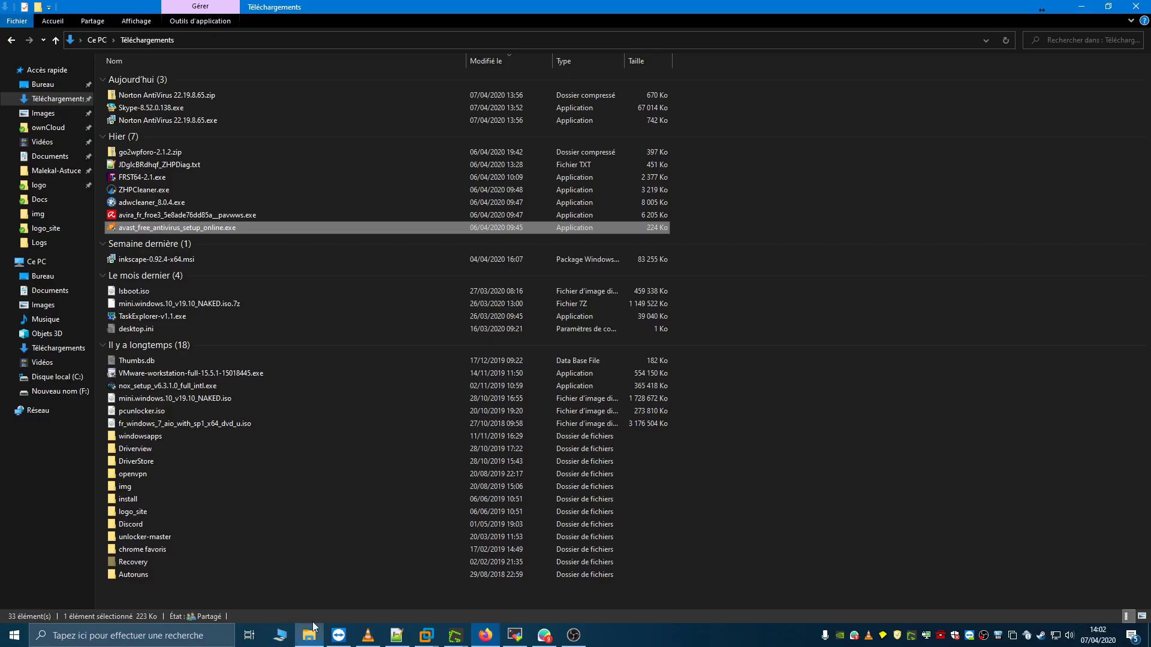
{"action": "right_click", "coordinate": [158, 226]}
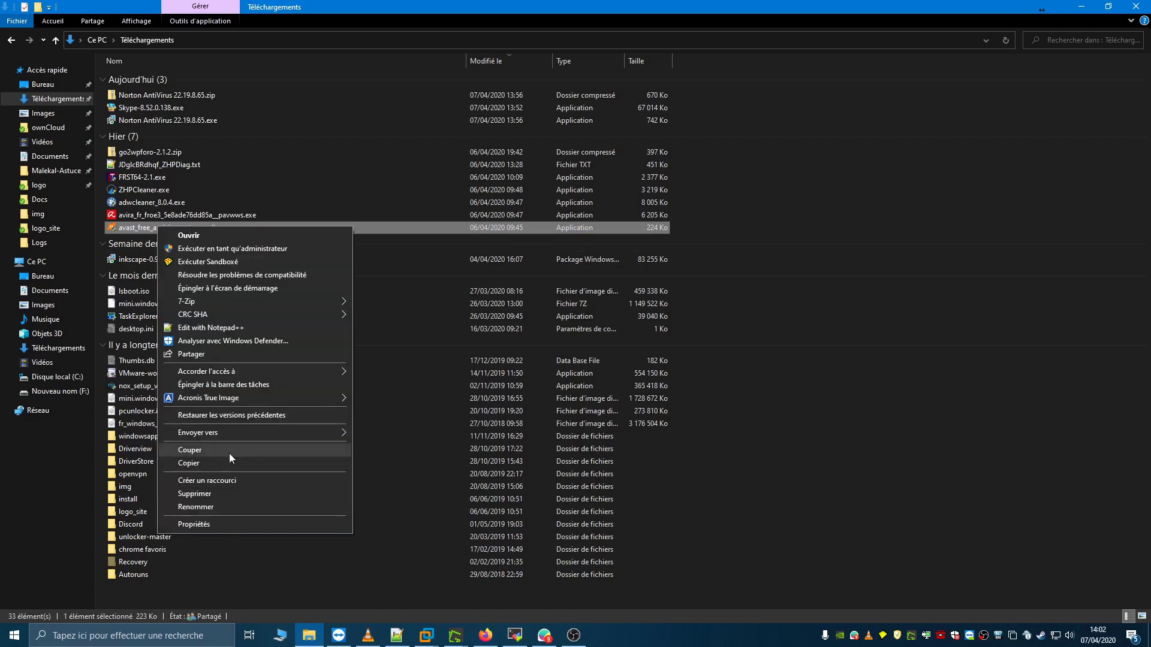
{"action": "left_click", "coordinate": [227, 523]}
{"action": "left_click", "coordinate": [276, 255]}
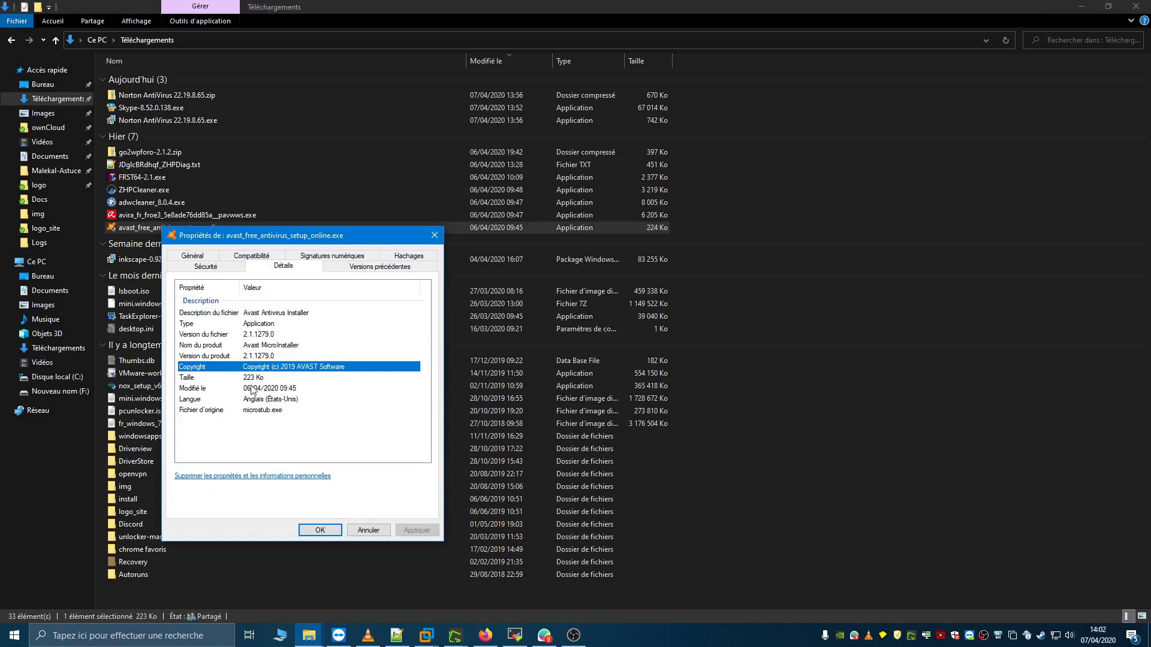
{"action": "left_click", "coordinate": [368, 530]}
- Switch to the Norton AntiVirus 22.19.8.65.exe report on VirusTotal and examine its ExifTool file metadata
{"action": "left_click", "coordinate": [485, 635]}
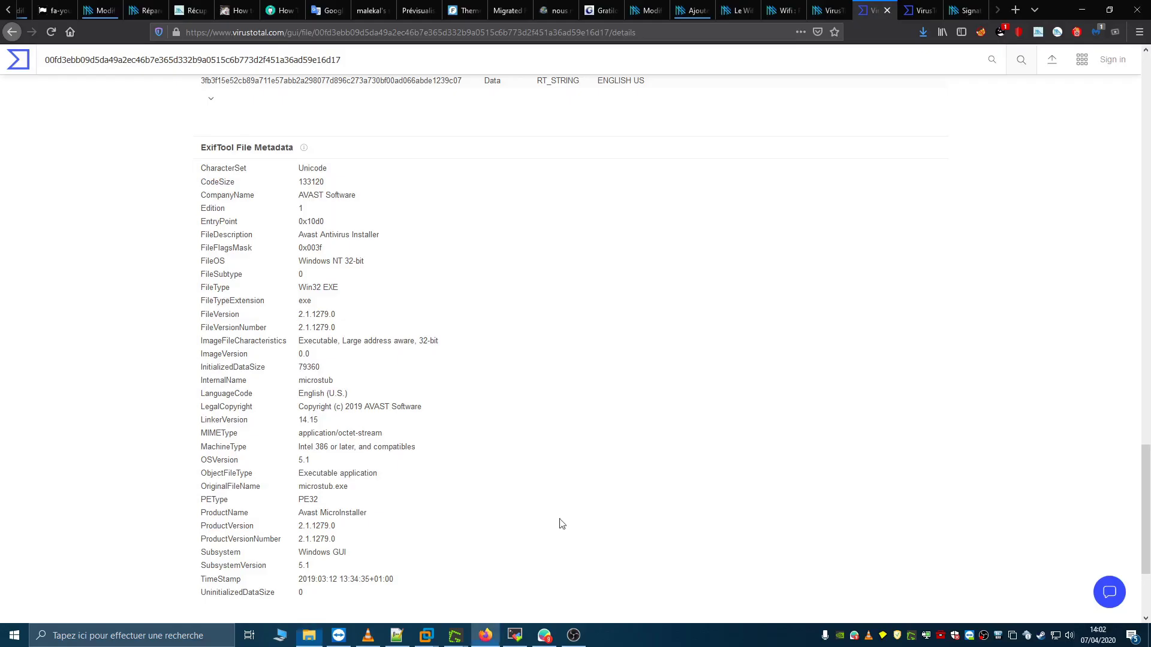
{"action": "left_click", "coordinate": [929, 8]}
{"action": "scroll", "coordinate": [319, 430], "scroll_direction": "down", "scroll_amount": 8}
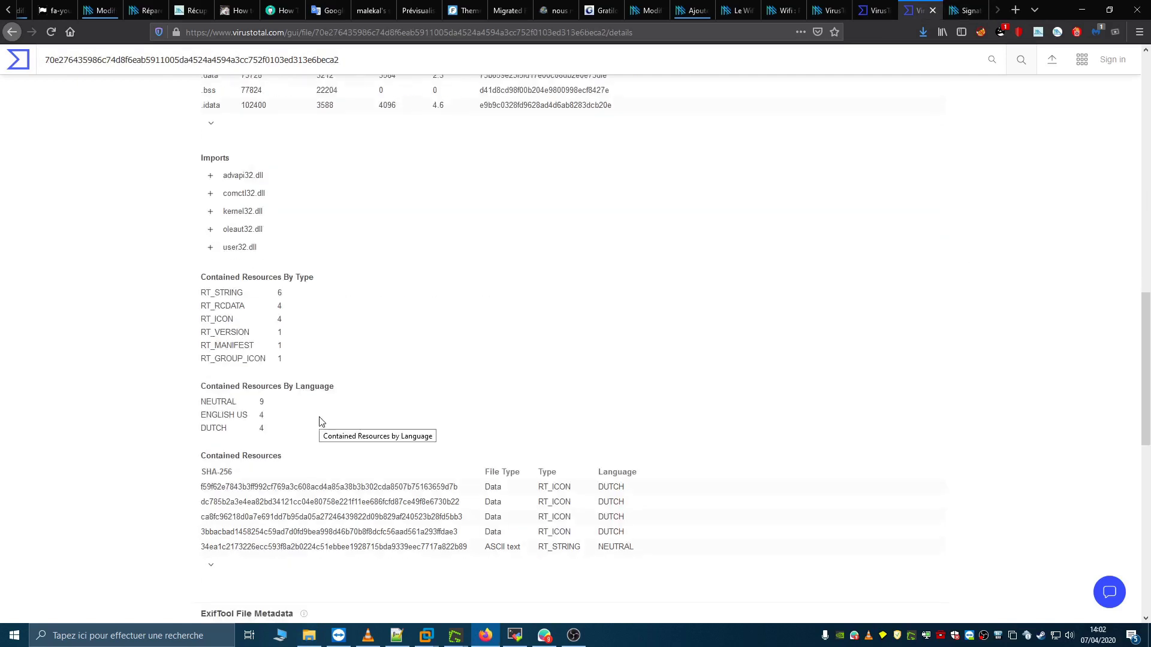
{"action": "scroll", "coordinate": [320, 422], "scroll_direction": "down", "scroll_amount": 7}
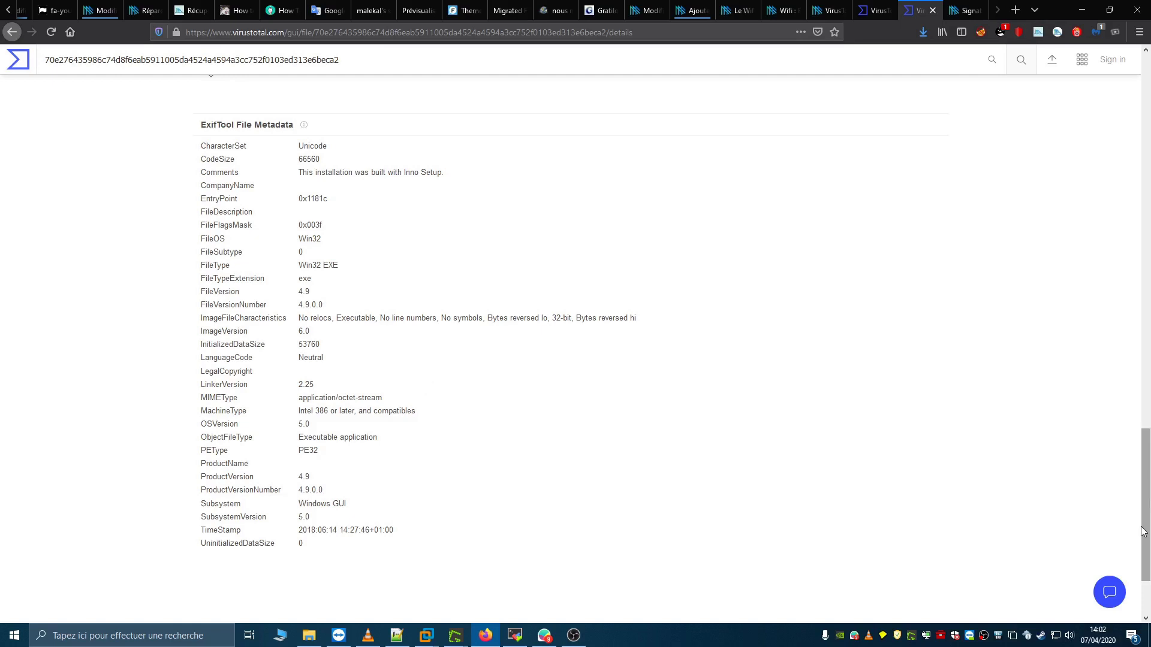
- Show the behavior report of Norton AntiVirus 22.19.8.65.exe and check its network communication, highlighting the IP traffic address
{"action": "scroll", "coordinate": [1147, 492], "scroll_direction": "up", "scroll_amount": 1}
{"action": "scroll", "coordinate": [1147, 491], "scroll_direction": "up", "scroll_amount": 20}
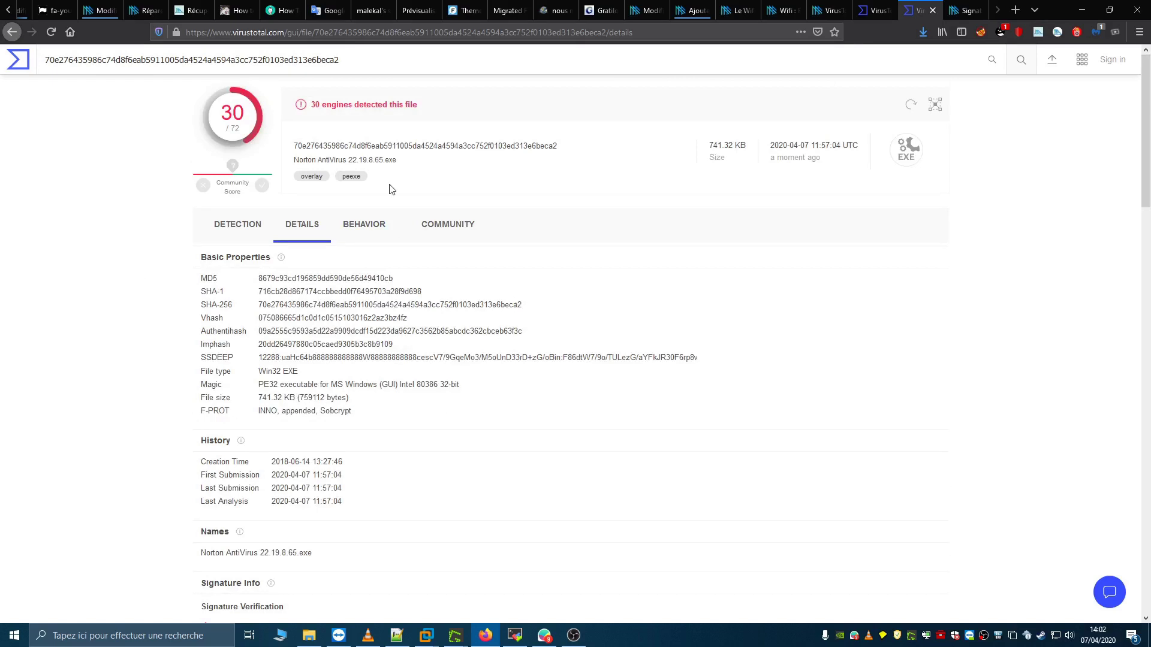
{"action": "left_click", "coordinate": [356, 223]}
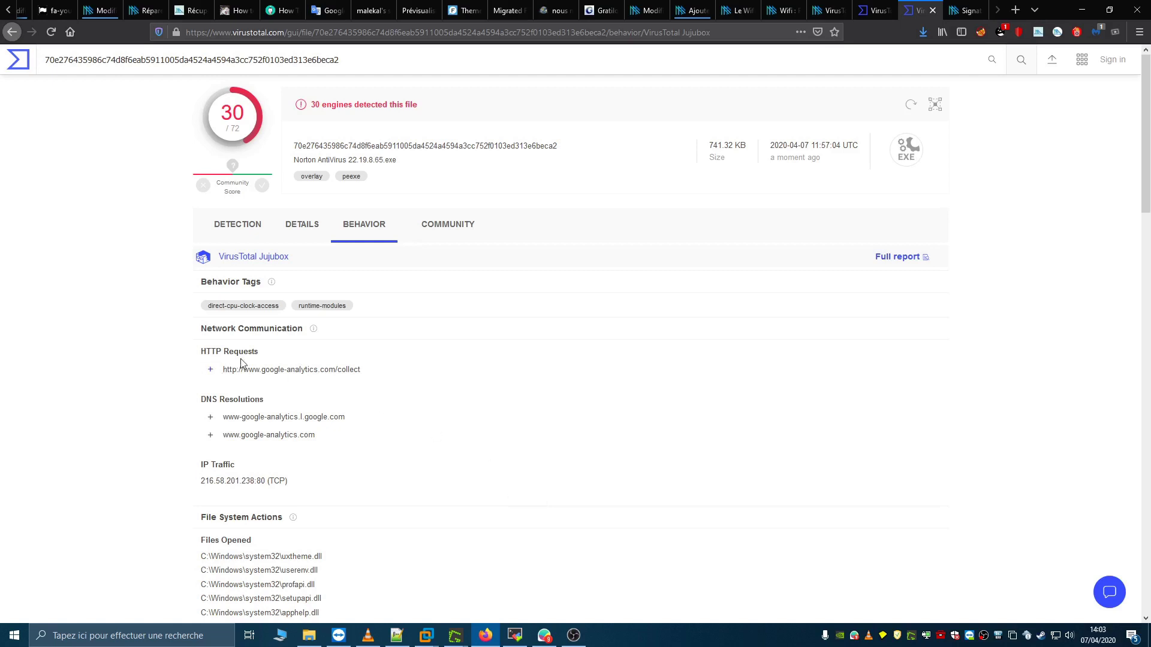
{"action": "double_click", "coordinate": [219, 480]}
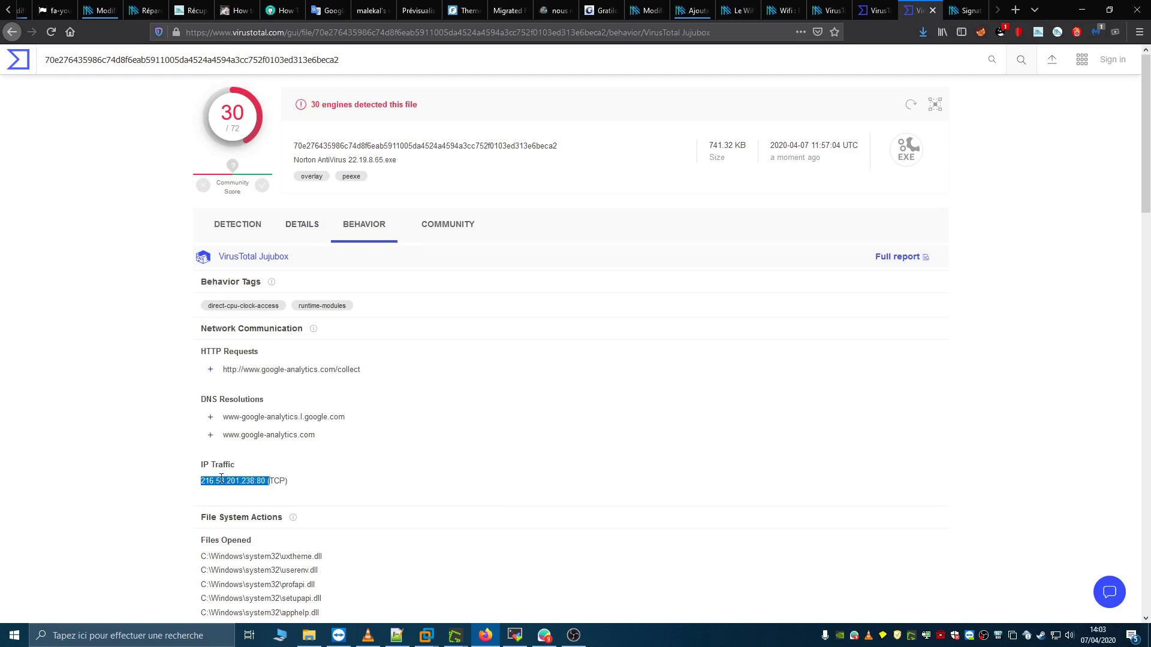
- Review the Norton file's file system actions and highlight the two paths under Files Written
{"action": "scroll", "coordinate": [271, 483], "scroll_direction": "down", "scroll_amount": 5}
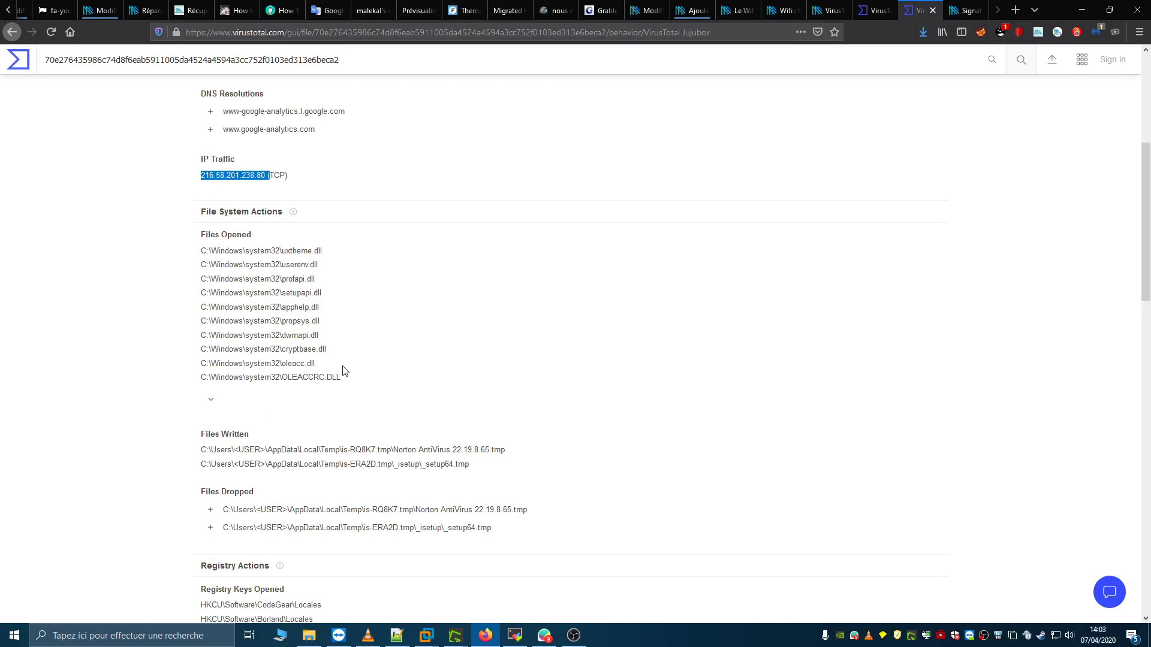
{"action": "scroll", "coordinate": [345, 372], "scroll_direction": "down", "scroll_amount": 2}
{"action": "left_click_drag", "start_coordinate": [208, 327], "coordinate": [499, 345]}
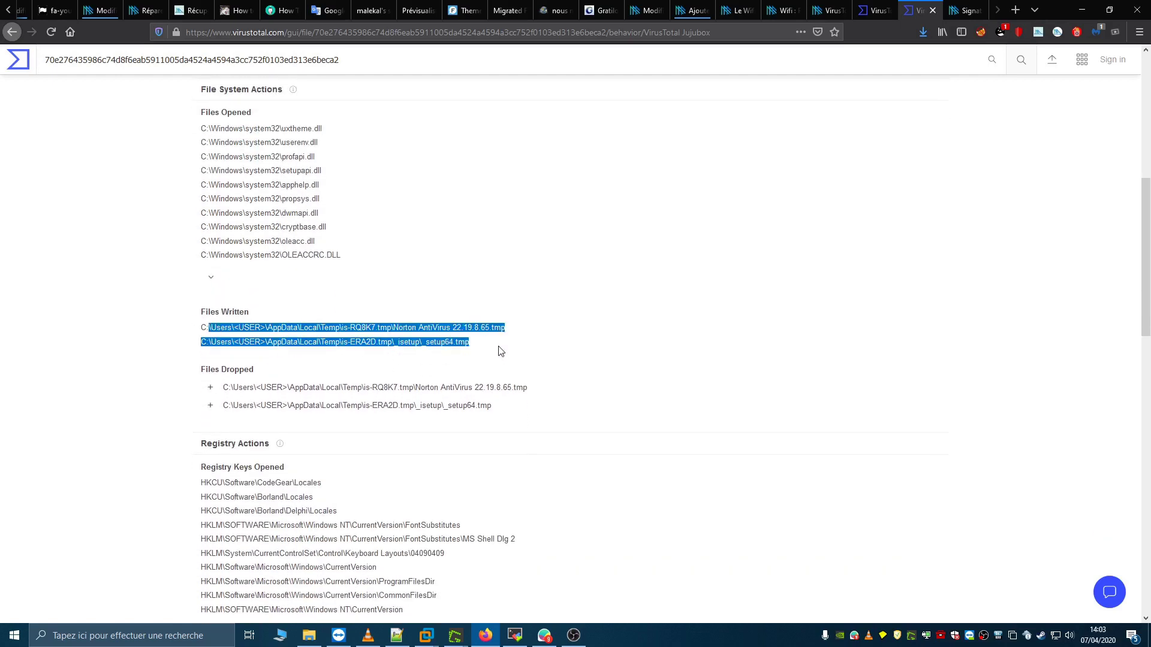
- Examine the Norton file's registry actions, created processes, mutexes, loaded modules and highlighted actions
{"action": "scroll", "coordinate": [382, 443], "scroll_direction": "down", "scroll_amount": 4}
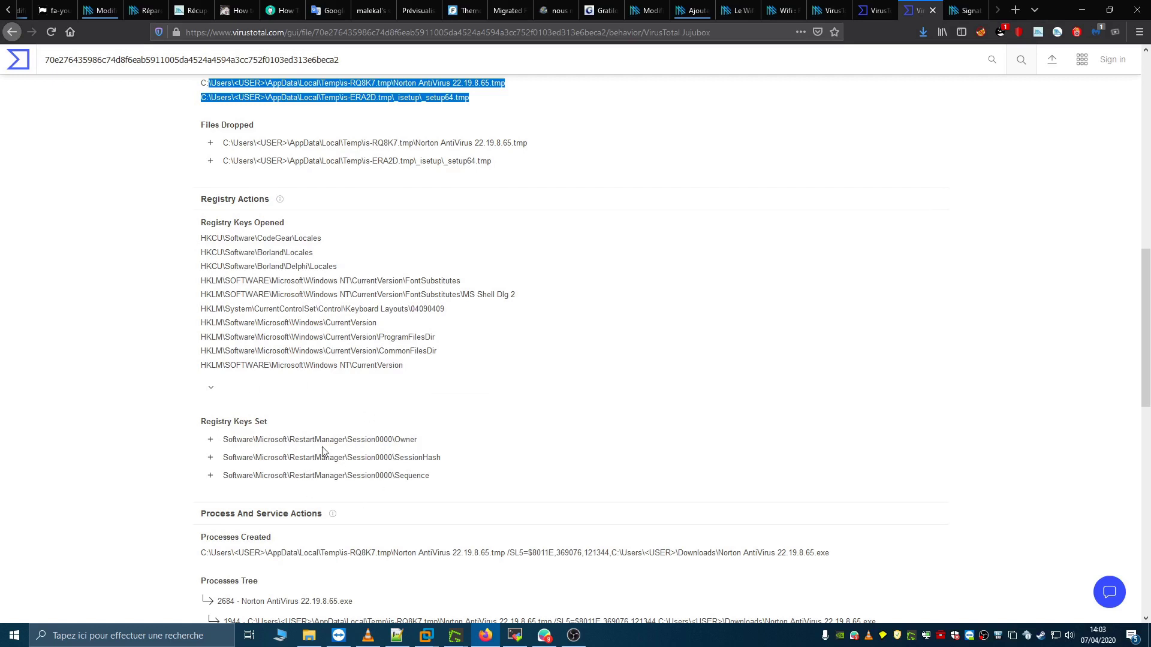
{"action": "scroll", "coordinate": [353, 444], "scroll_direction": "down", "scroll_amount": 3}
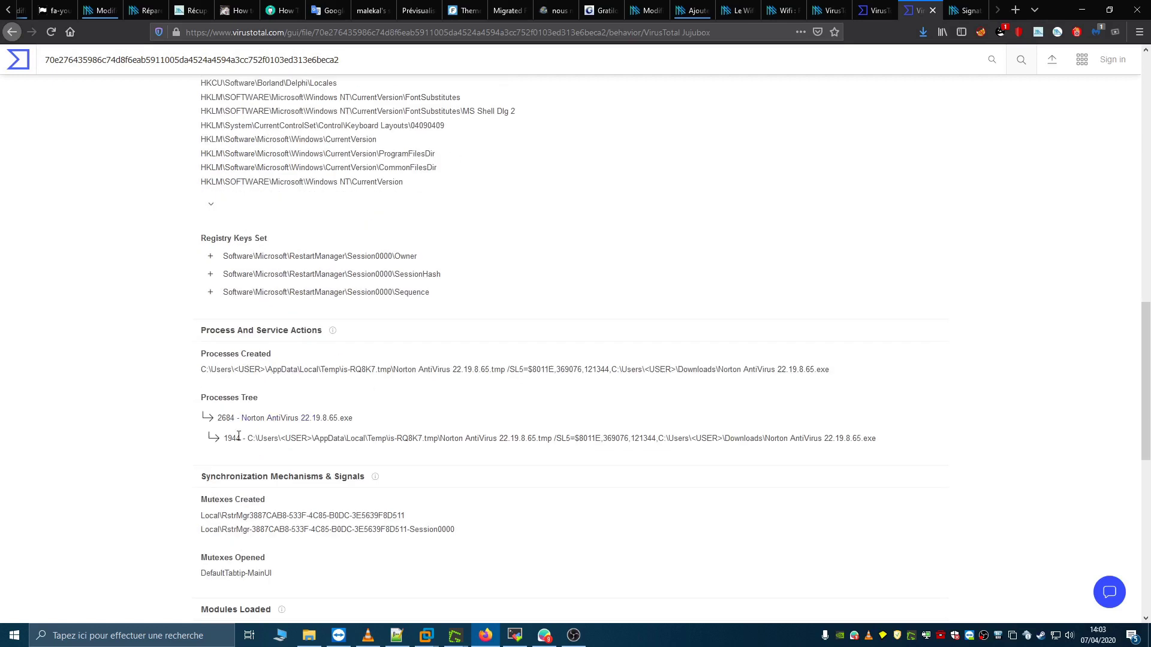
{"action": "scroll", "coordinate": [403, 435], "scroll_direction": "down", "scroll_amount": 5}
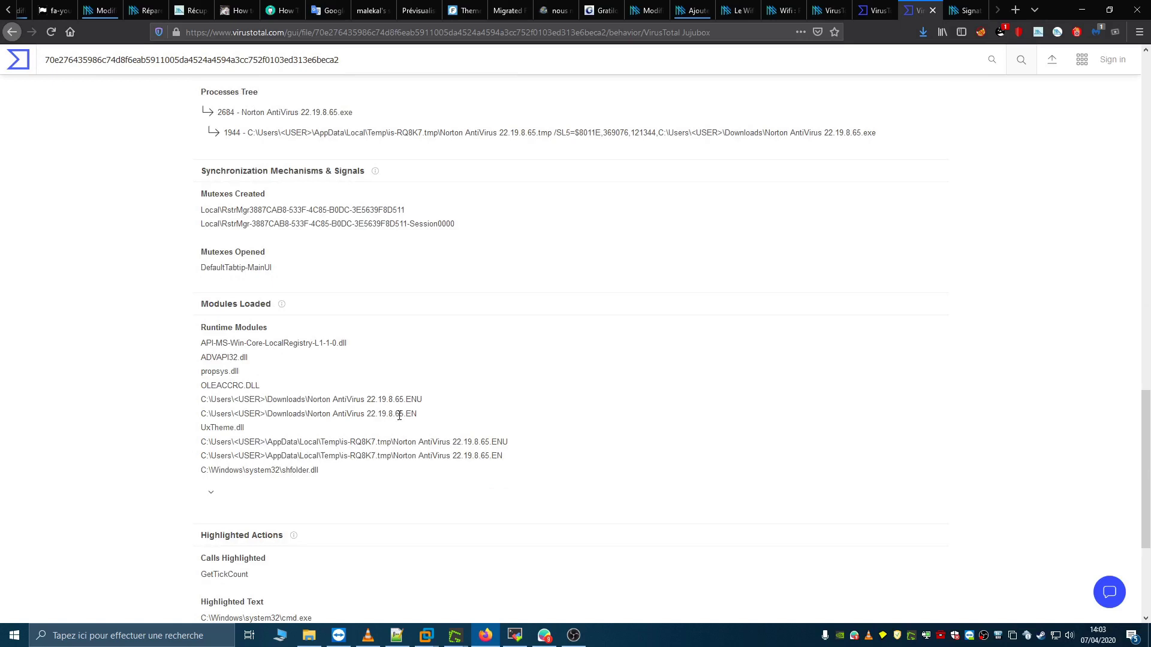
{"action": "scroll", "coordinate": [401, 420], "scroll_direction": "down", "scroll_amount": 4}
- Return to the Avast installer's VirusTotal report and check the network communication in its behavior report
{"action": "left_click", "coordinate": [874, 10]}
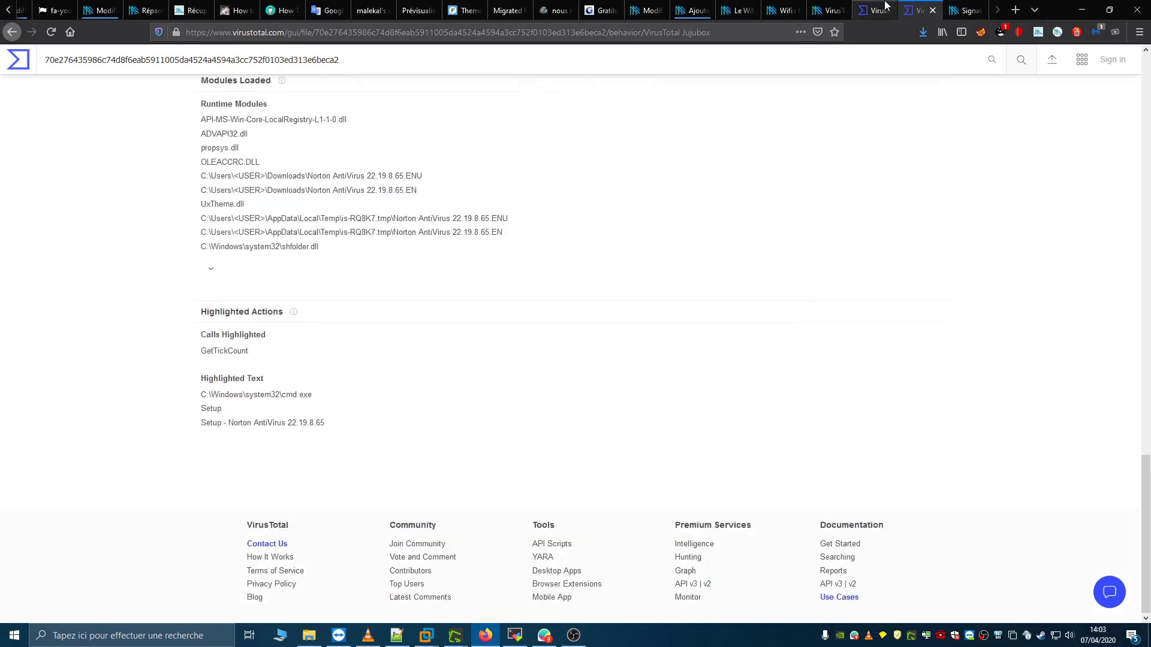
{"action": "scroll", "coordinate": [346, 389], "scroll_direction": "up", "scroll_amount": 15}
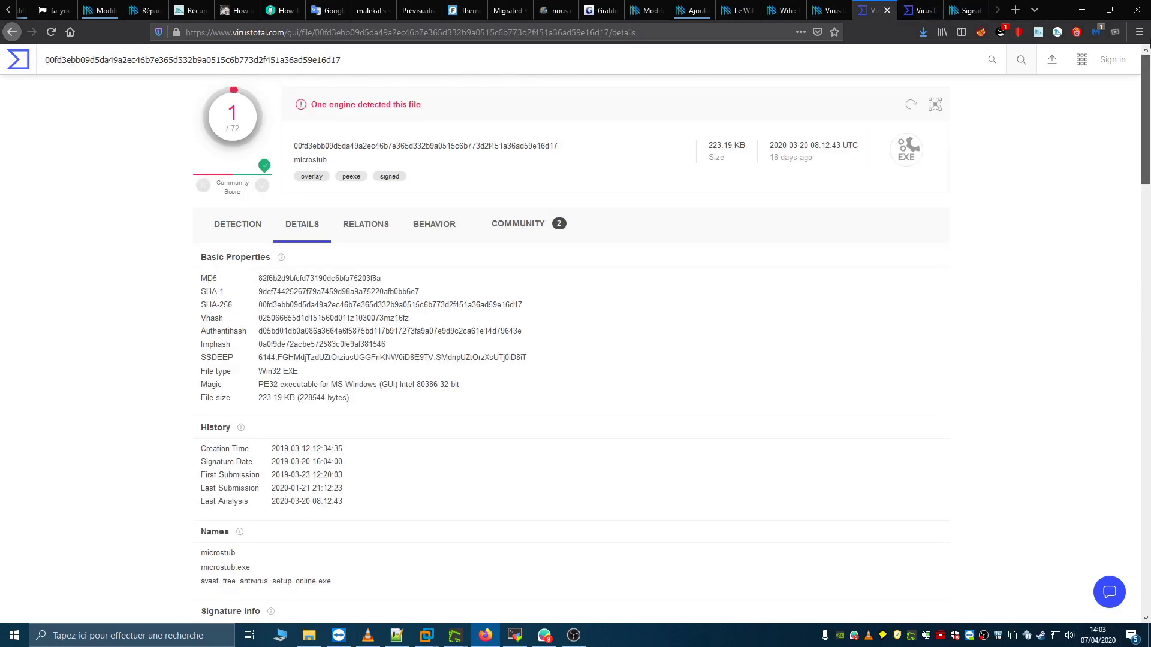
{"action": "left_click", "coordinate": [381, 226]}
{"action": "left_click", "coordinate": [415, 225]}
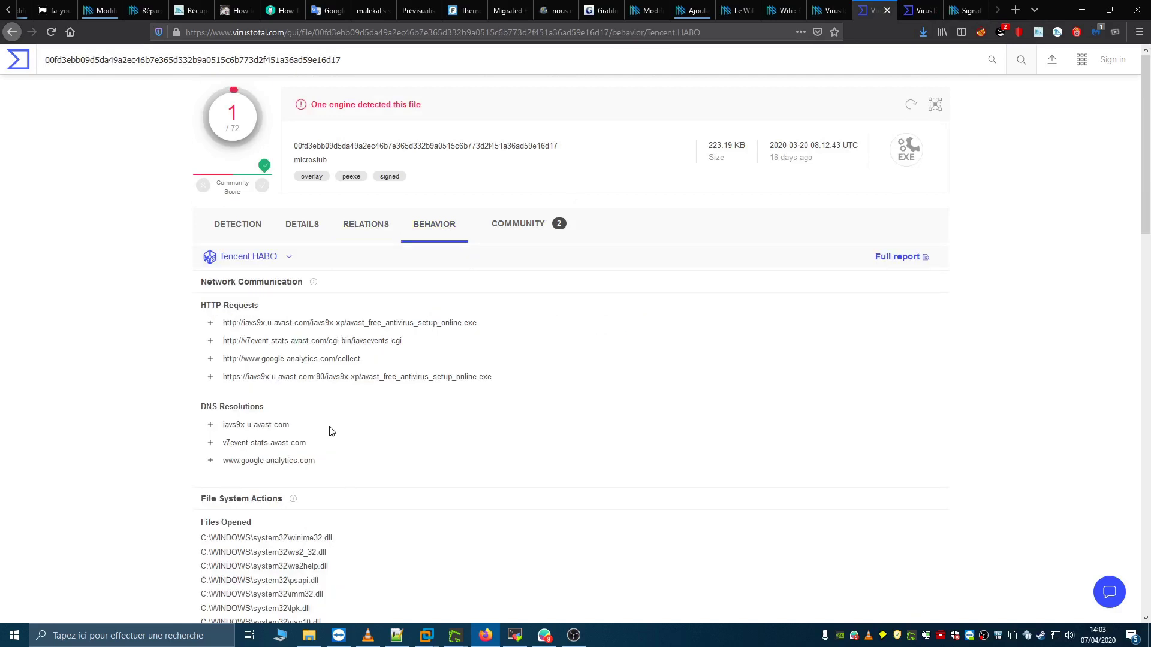
{"action": "left_click_drag", "start_coordinate": [220, 327], "coordinate": [479, 324]}
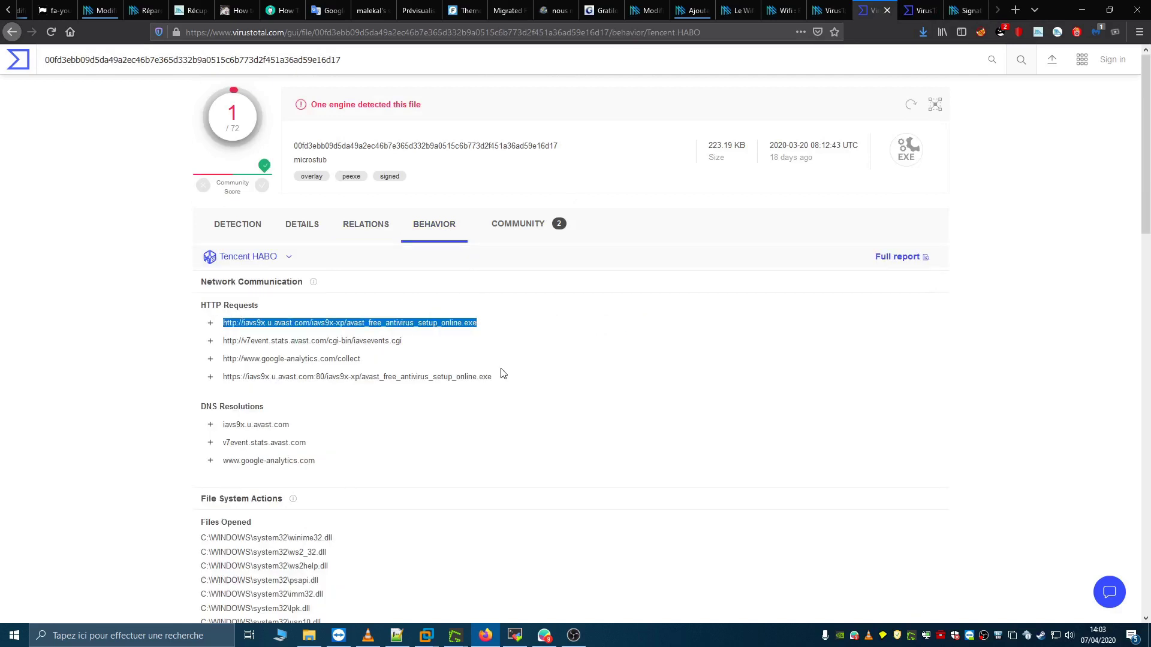
{"action": "left_click", "coordinate": [447, 377]}
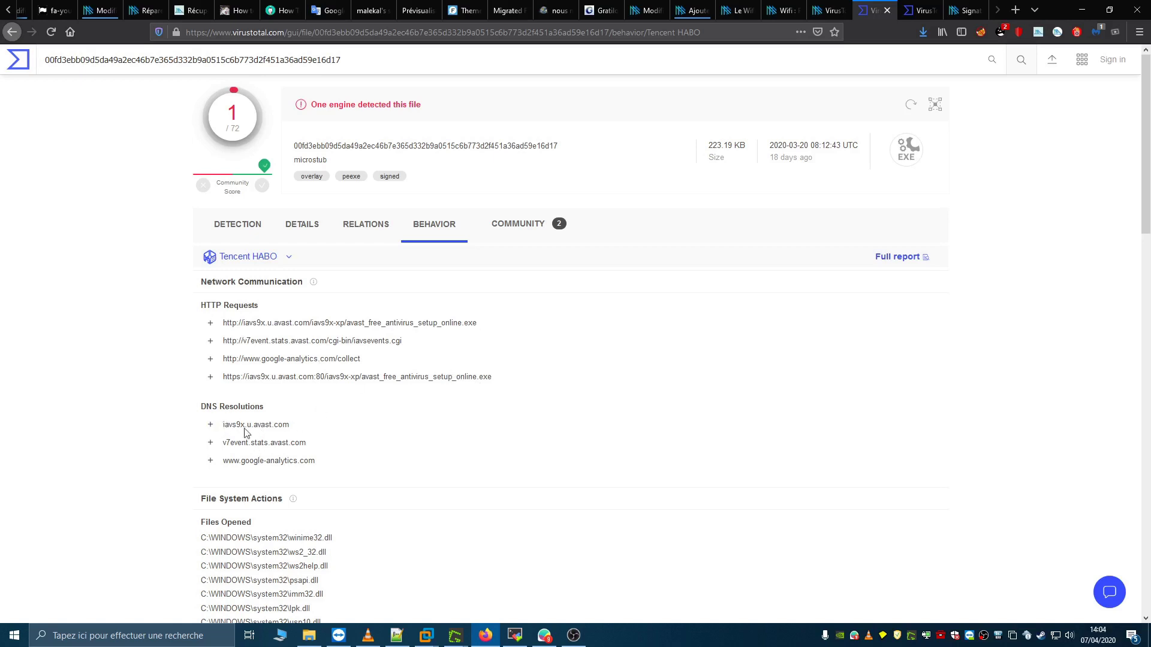
{"action": "triple_click", "coordinate": [329, 463]}
{"action": "left_click", "coordinate": [364, 455]}
- Review the Avast installer's file system actions, registry actions, mutexes and loaded modules in the behavior report
{"action": "scroll", "coordinate": [364, 454], "scroll_direction": "down", "scroll_amount": 8}
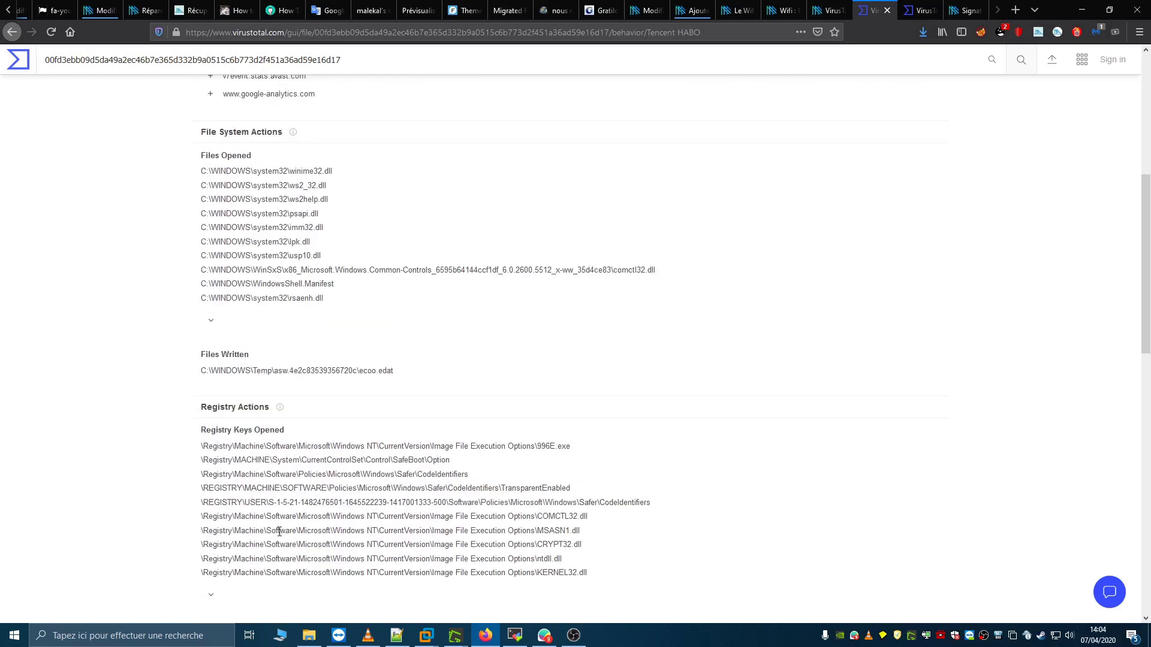
{"action": "scroll", "coordinate": [281, 521], "scroll_direction": "down", "scroll_amount": 4}
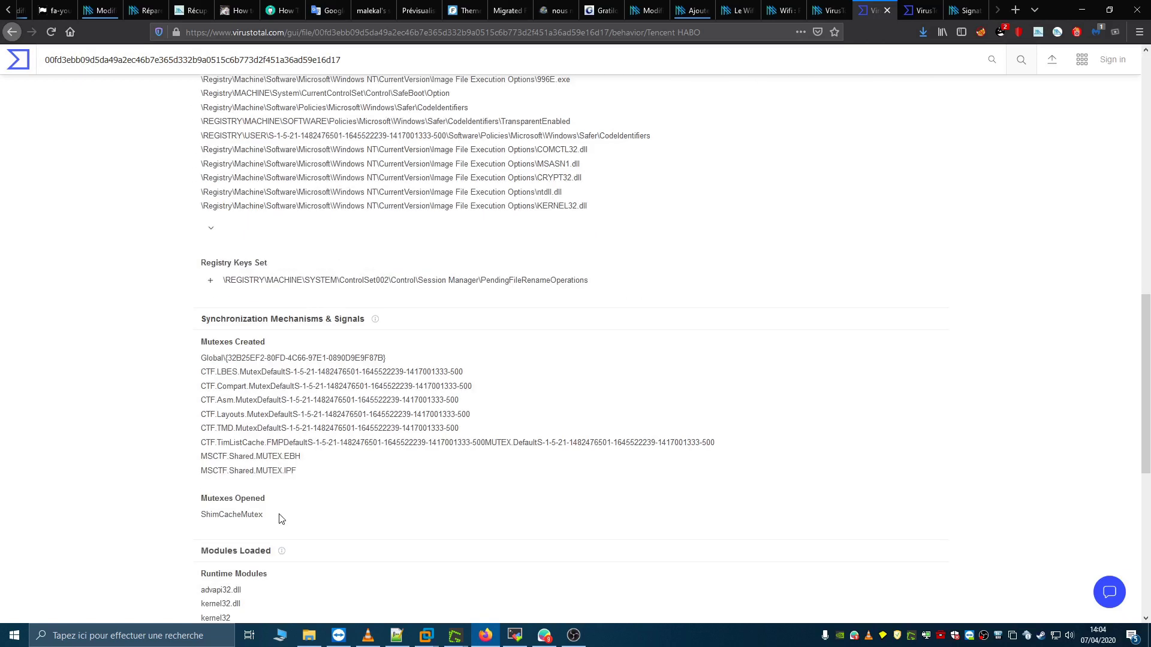
{"action": "scroll", "coordinate": [282, 517], "scroll_direction": "down", "scroll_amount": 2}
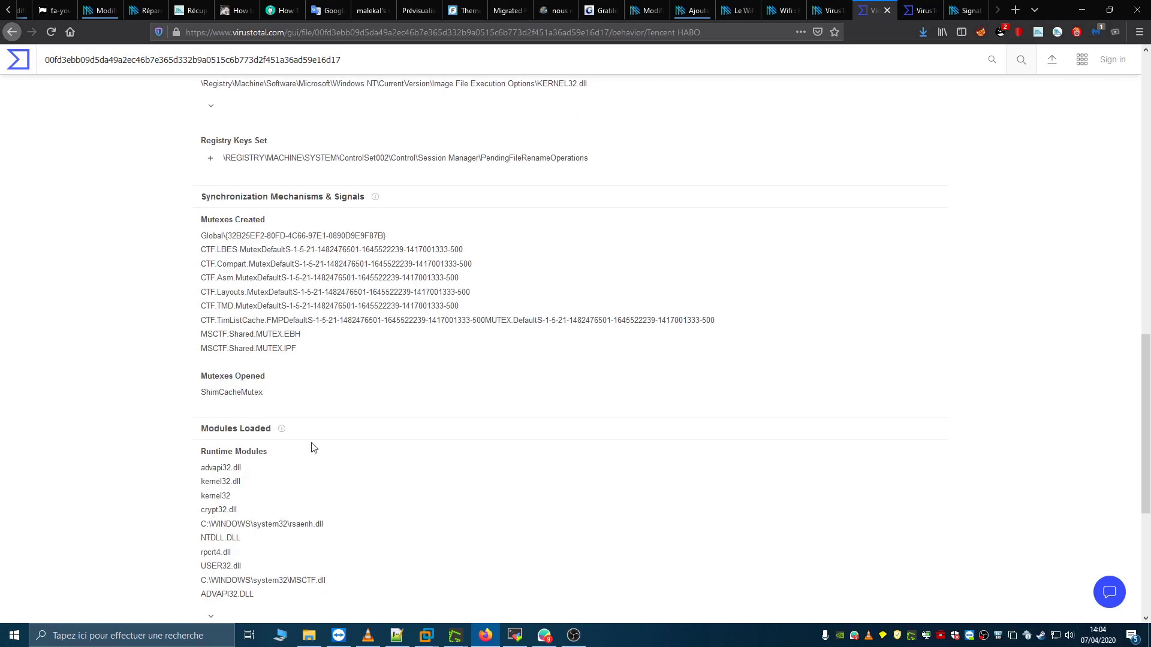
{"action": "scroll", "coordinate": [308, 468], "scroll_direction": "down", "scroll_amount": 5}
{"action": "scroll", "coordinate": [304, 493], "scroll_direction": "up", "scroll_amount": 20}
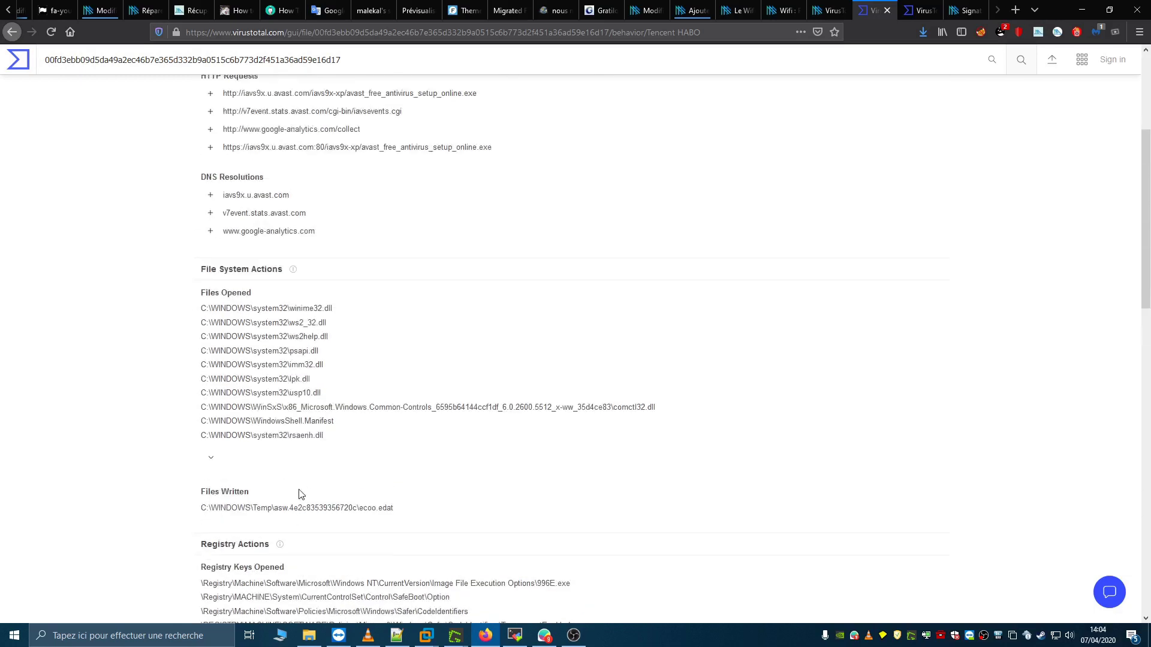
- Return to the Norton AntiVirus 22.19.8.65.exe report and re-examine its network, file system, registry and process actions for comparison
{"action": "left_click", "coordinate": [917, 11]}
{"action": "scroll", "coordinate": [917, 11], "scroll_direction": "up", "scroll_amount": 5}
{"action": "left_click_drag", "start_coordinate": [1148, 521], "coordinate": [1148, 116]}
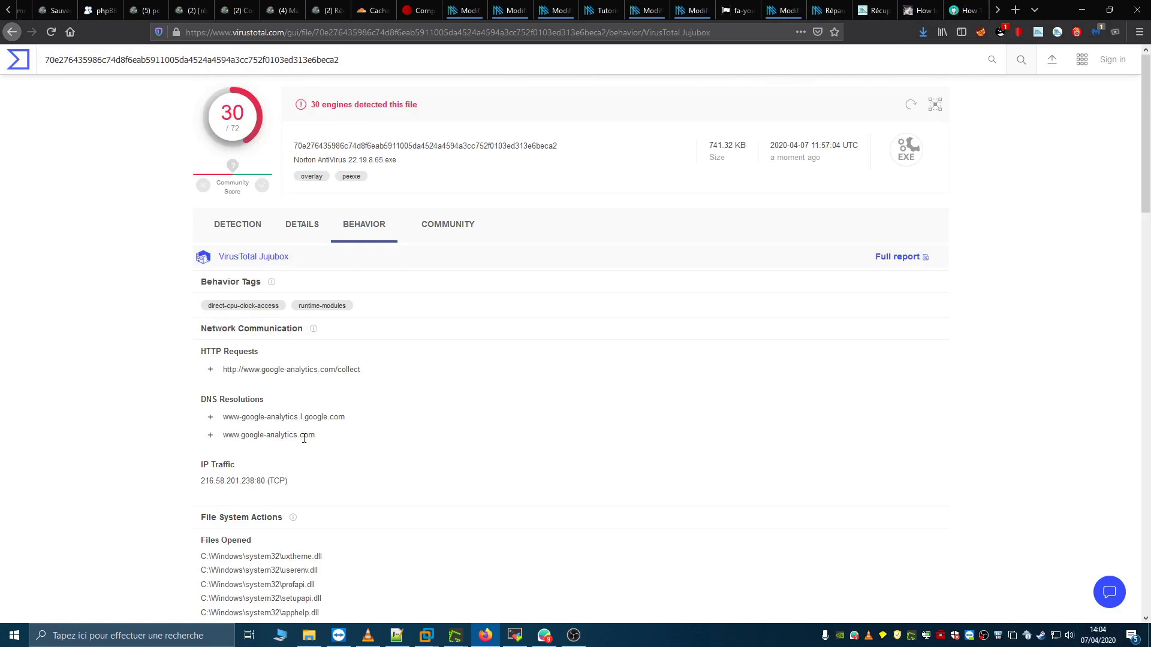
{"action": "left_click_drag", "start_coordinate": [1150, 170], "coordinate": [1095, 476]}
{"action": "left_click_drag", "start_coordinate": [1149, 429], "coordinate": [1146, 132]}
{"action": "scroll", "coordinate": [264, 468], "scroll_direction": "down", "scroll_amount": 5}
{"action": "scroll", "coordinate": [233, 456], "scroll_direction": "down", "scroll_amount": 8}
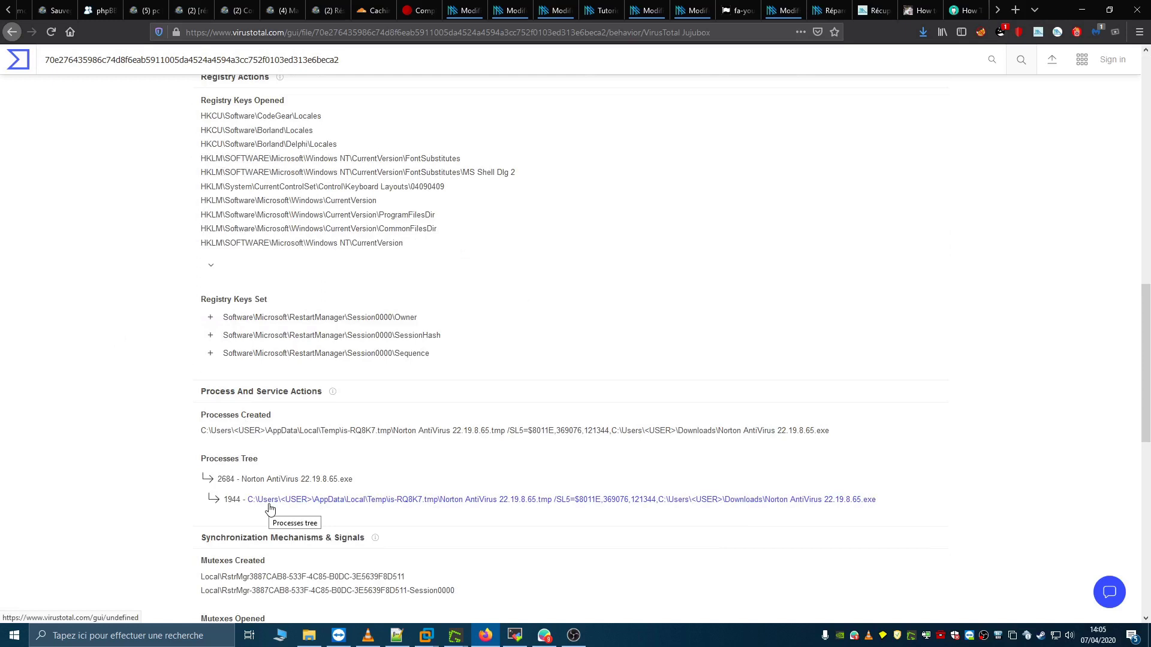
{"action": "scroll", "coordinate": [270, 508], "scroll_direction": "up", "scroll_amount": 14}
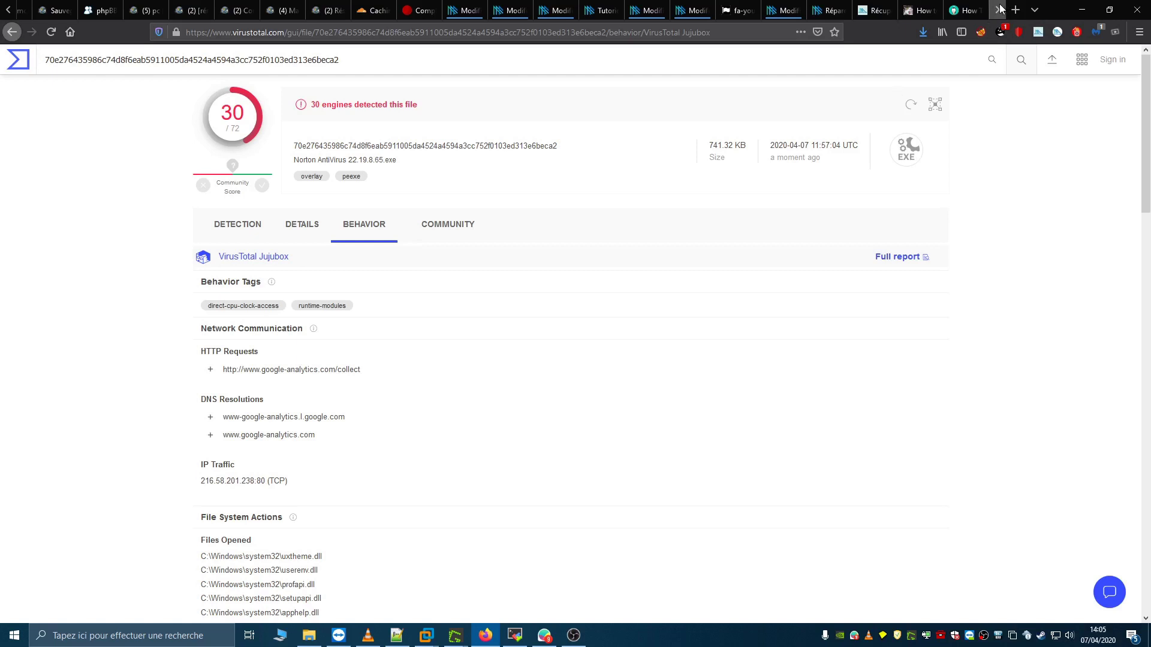
{"action": "scroll", "coordinate": [230, 509], "scroll_direction": "down", "scroll_amount": 8}
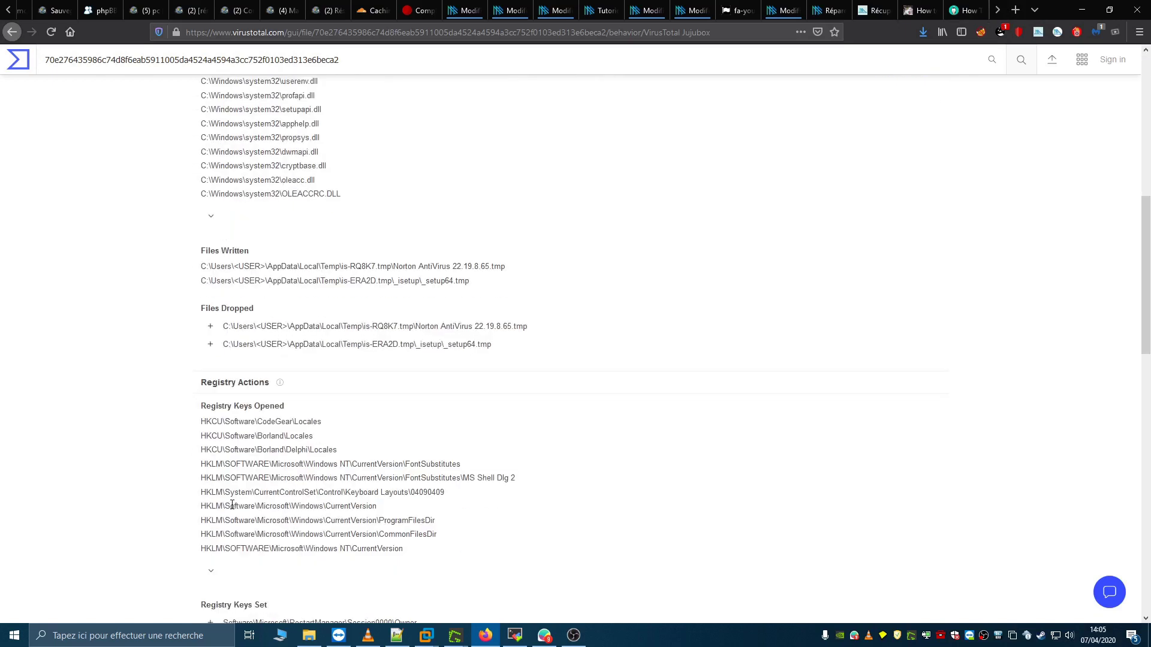
{"action": "scroll", "coordinate": [232, 504], "scroll_direction": "up", "scroll_amount": 8}
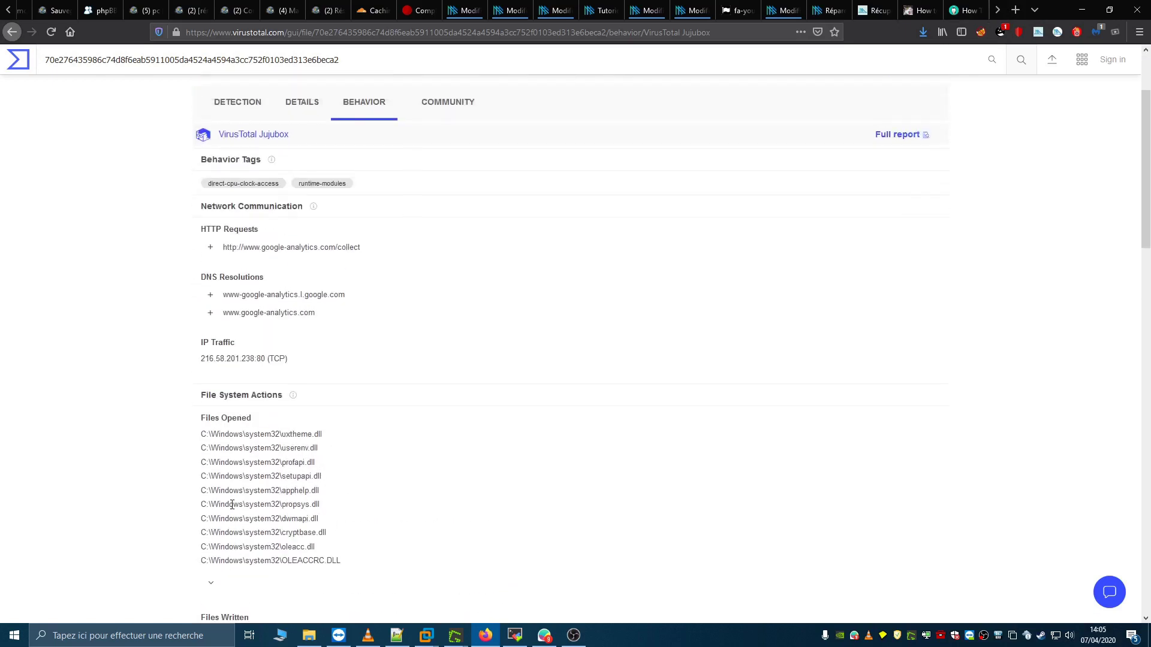
- Show the Relations of the Avast installer's report and compare the sections available with those of the Norton file's report
{"action": "left_click", "coordinate": [998, 10]}
{"action": "left_click", "coordinate": [998, 8]}
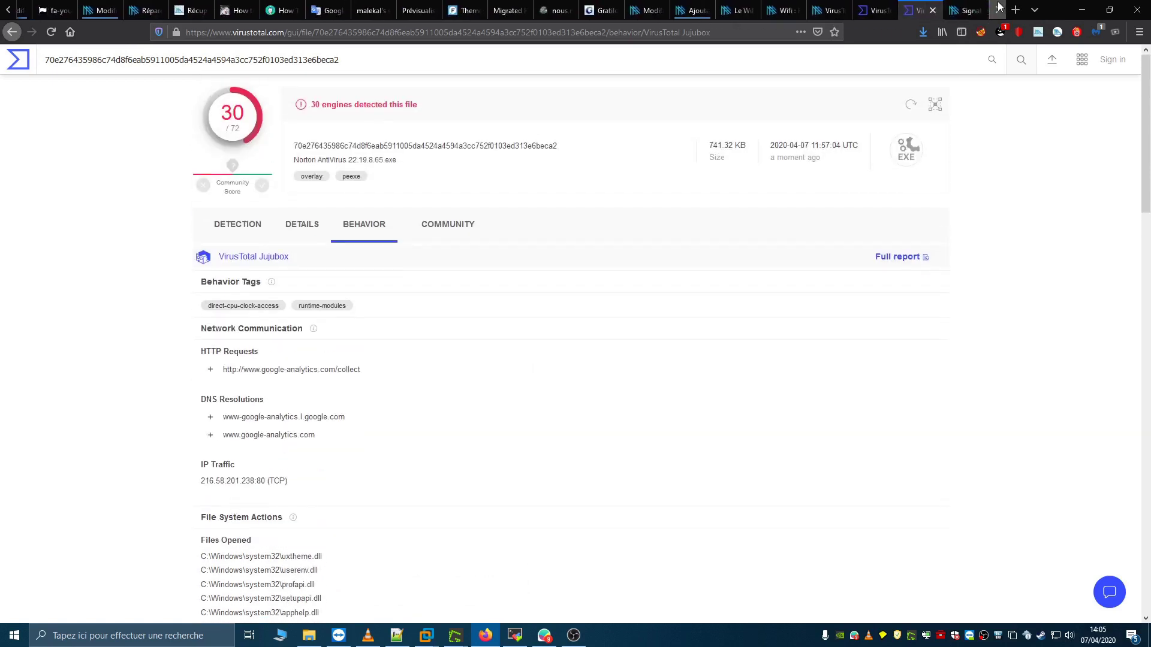
{"action": "left_click", "coordinate": [885, 6]}
{"action": "left_click", "coordinate": [361, 232]}
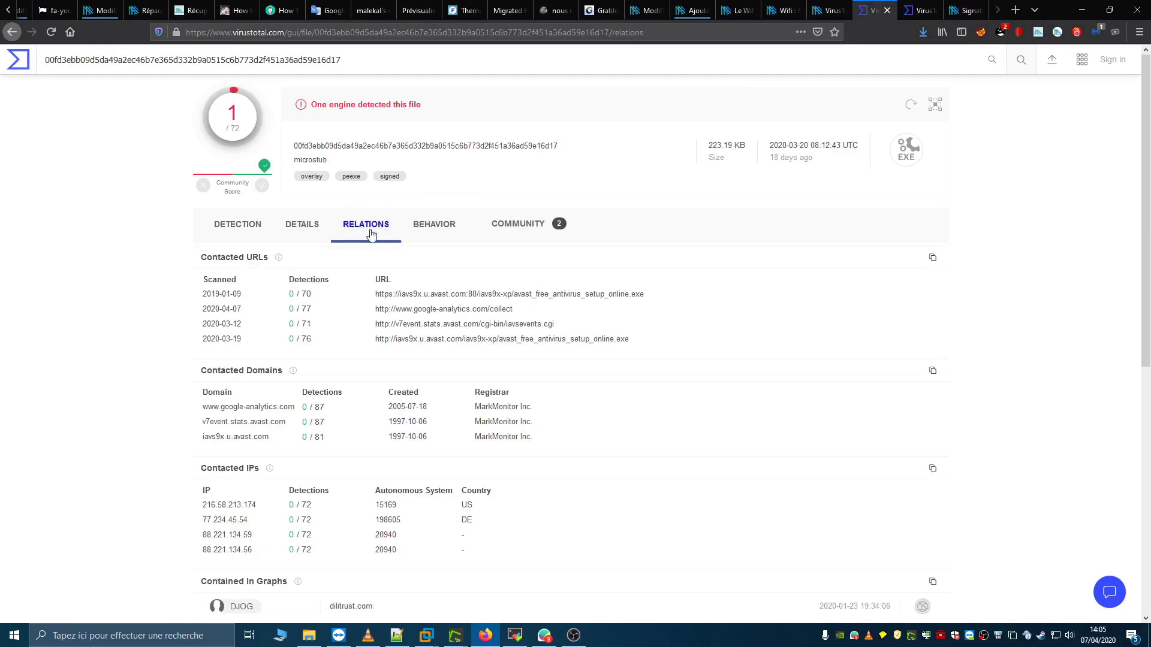
{"action": "left_click", "coordinate": [921, 10]}
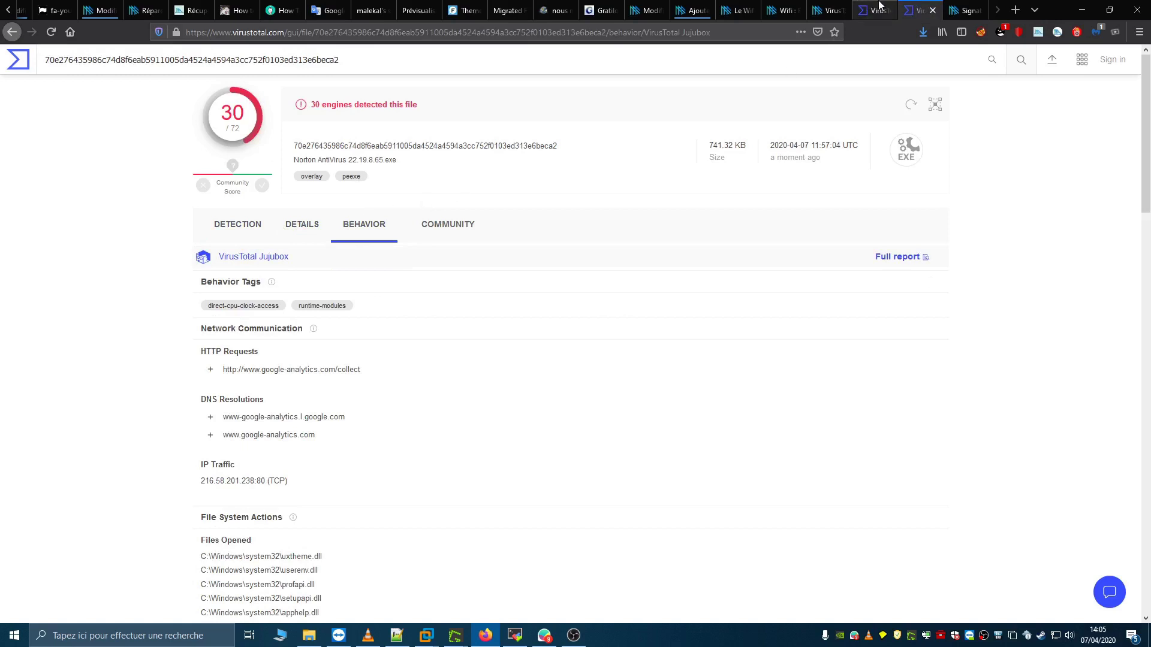
{"action": "left_click", "coordinate": [878, 6]}
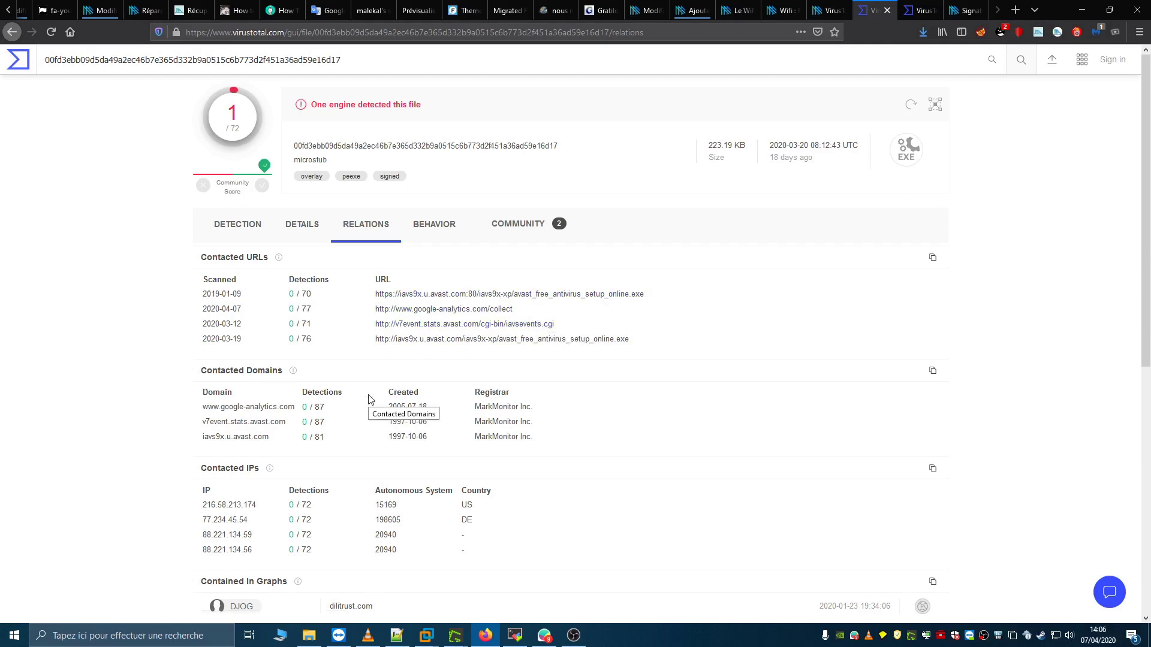
- Examine the Avast installer's contacted URLs, domains and IPs, and its graph summary
{"action": "scroll", "coordinate": [369, 399], "scroll_direction": "down", "scroll_amount": 2}
{"action": "scroll", "coordinate": [368, 400], "scroll_direction": "down", "scroll_amount": 1}
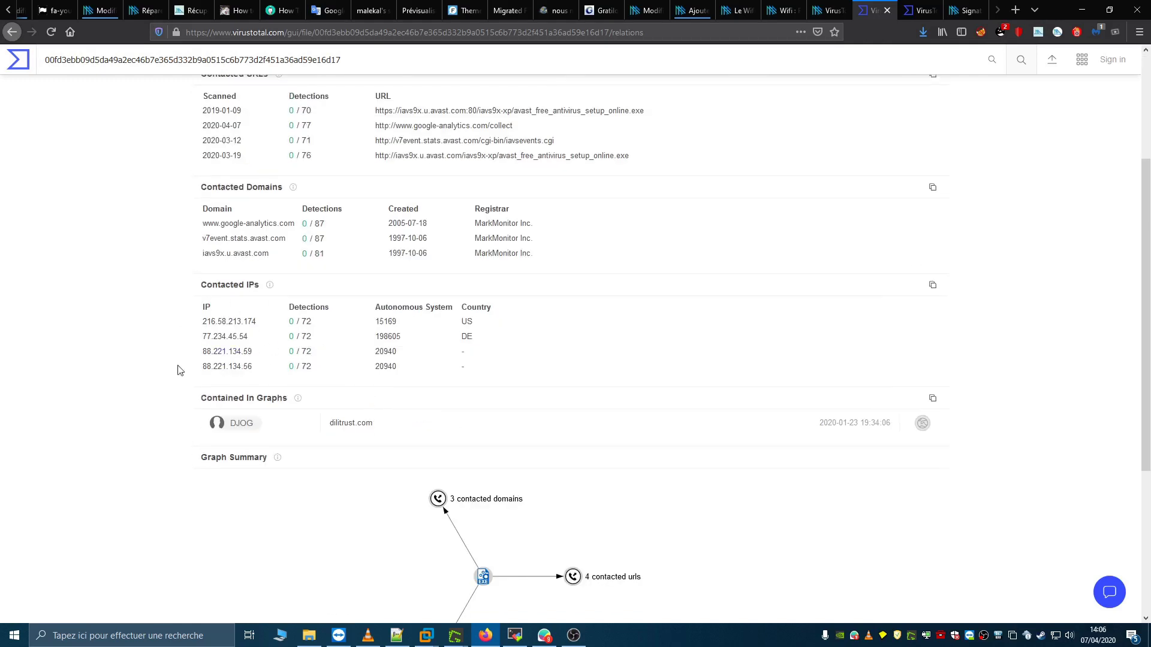
{"action": "scroll", "coordinate": [314, 488], "scroll_direction": "down", "scroll_amount": 2}
{"action": "scroll", "coordinate": [314, 487], "scroll_direction": "up", "scroll_amount": 3}
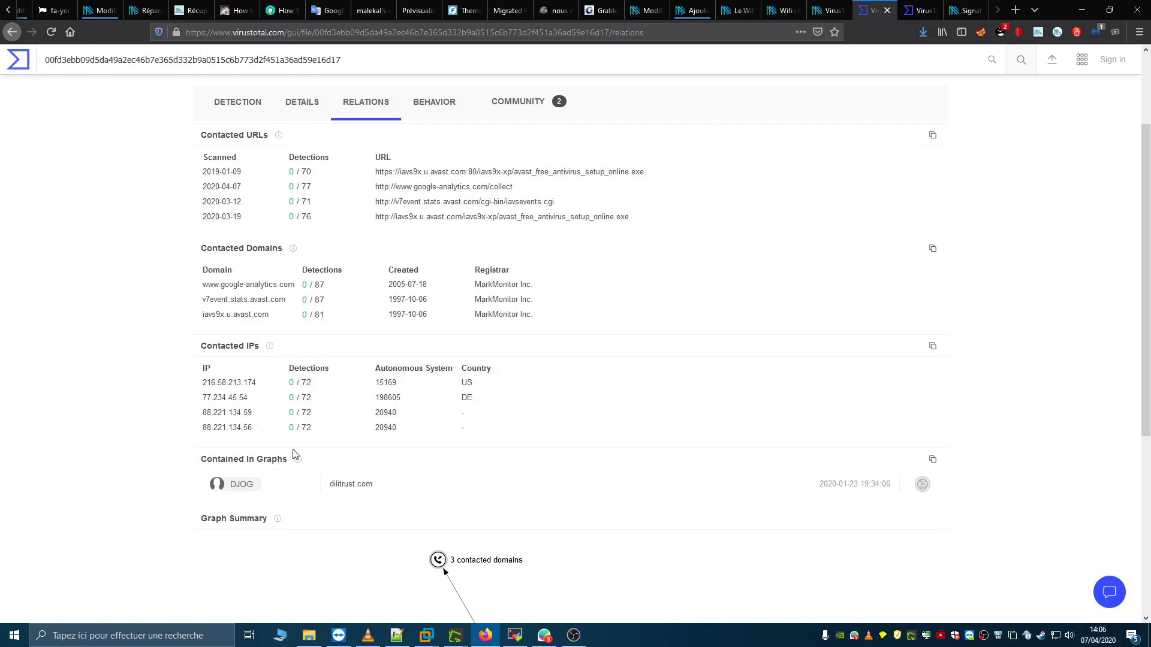
{"action": "scroll", "coordinate": [303, 480], "scroll_direction": "down", "scroll_amount": 5}
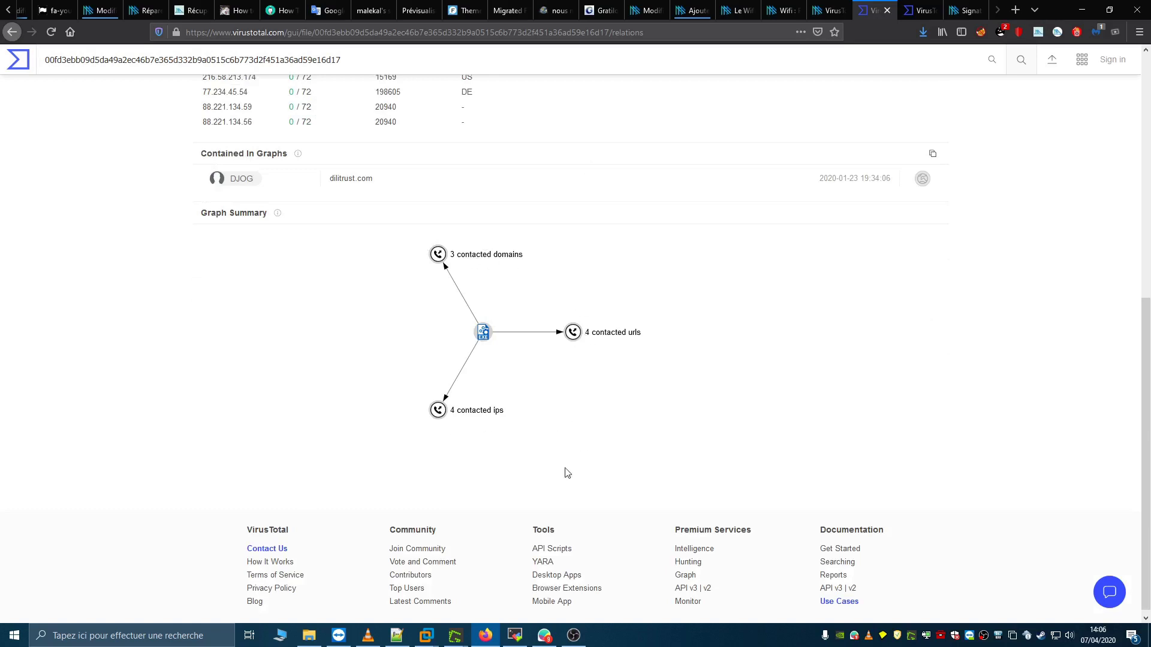
{"action": "scroll", "coordinate": [581, 442], "scroll_direction": "up", "scroll_amount": 7}
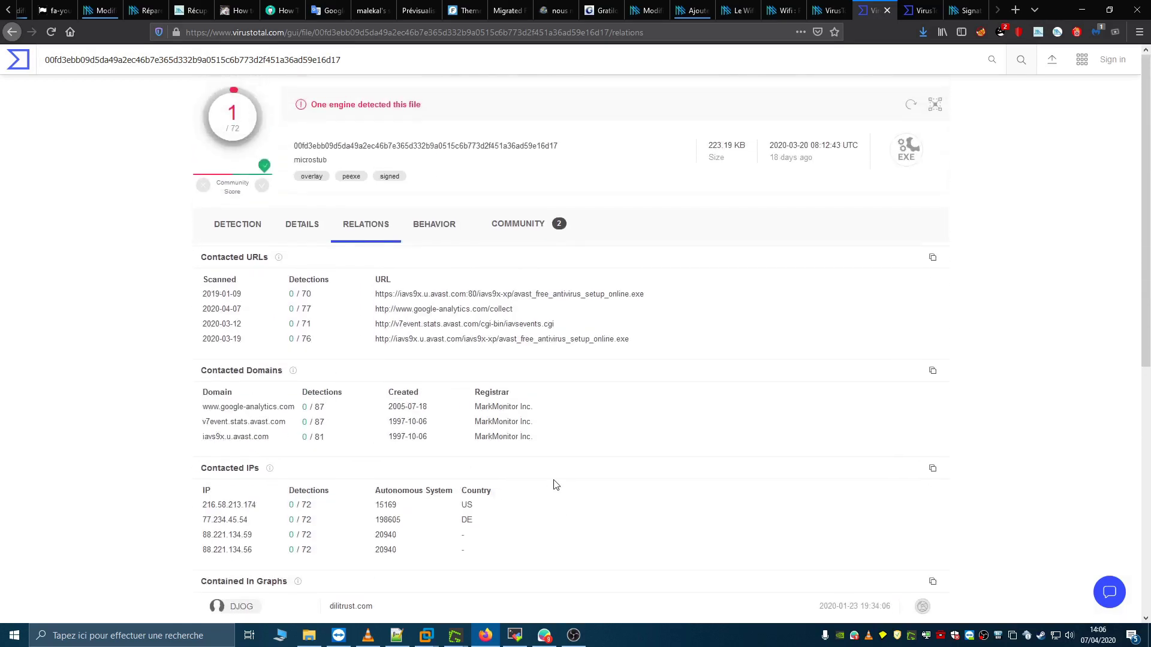
- Show the community comments for the Avast installer and check the same section for the Norton file
{"action": "left_click", "coordinate": [533, 230]}
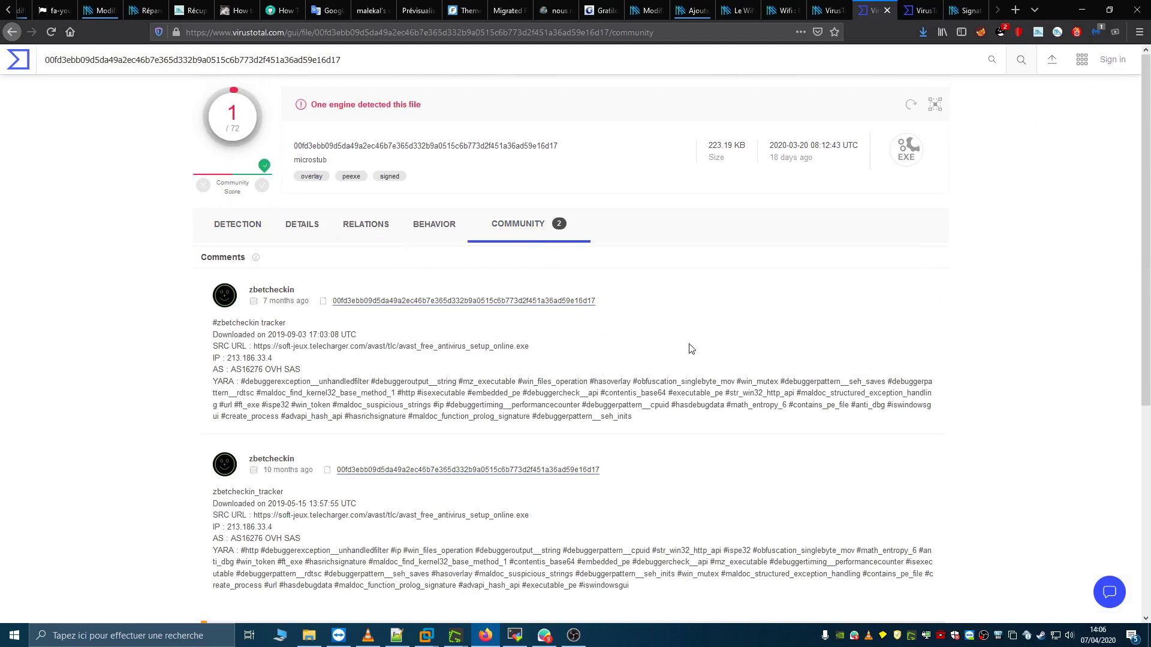
{"action": "mouse_move", "coordinate": [263, 173]}
{"action": "key", "text": "ctrl+Tab"}
{"action": "left_click", "coordinate": [454, 241]}
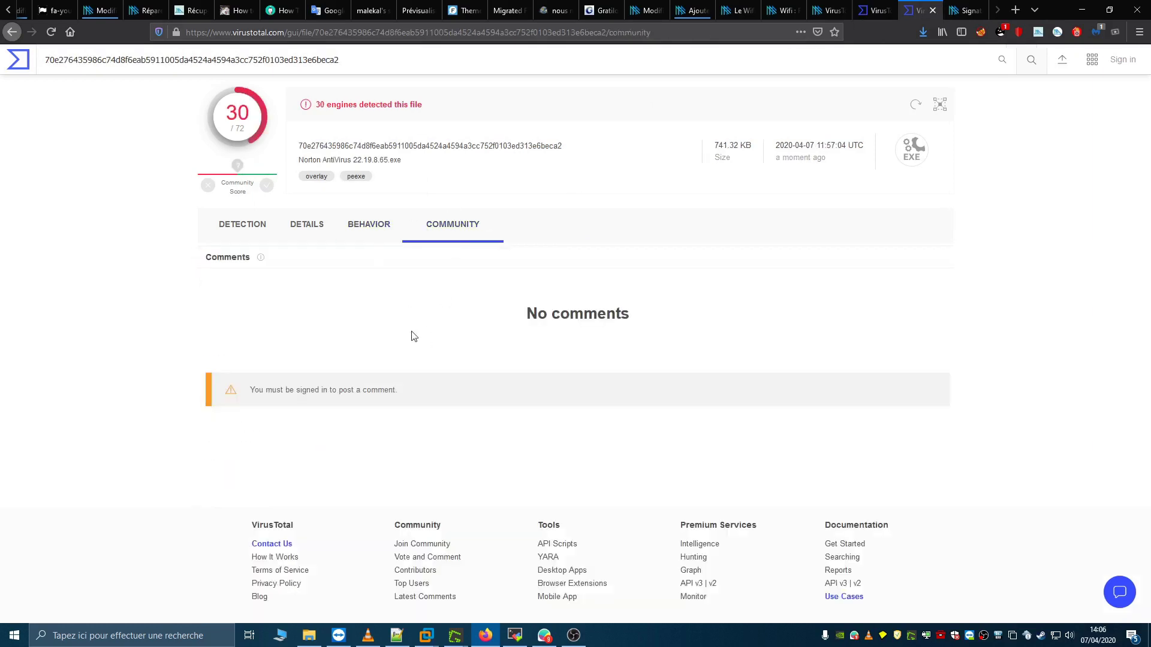
- Show the Norton file's details and highlight its Last Analysis date in the history
{"action": "left_click", "coordinate": [302, 232]}
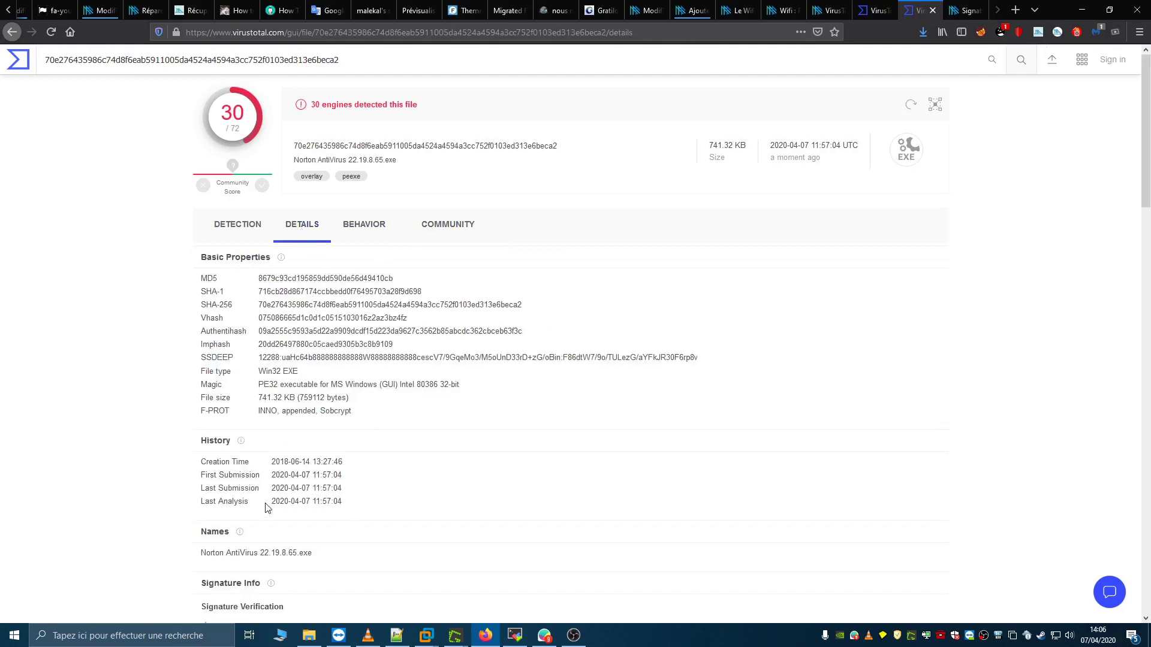
{"action": "left_click_drag", "start_coordinate": [270, 503], "coordinate": [351, 503]}
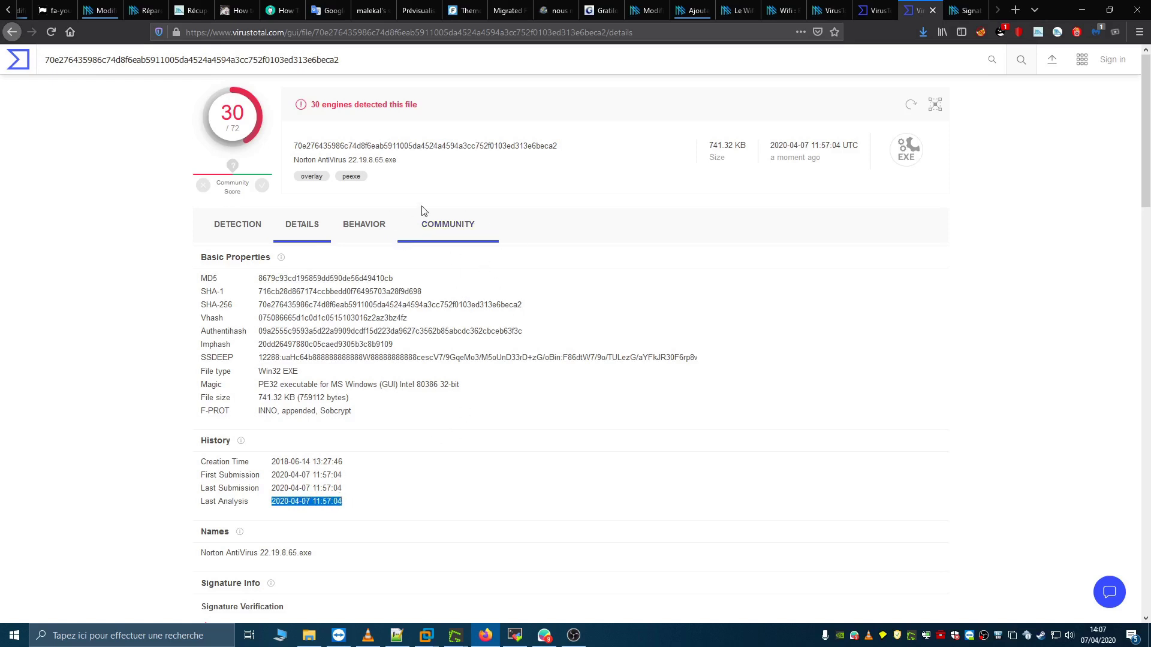
- Show the Avast installer's detection results, then open the malekal.com article "VirusTotal et les faux positifs"
{"action": "left_click", "coordinate": [873, 10]}
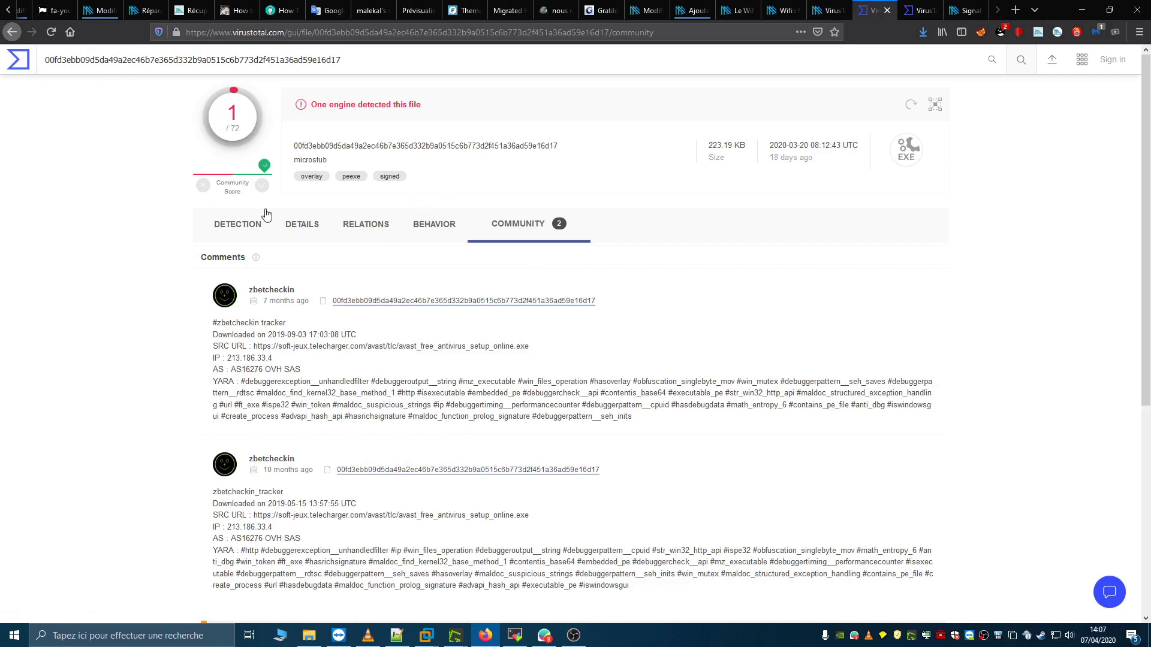
{"action": "left_click", "coordinate": [254, 225]}
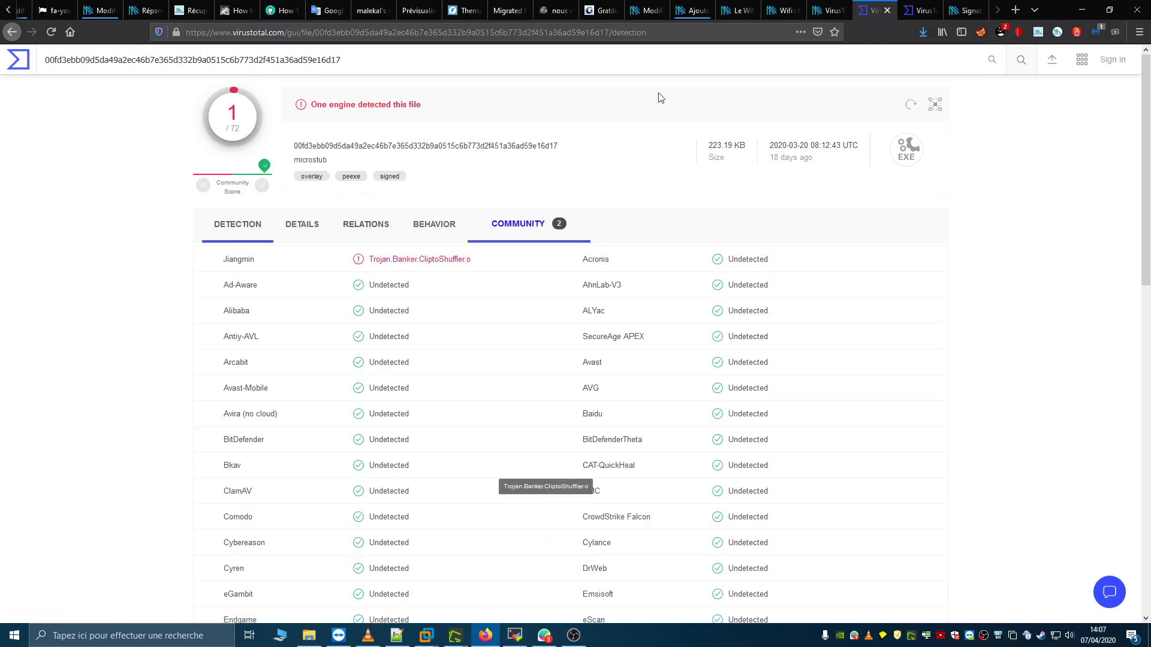
{"action": "left_click", "coordinate": [831, 9]}
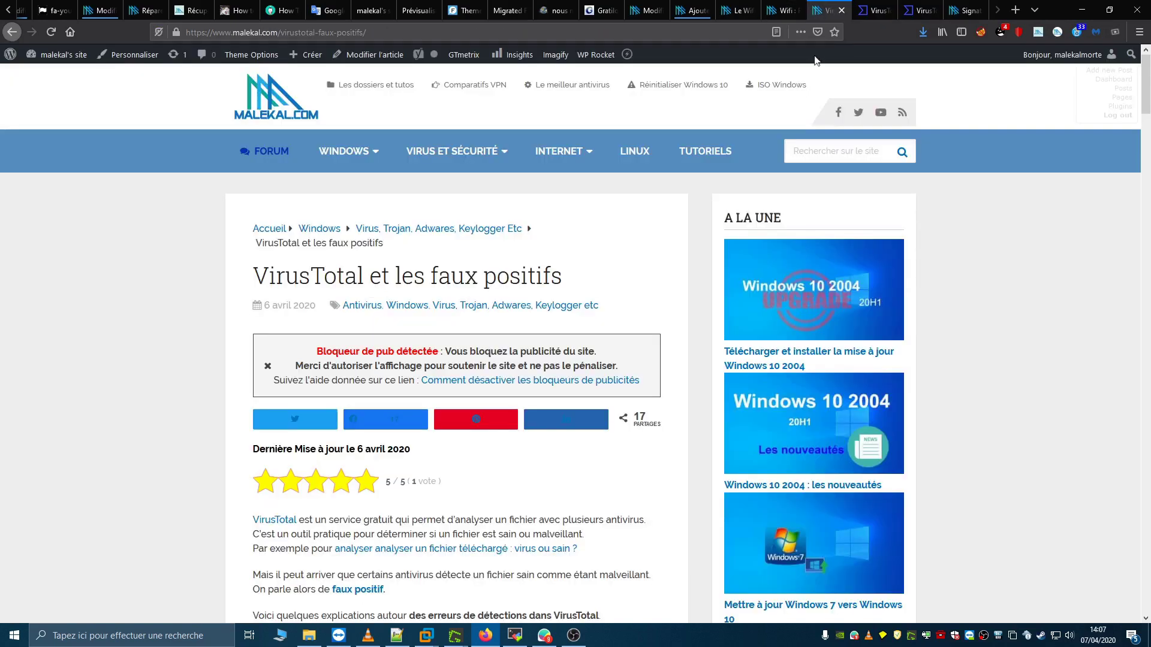
{"action": "mouse_move", "coordinate": [1145, 73]}
{"action": "left_mouse_down"}
{"action": "mouse_move", "coordinate": [1147, 267]}
{"action": "mouse_move", "coordinate": [1143, 67]}
{"action": "left_mouse_up"}
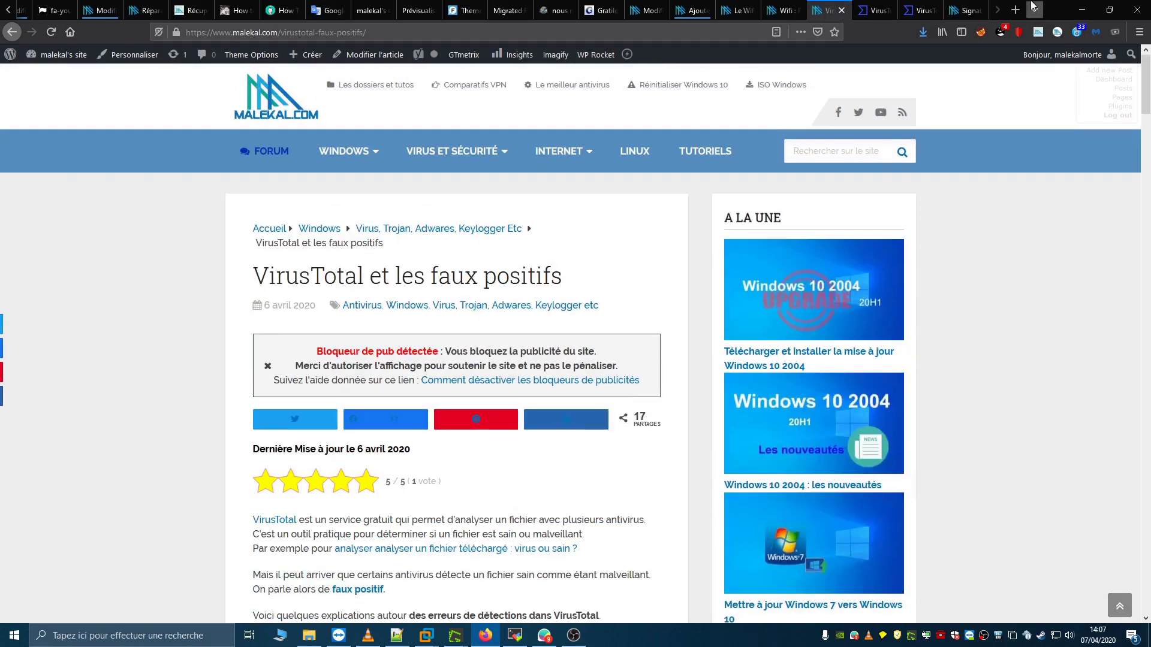
{"action": "left_click", "coordinate": [874, 5]}
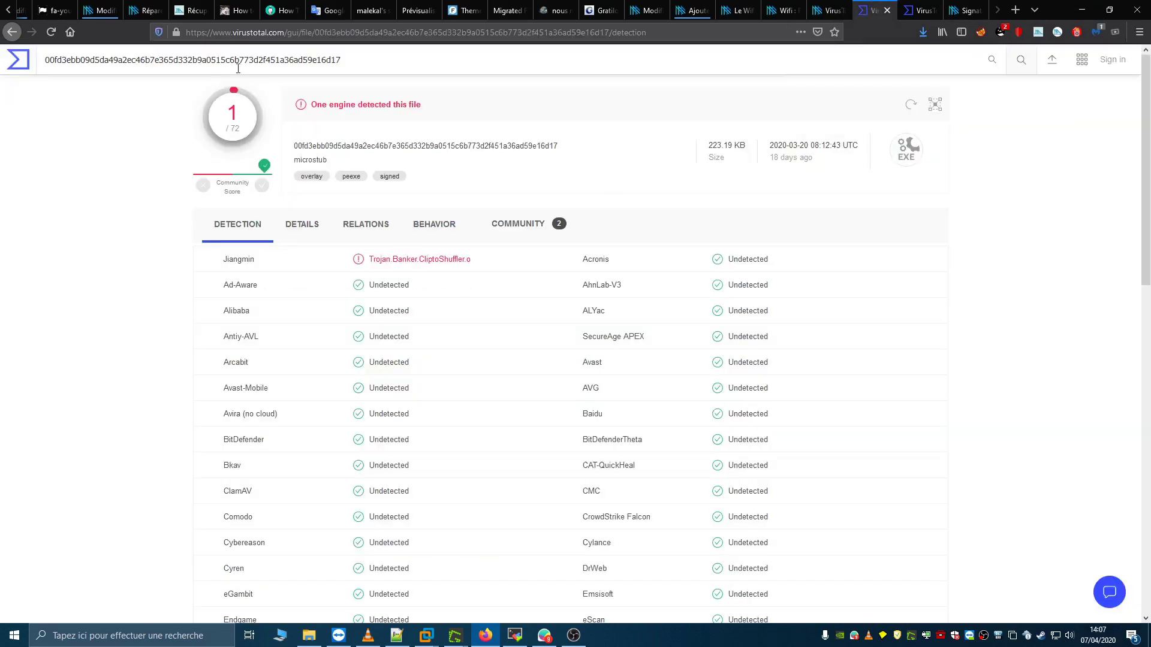
{"action": "left_click", "coordinate": [19, 52]}
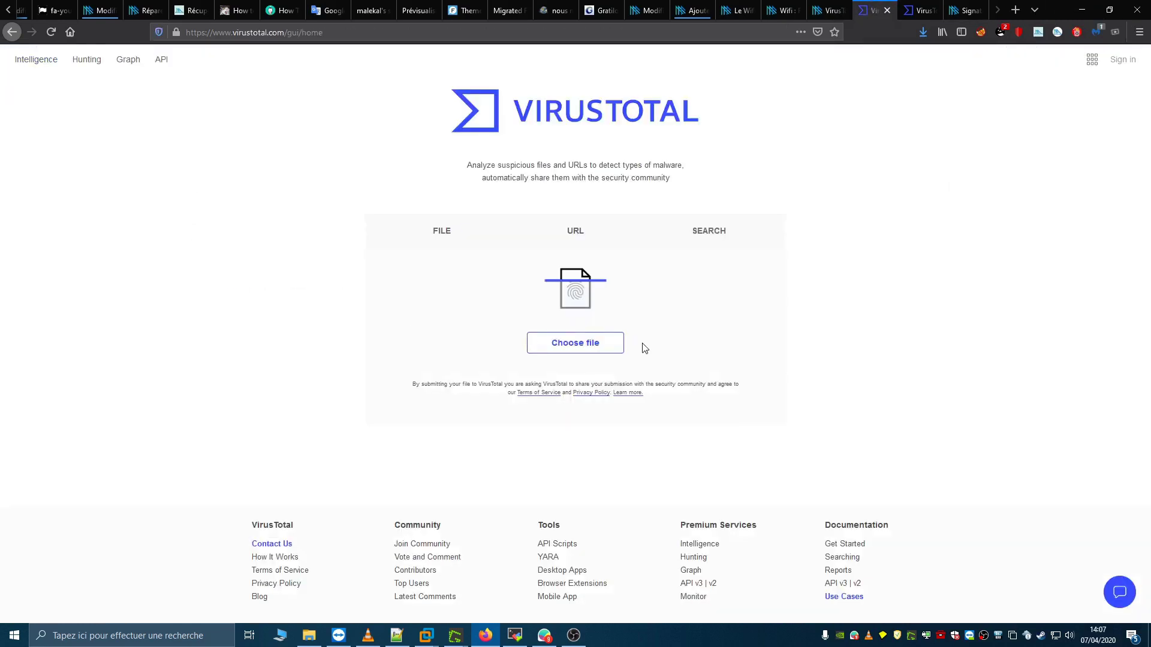
{"action": "left_click", "coordinate": [578, 232]}
{"action": "left_click", "coordinate": [503, 345]}
{"action": "type", "text": "h"}
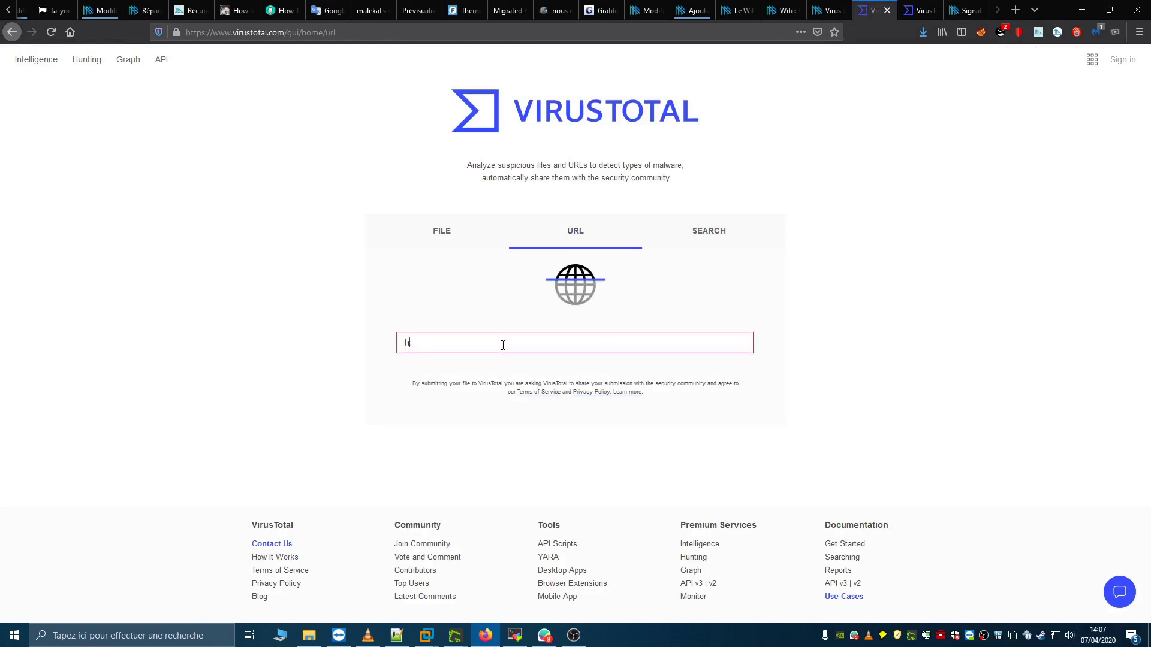
{"action": "type", "text": "ytps://www.malekal.com"}
{"action": "key", "text": "Return"}
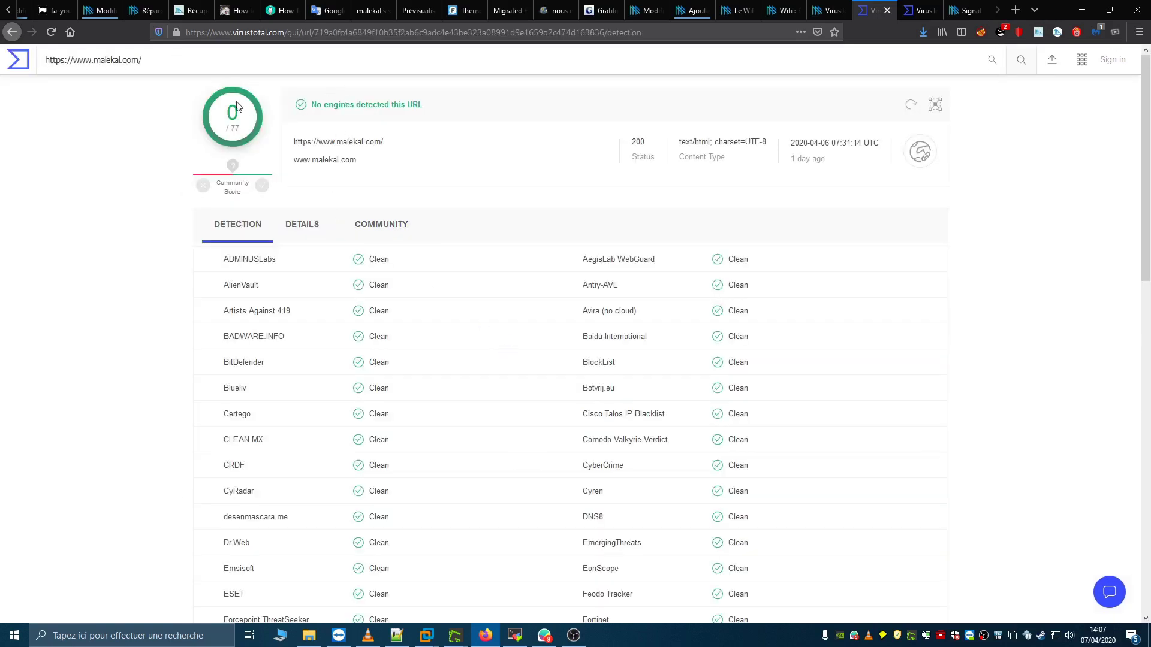
{"action": "left_click_drag", "start_coordinate": [1146, 196], "coordinate": [1148, 528]}
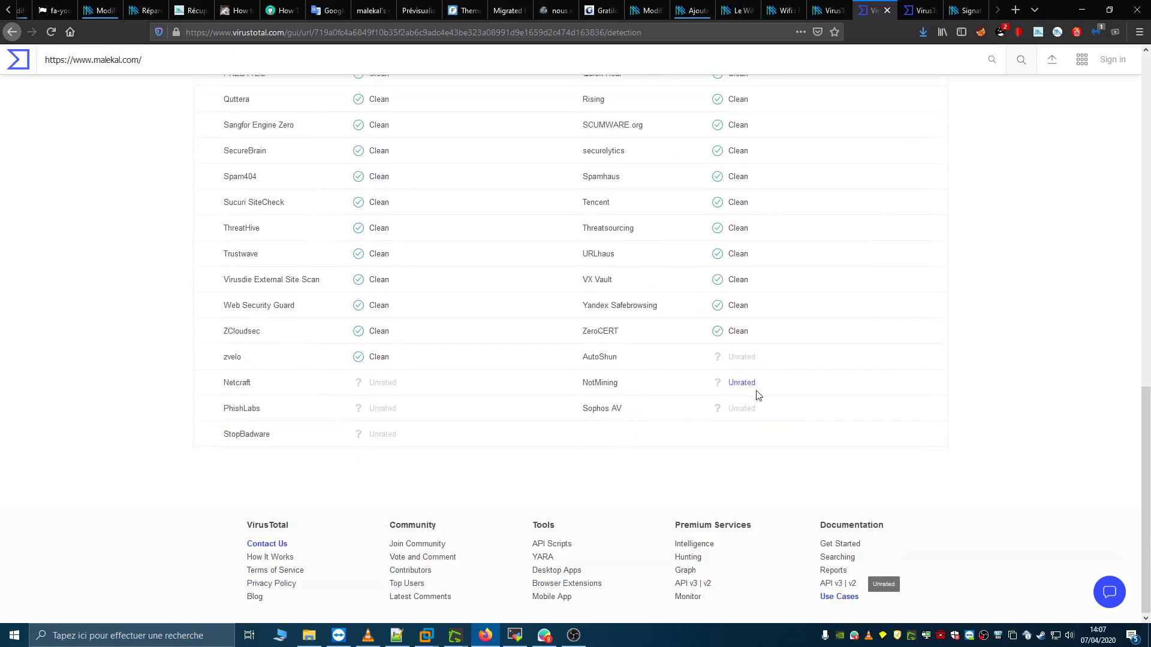
{"action": "scroll", "coordinate": [518, 467], "scroll_direction": "up", "scroll_amount": 15}
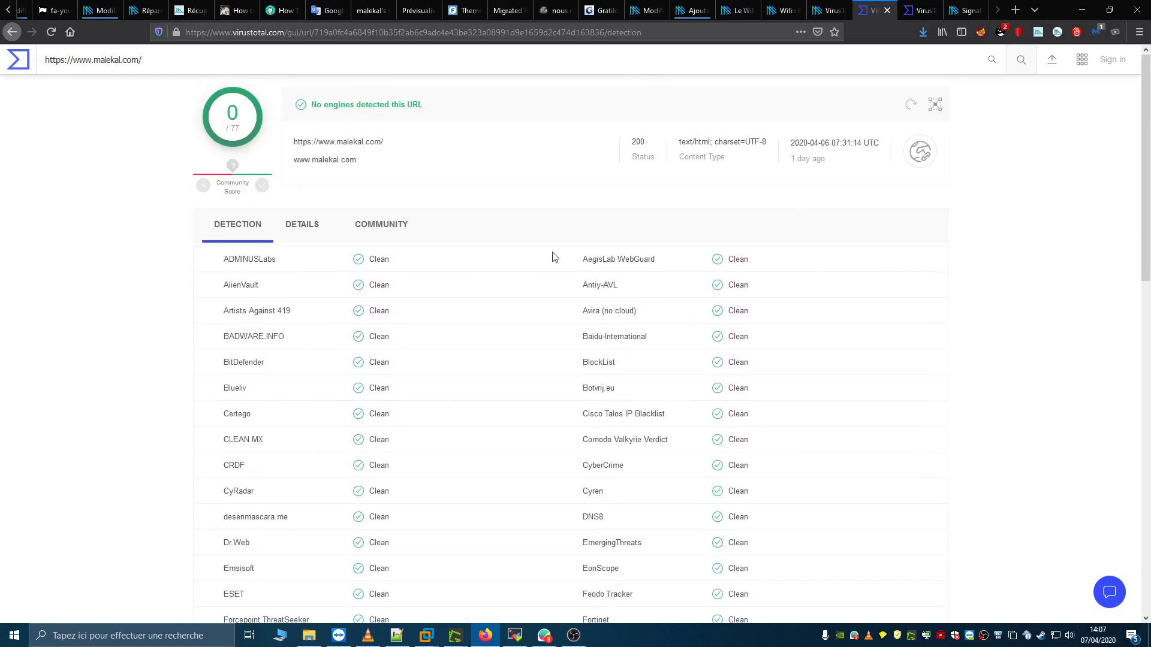
{"action": "left_click", "coordinate": [305, 227]}
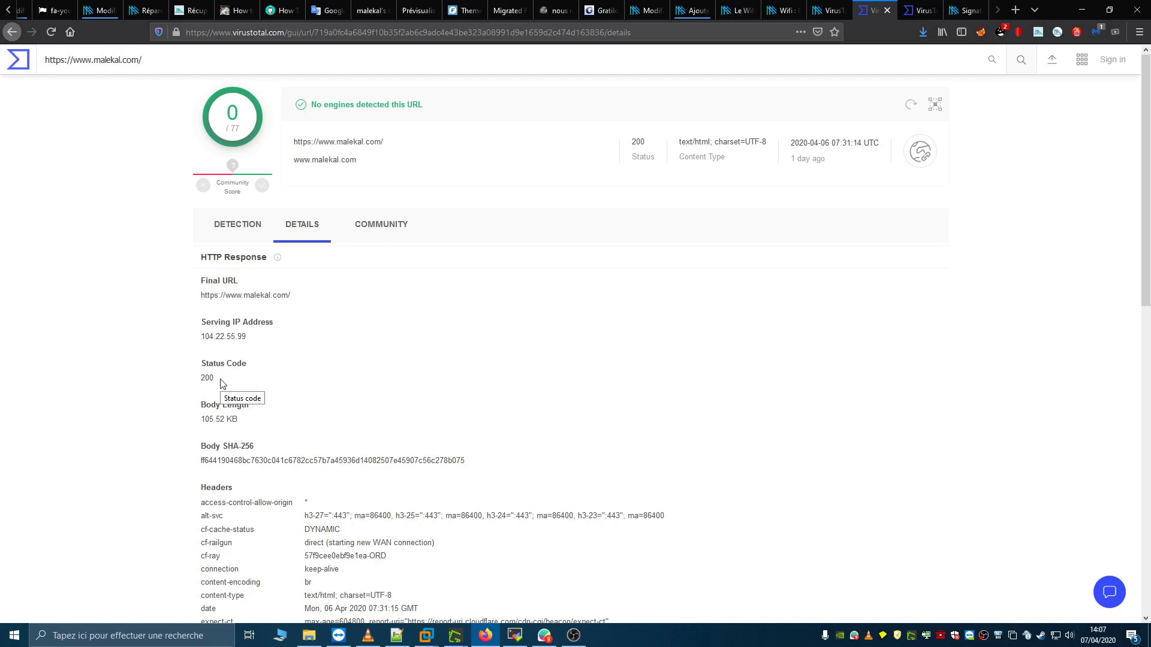
{"action": "scroll", "coordinate": [222, 384], "scroll_direction": "down", "scroll_amount": 2}
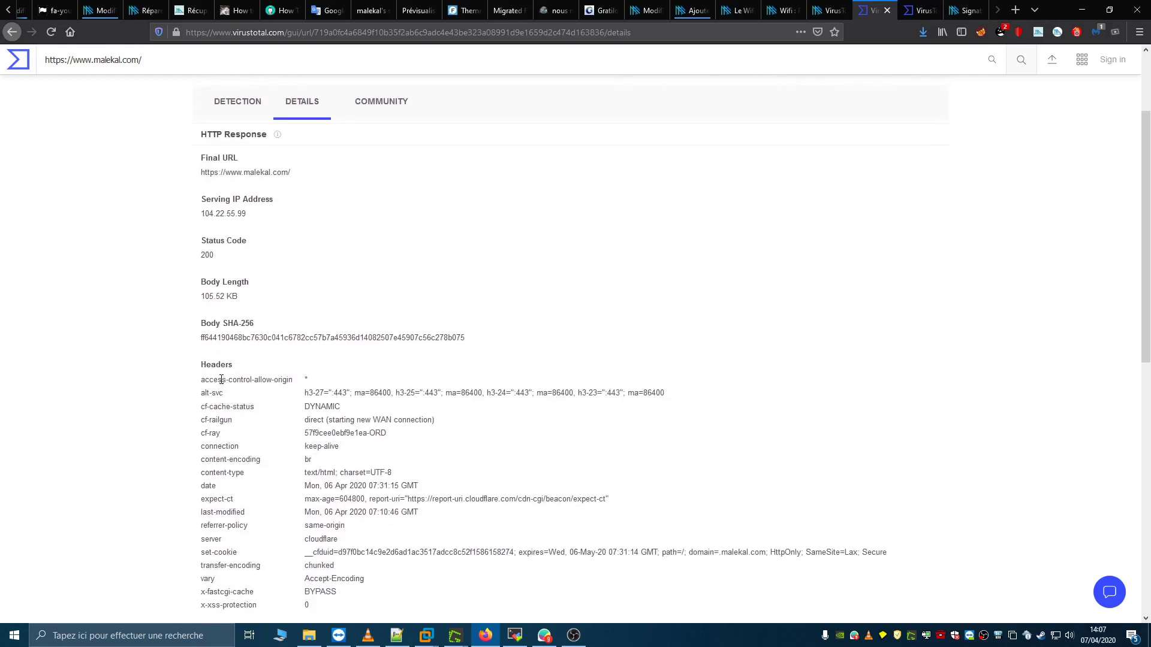
{"action": "scroll", "coordinate": [223, 379], "scroll_direction": "down", "scroll_amount": 3}
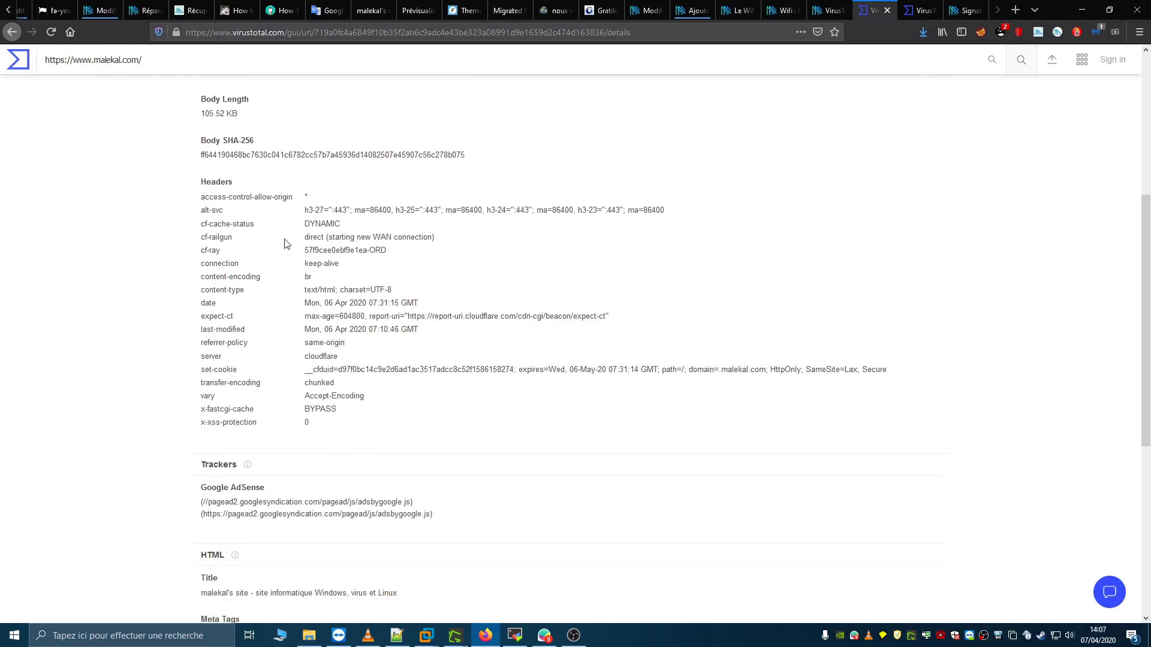
{"action": "scroll", "coordinate": [13, 419], "scroll_direction": "down", "scroll_amount": 1}
{"action": "scroll", "coordinate": [72, 408], "scroll_direction": "down", "scroll_amount": 2}
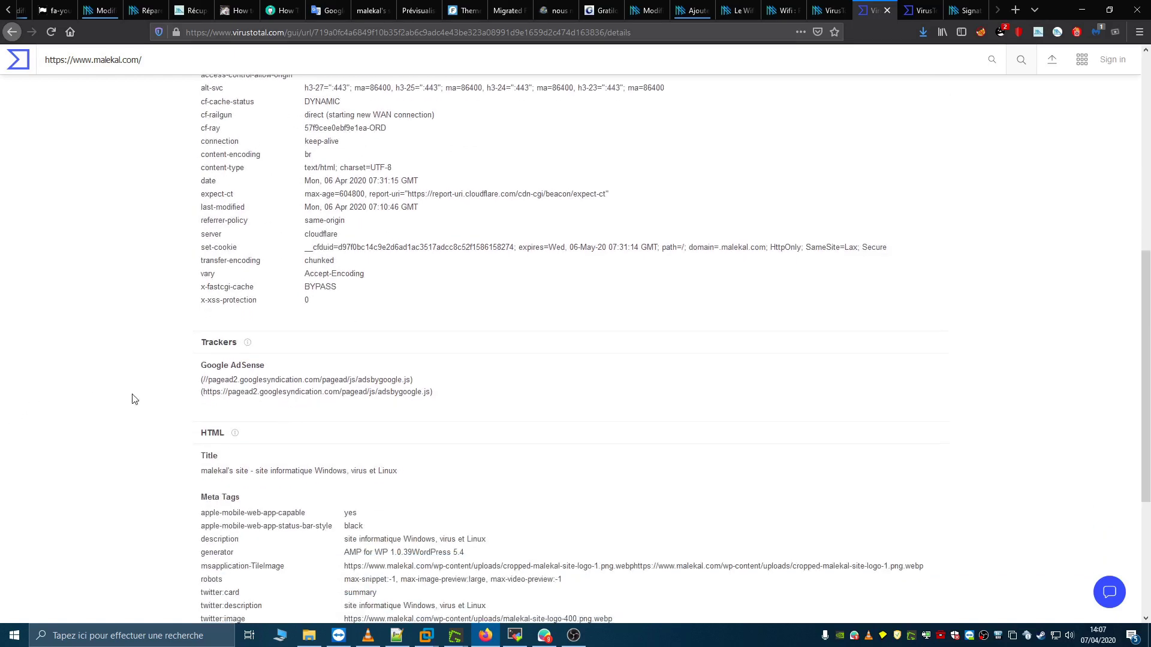
{"action": "scroll", "coordinate": [217, 401], "scroll_direction": "down", "scroll_amount": 1}
{"action": "scroll", "coordinate": [216, 400], "scroll_direction": "down", "scroll_amount": 3}
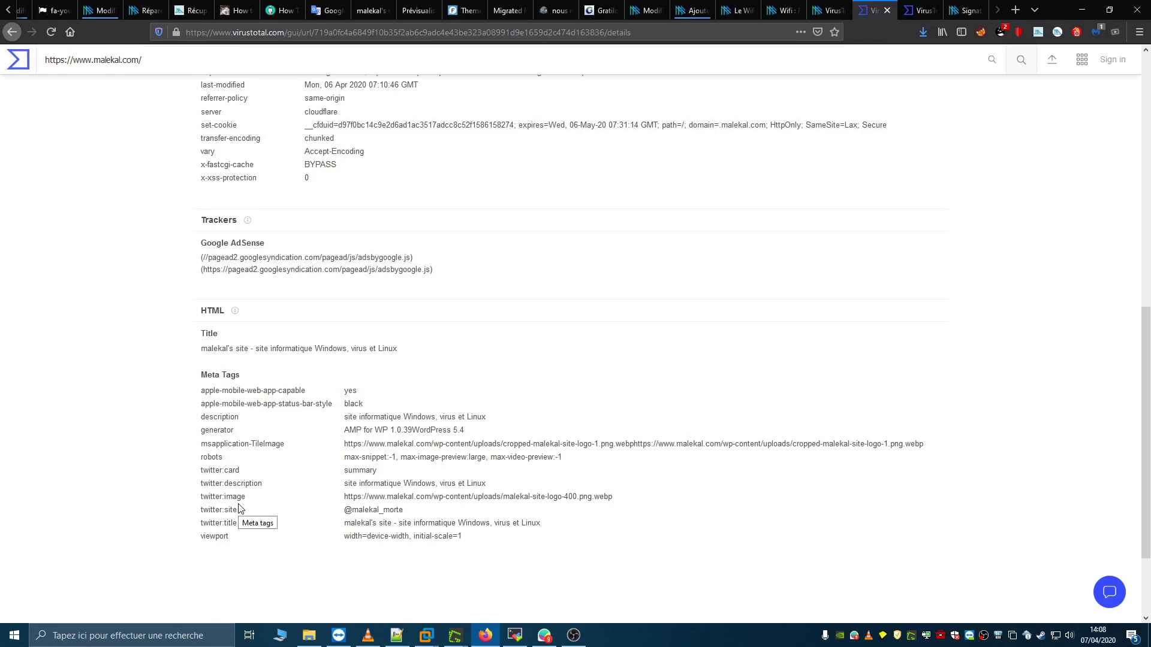
{"action": "scroll", "coordinate": [239, 510], "scroll_direction": "up", "scroll_amount": 15}
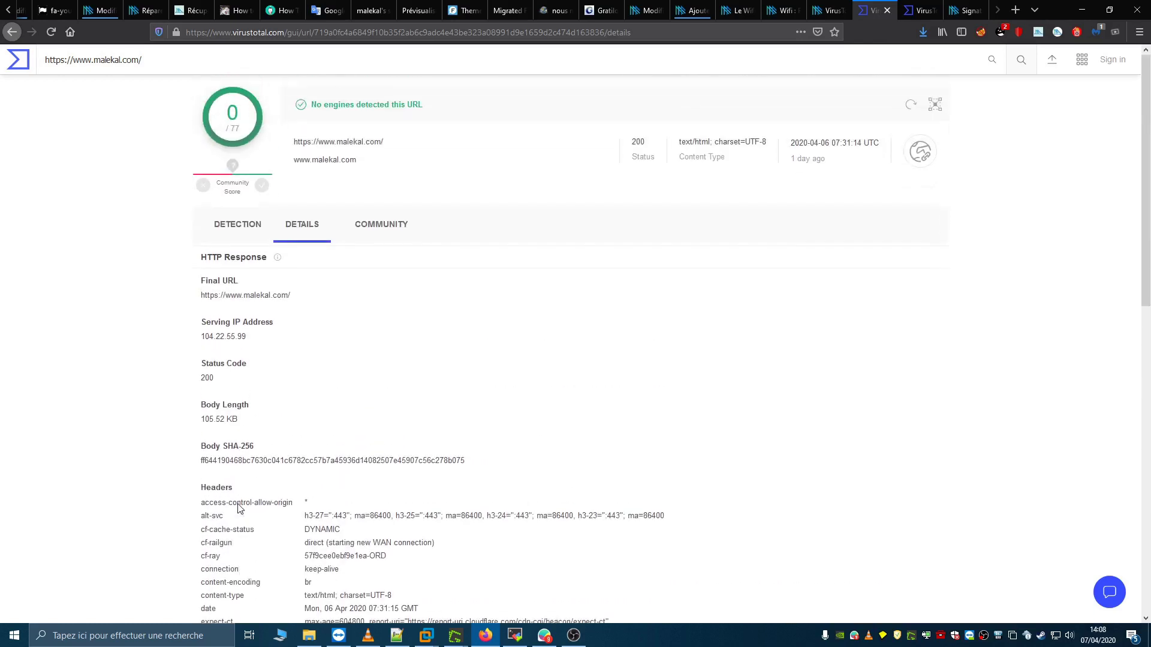
{"action": "left_click", "coordinate": [399, 213]}
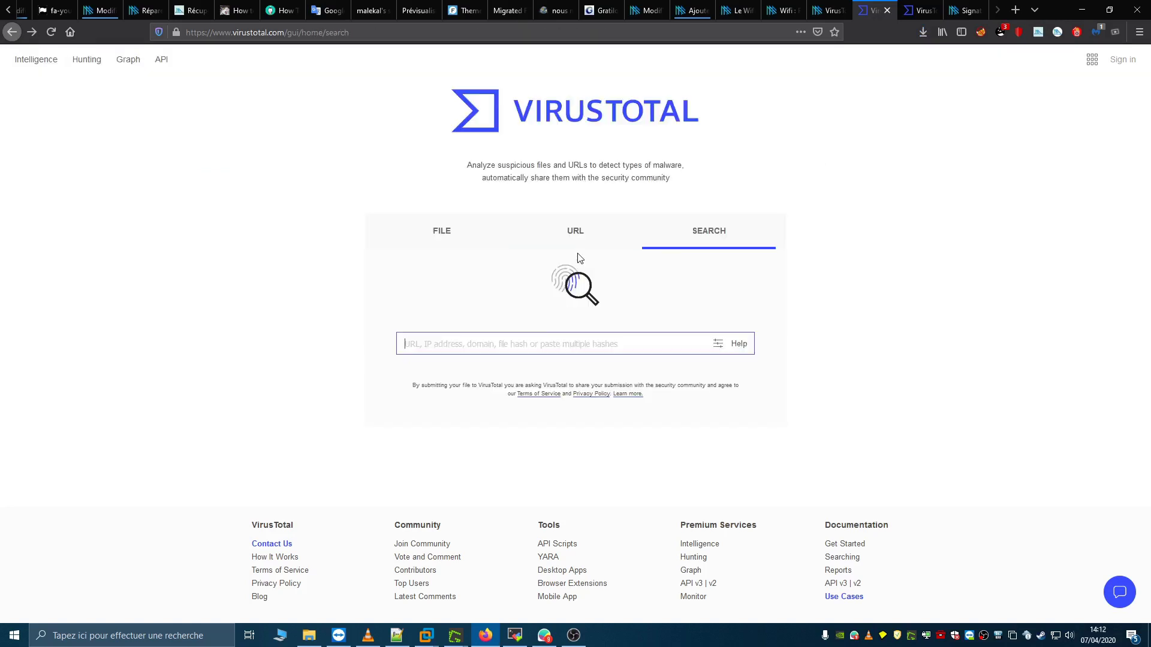
- Search VirusTotal for the domain malekal.com, view its detection report and return to the search page
{"action": "left_click", "coordinate": [581, 255]}
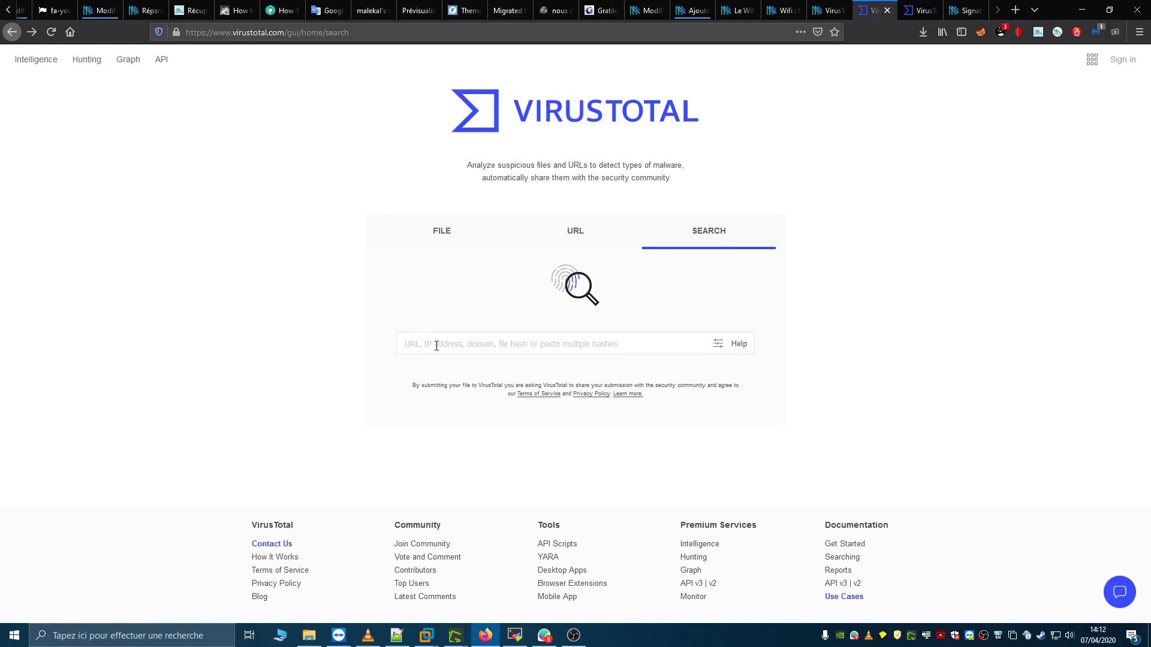
{"action": "left_click", "coordinate": [516, 345]}
{"action": "type", "text": "m"}
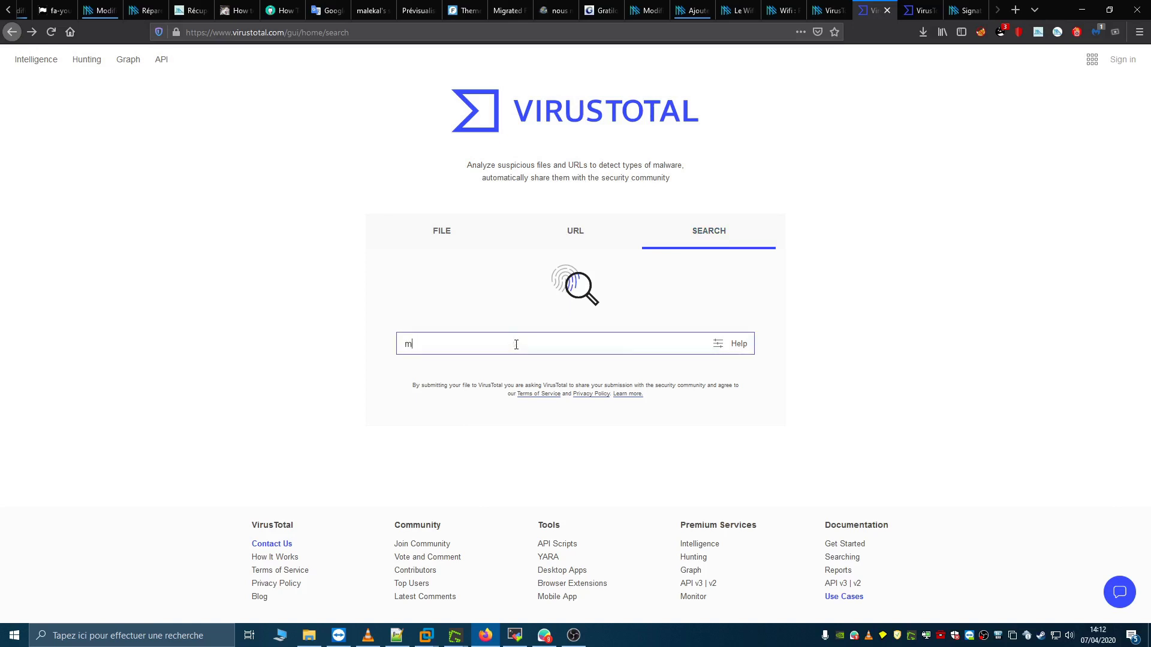
{"action": "type", "text": "alekal.com"}
{"action": "key", "text": "Return"}
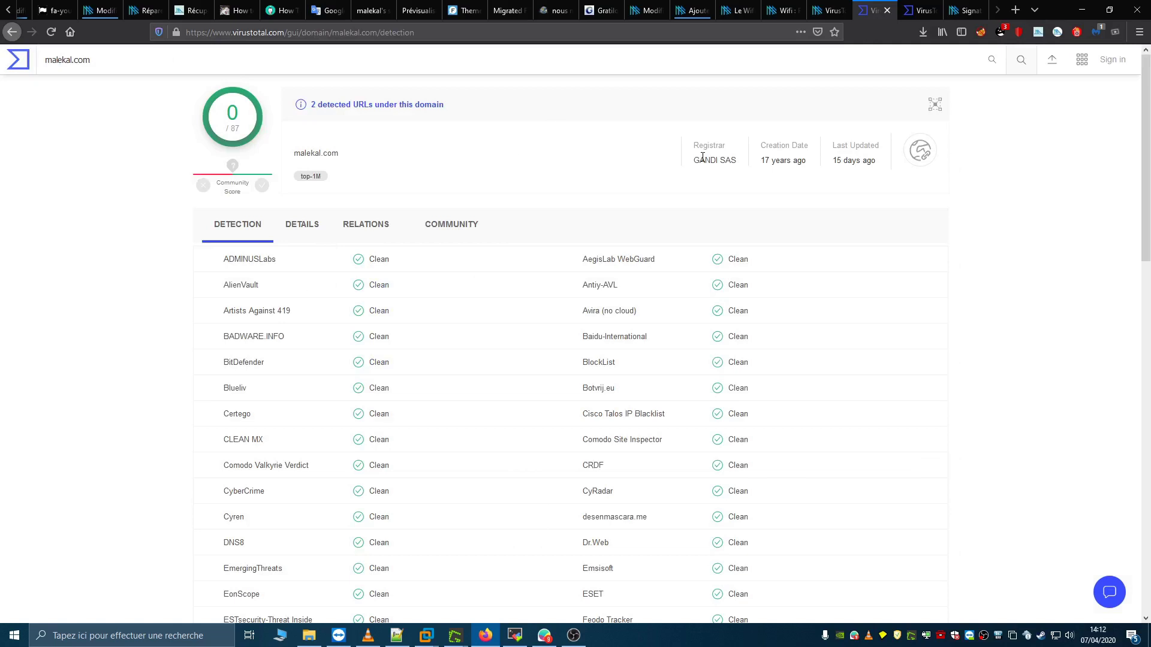
{"action": "left_click", "coordinate": [12, 31]}
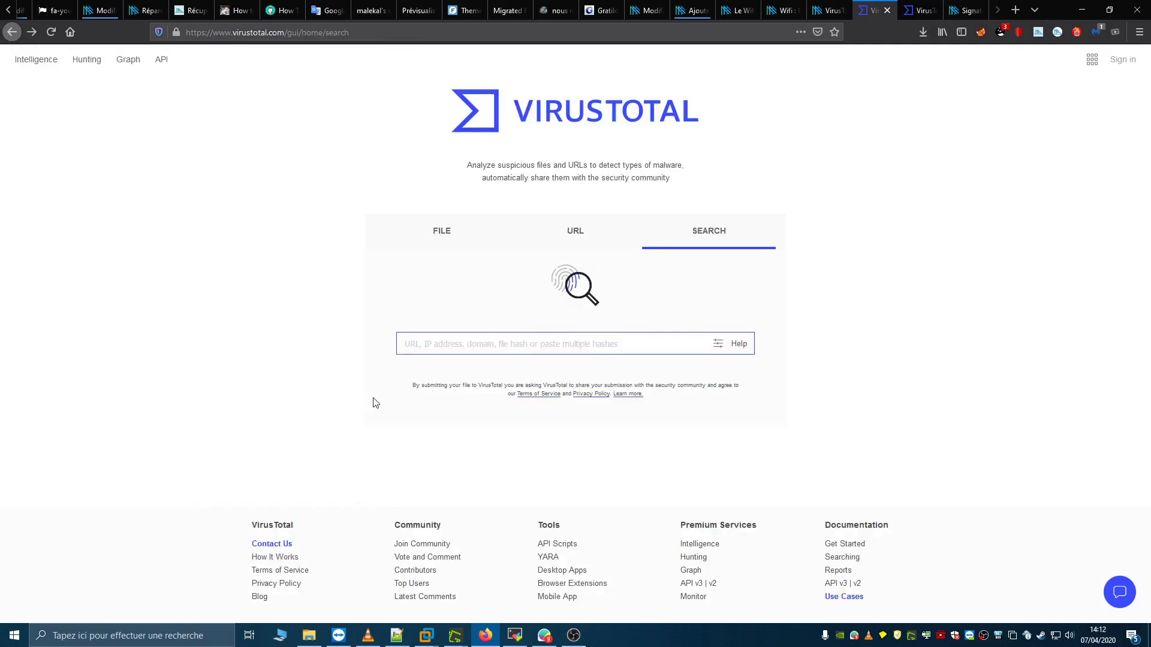
- Show the hashes of Norton AntiVirus 22.19.8.65.exe in its file properties in the Téléchargements folder and copy the SHA-1 value
{"action": "left_click", "coordinate": [309, 636]}
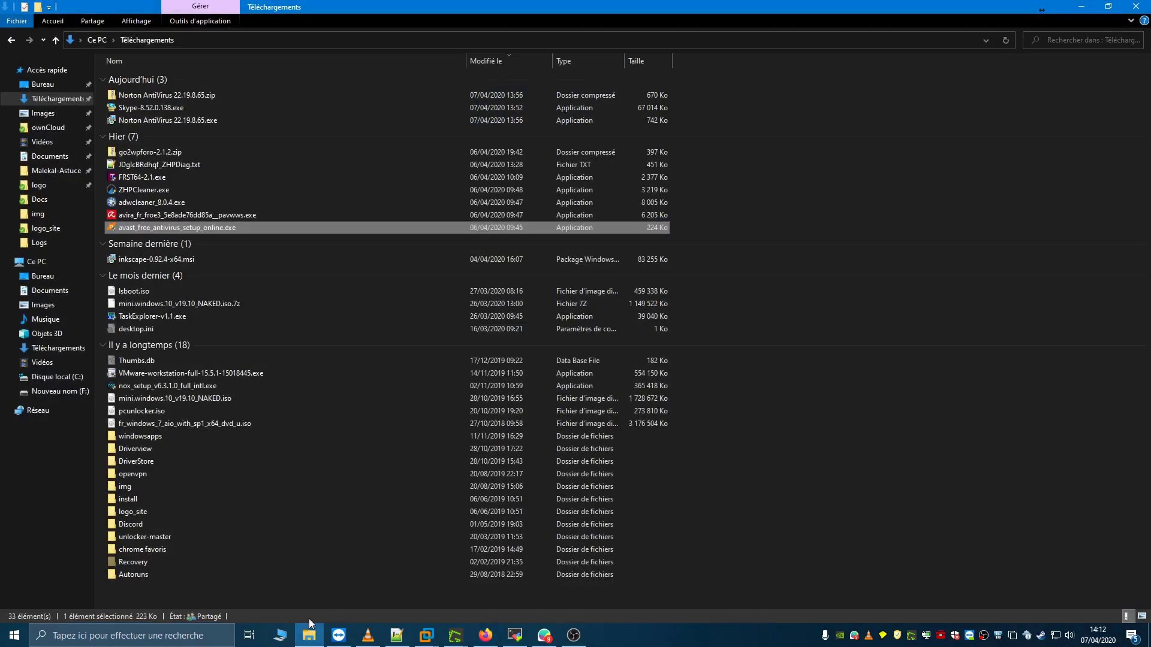
{"action": "right_click", "coordinate": [179, 119]}
{"action": "left_click", "coordinate": [215, 415]}
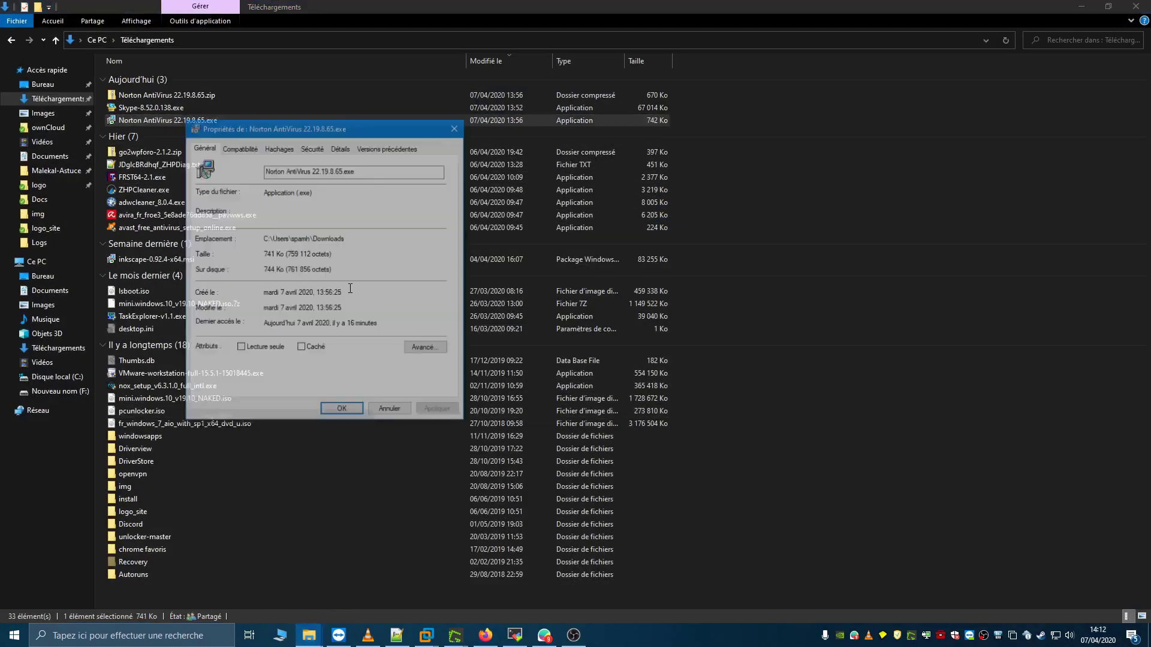
{"action": "left_click", "coordinate": [279, 148]}
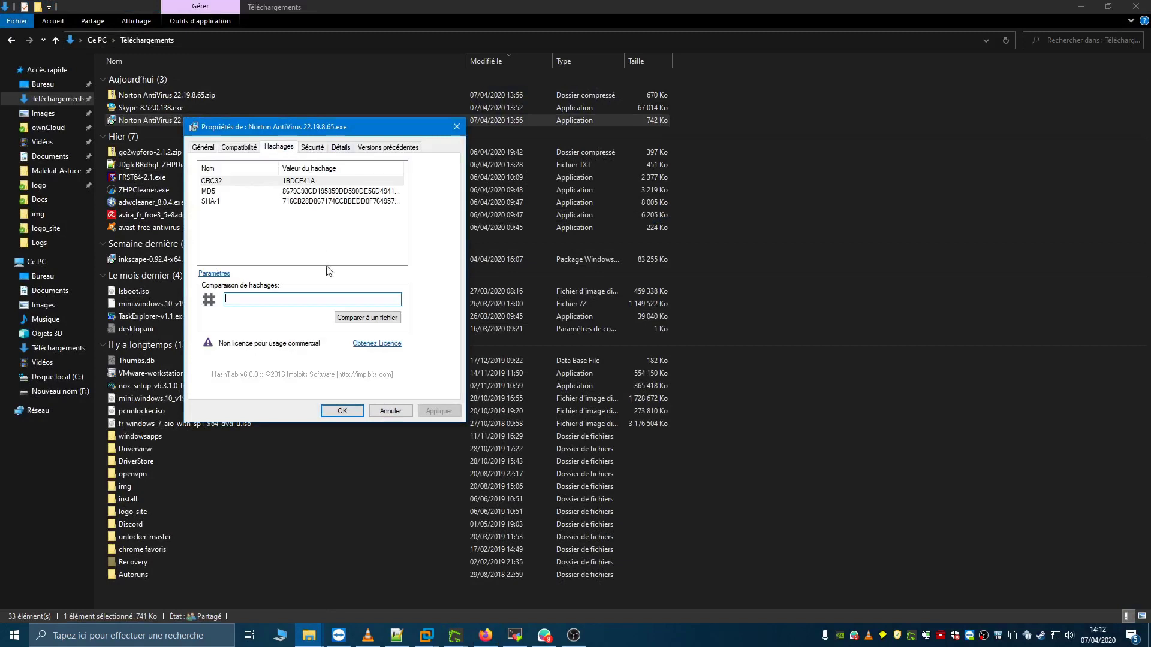
{"action": "left_click", "coordinate": [295, 193]}
{"action": "left_click", "coordinate": [298, 203]}
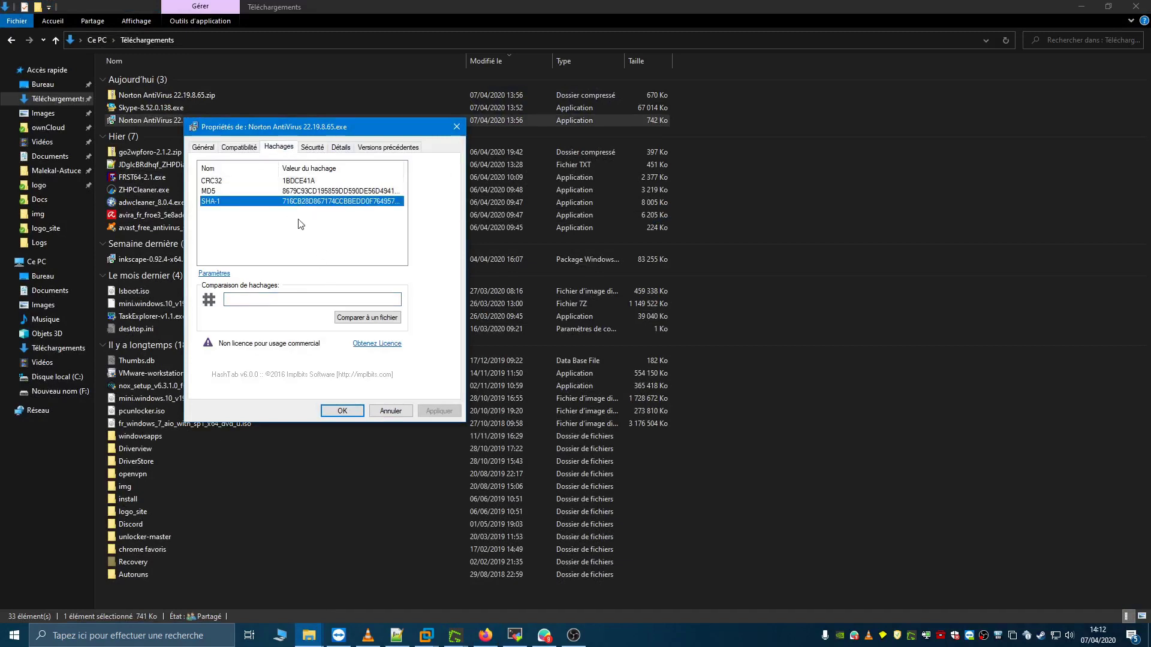
{"action": "right_click", "coordinate": [320, 201]}
{"action": "left_click", "coordinate": [352, 210]}
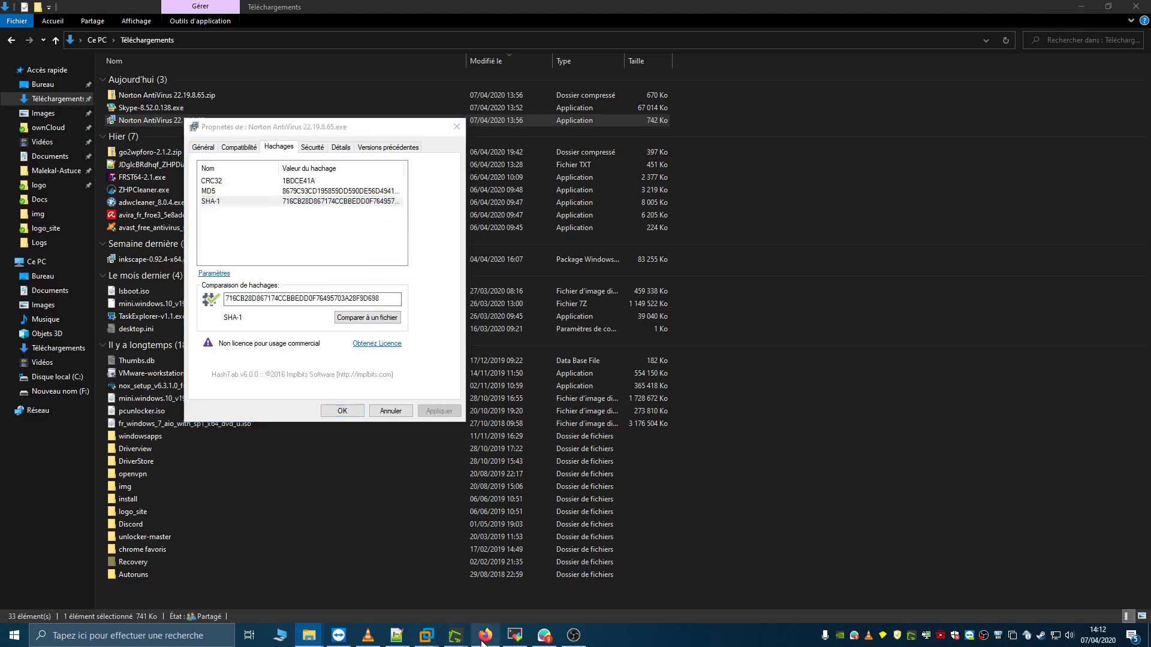
- Switch back to VirusTotal in Firefox and search for the copied SHA-1 hash 716CB28D867174CCBBEDD0F76495703A28F9D698
{"action": "left_click", "coordinate": [485, 636]}
{"action": "left_click", "coordinate": [500, 333]}
{"action": "type", "text": "716CB28D867174CCBBEDD0F76495703A28F9D698"}
{"action": "key", "text": "Return"}
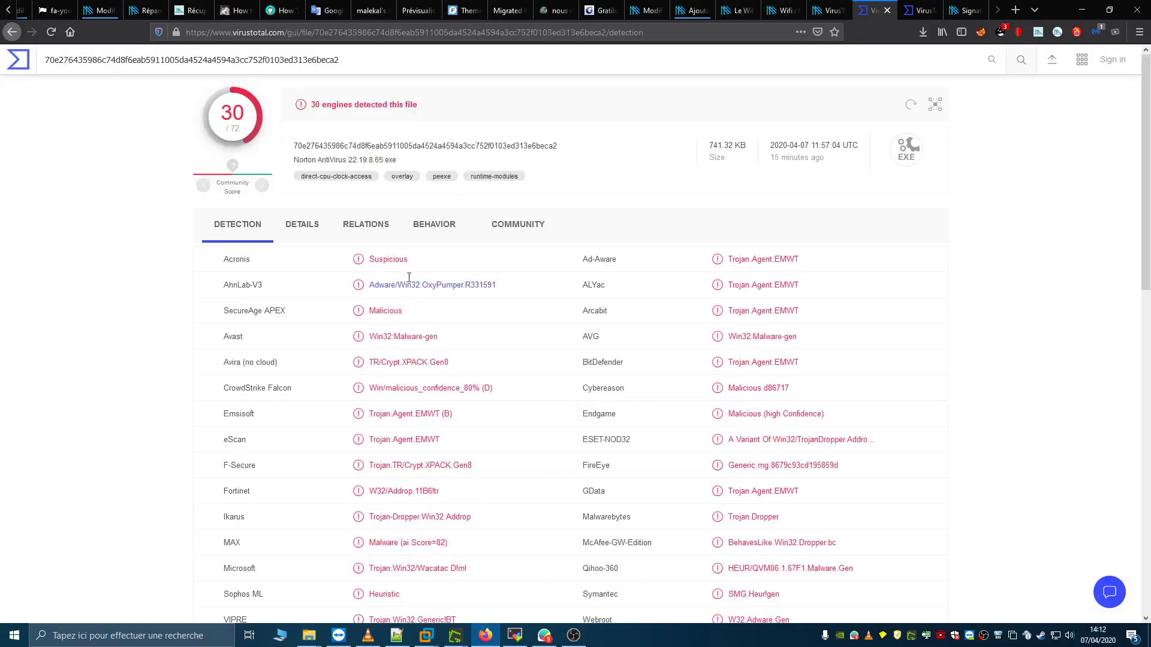
- Highlight the file's hash and name in the report, review its details, and return to the VirusTotal home page
{"action": "left_click_drag", "start_coordinate": [294, 146], "coordinate": [403, 162]}
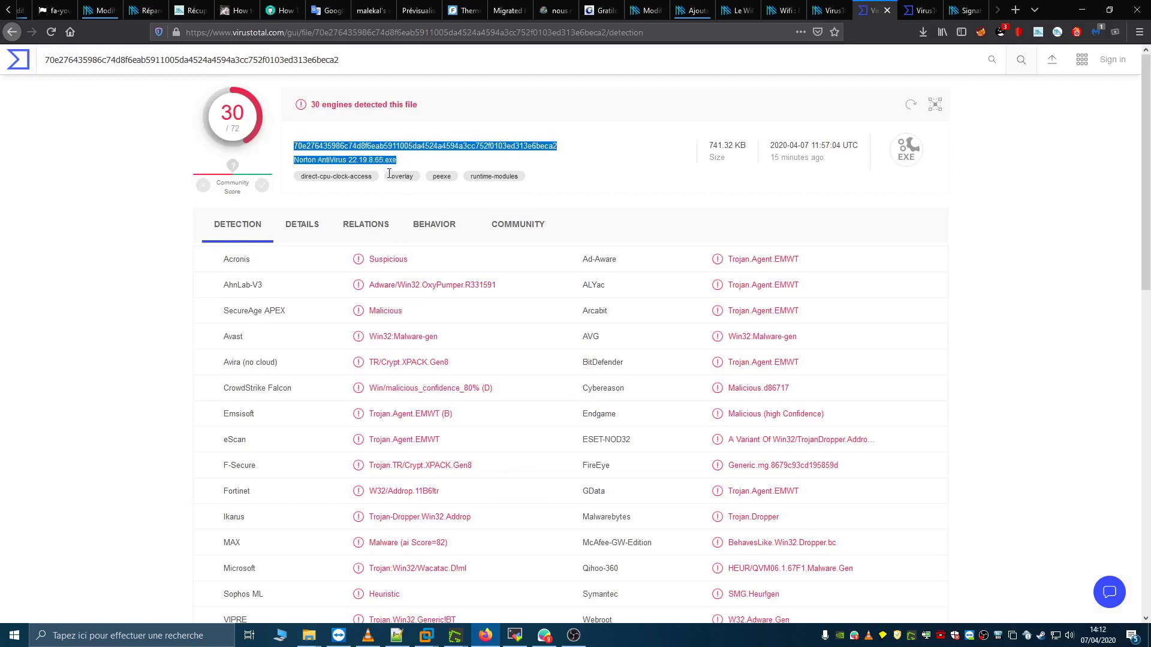
{"action": "left_click", "coordinate": [311, 224]}
{"action": "scroll", "coordinate": [297, 293], "scroll_direction": "down", "scroll_amount": 3}
{"action": "scroll", "coordinate": [295, 366], "scroll_direction": "up", "scroll_amount": 3}
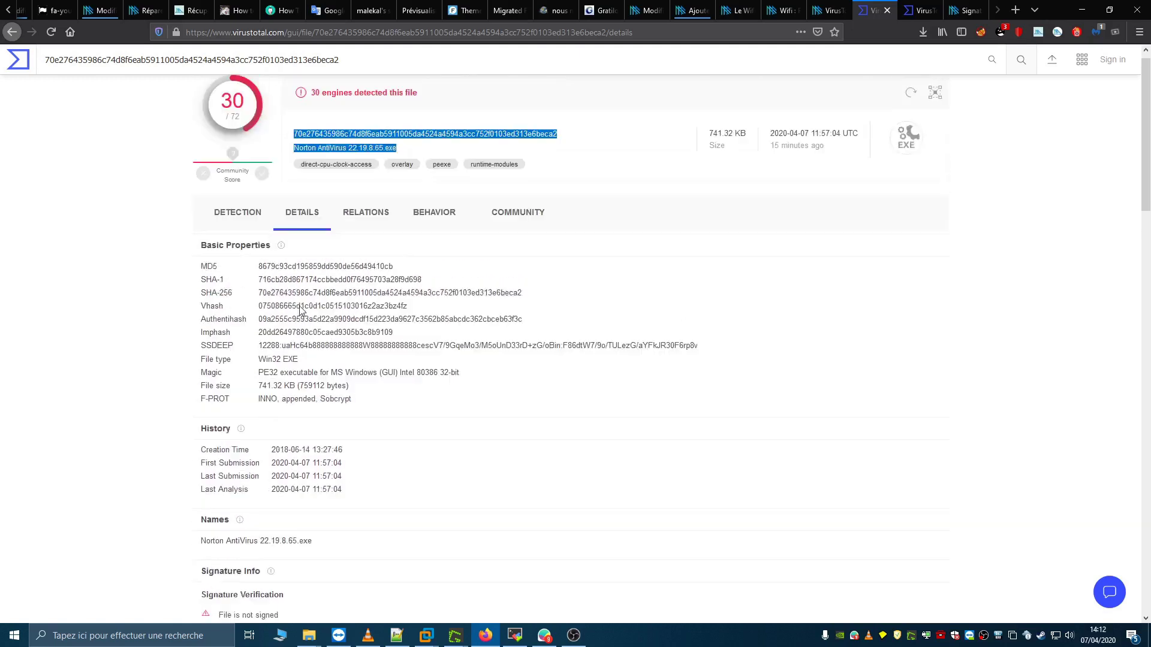
{"action": "left_click", "coordinate": [13, 63]}
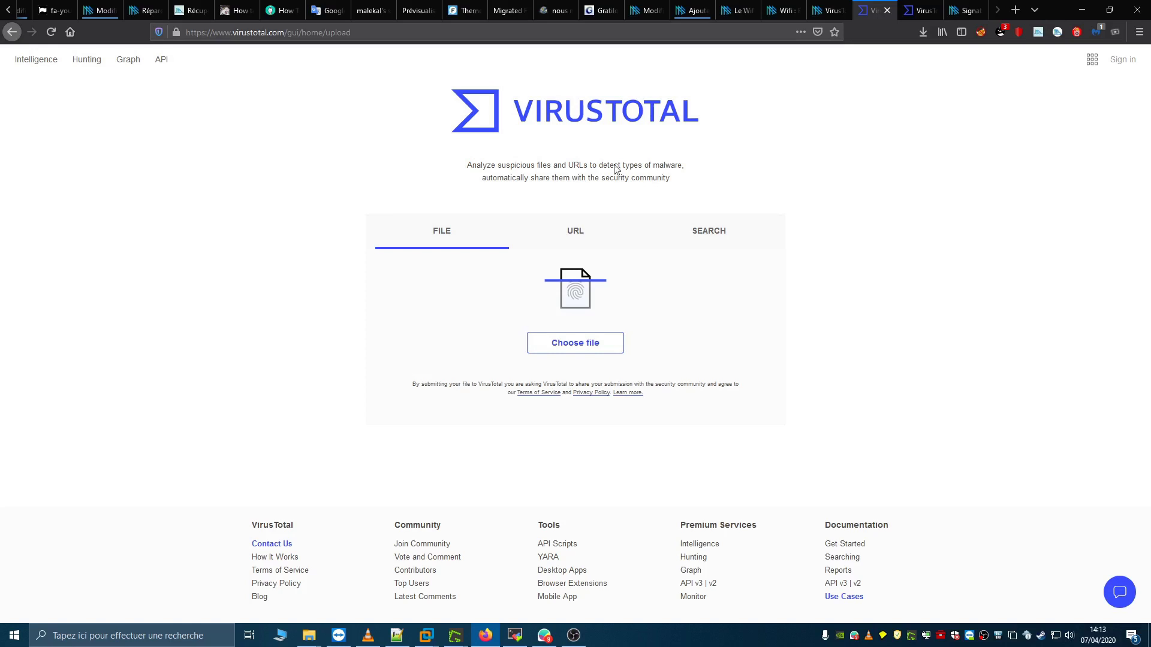
- Highlight the list of sensitive antivirus engines, Bkav to Zillya, in the "VirusTotal et les faux positifs" article, then return to VirusTotal
{"action": "left_click", "coordinate": [826, 11]}
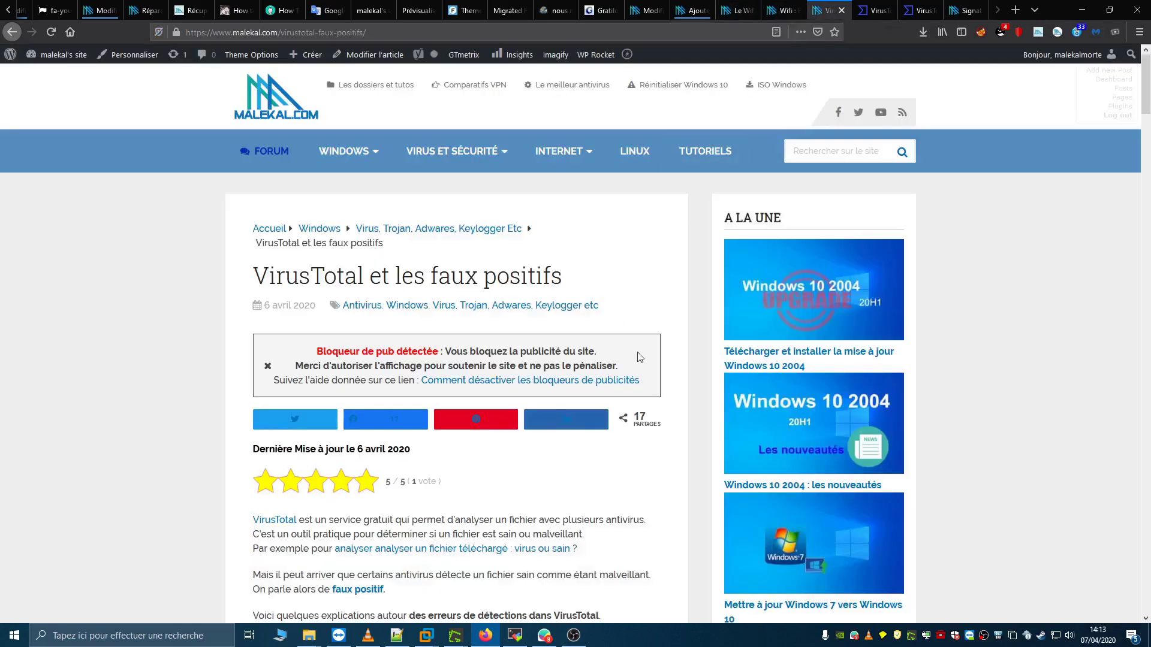
{"action": "left_click_drag", "start_coordinate": [1148, 89], "coordinate": [1149, 315]}
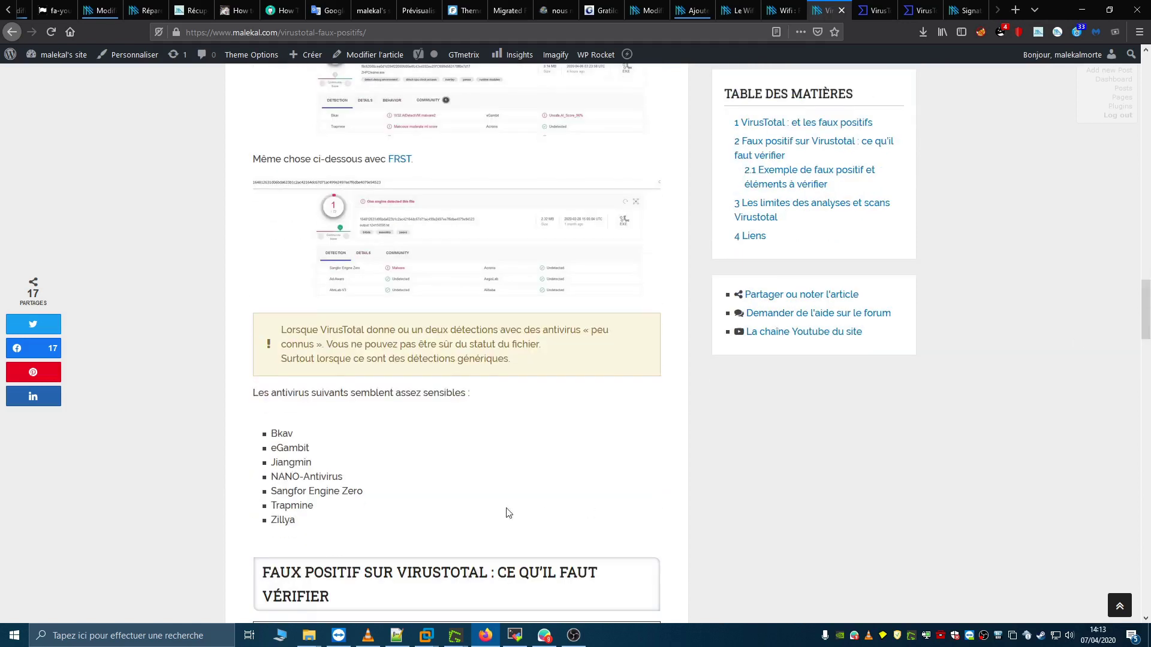
{"action": "left_click_drag", "start_coordinate": [272, 433], "coordinate": [327, 511]}
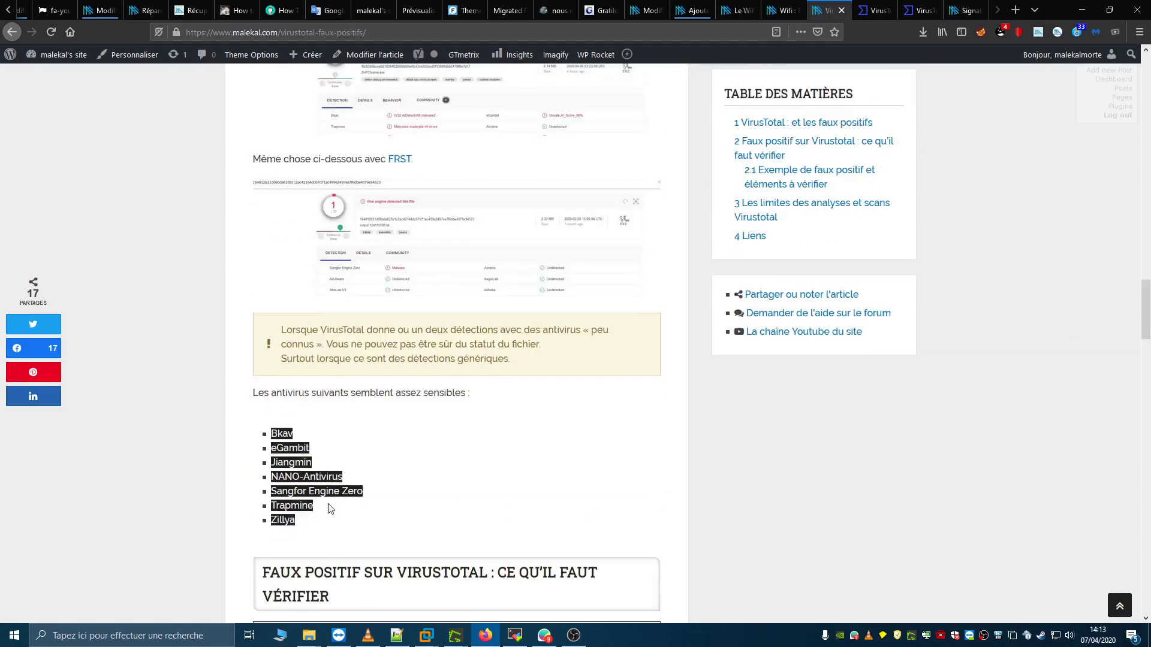
{"action": "scroll", "coordinate": [332, 488], "scroll_direction": "down", "scroll_amount": 1}
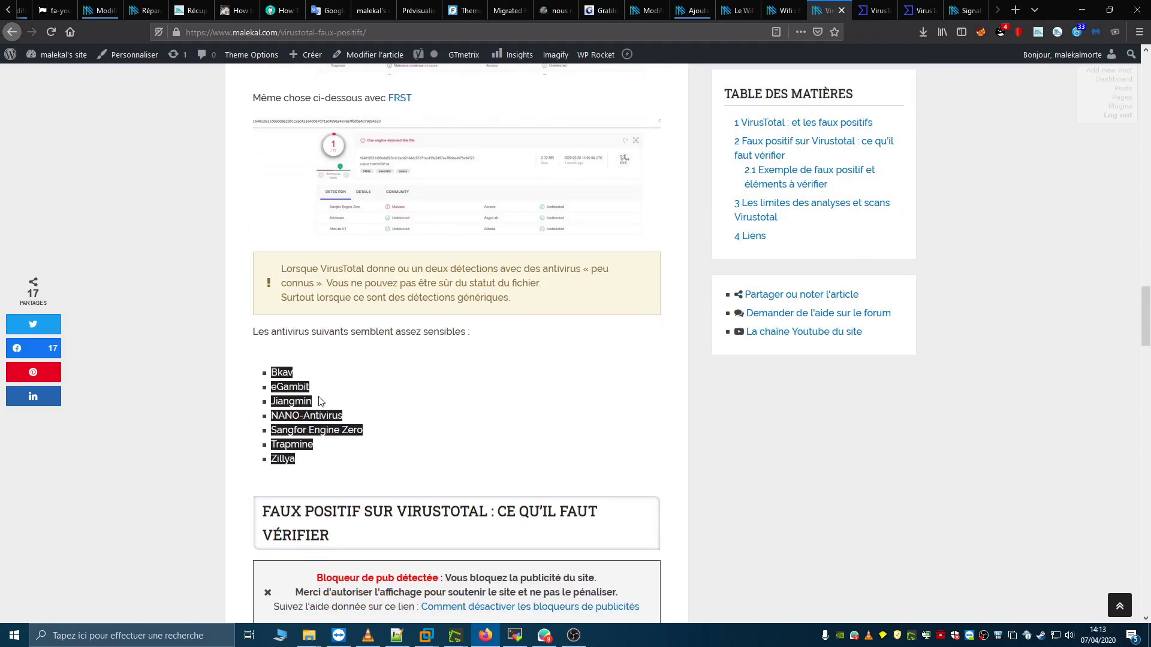
{"action": "key", "text": "ctrl+Tab"}
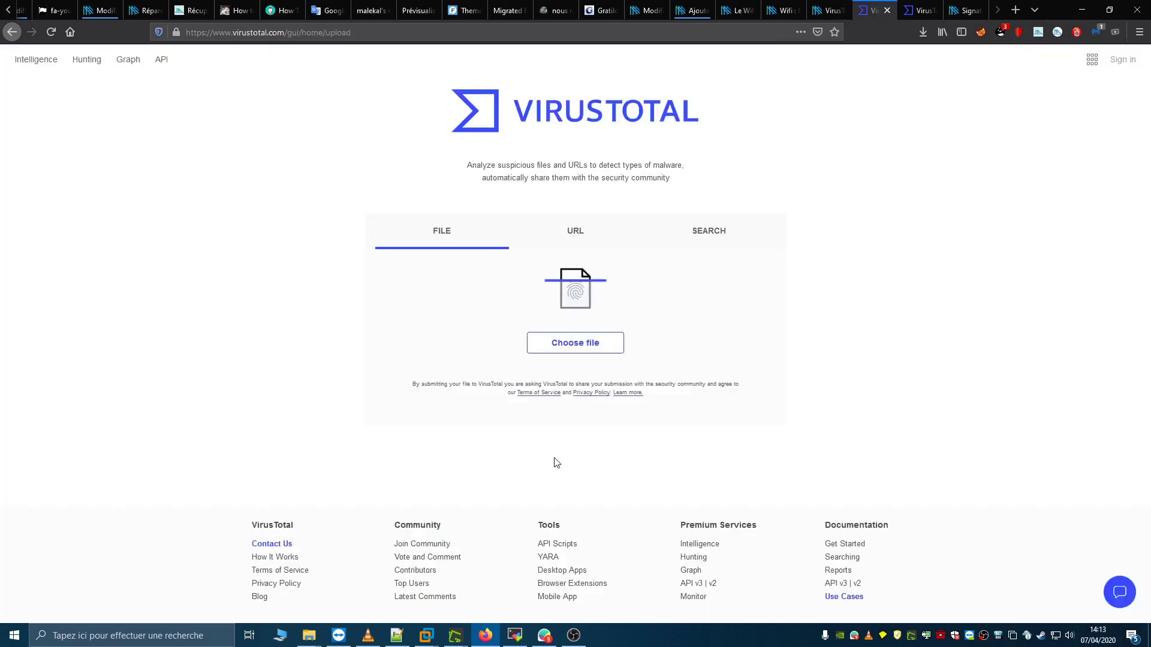